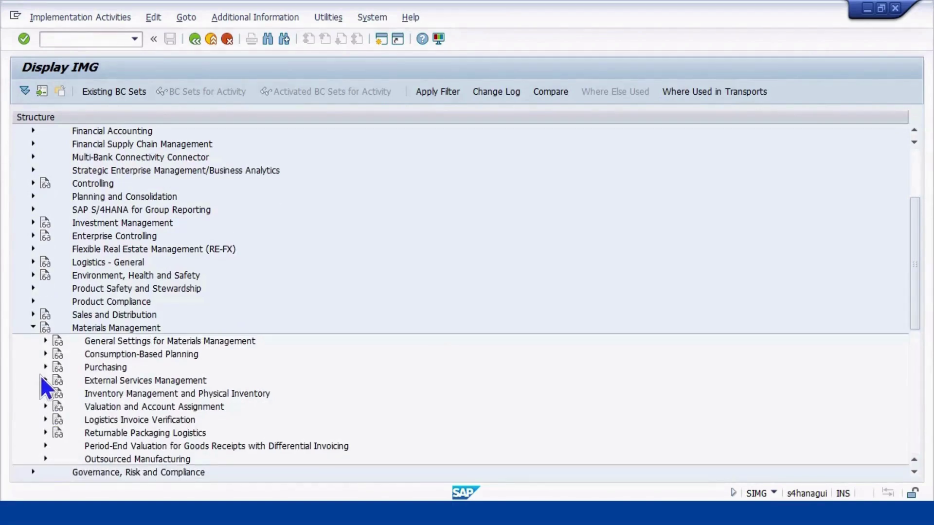
Expand Purchasing > Purchase Requisition and open Define Document Types
{"action": "left_click", "coordinate": [46, 367]}
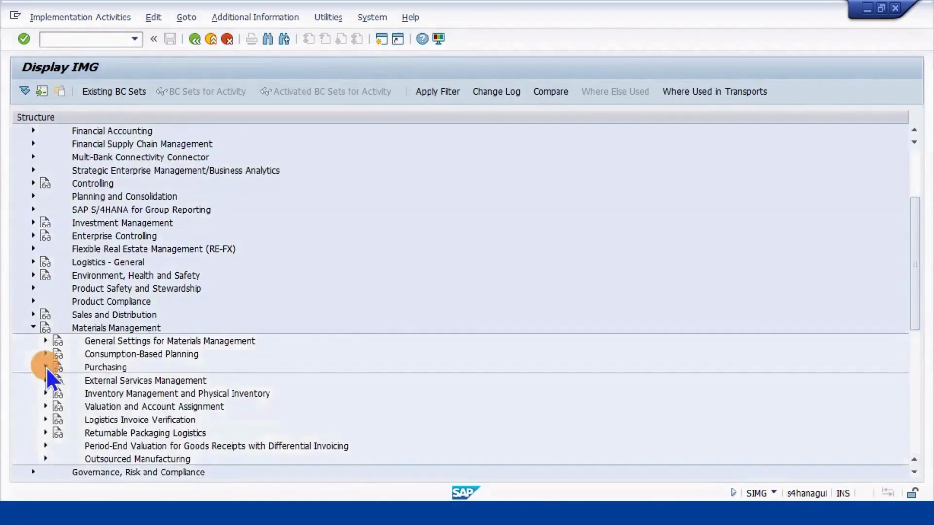
{"action": "scroll", "coordinate": [75, 333], "scroll_direction": "down", "scroll_amount": 1}
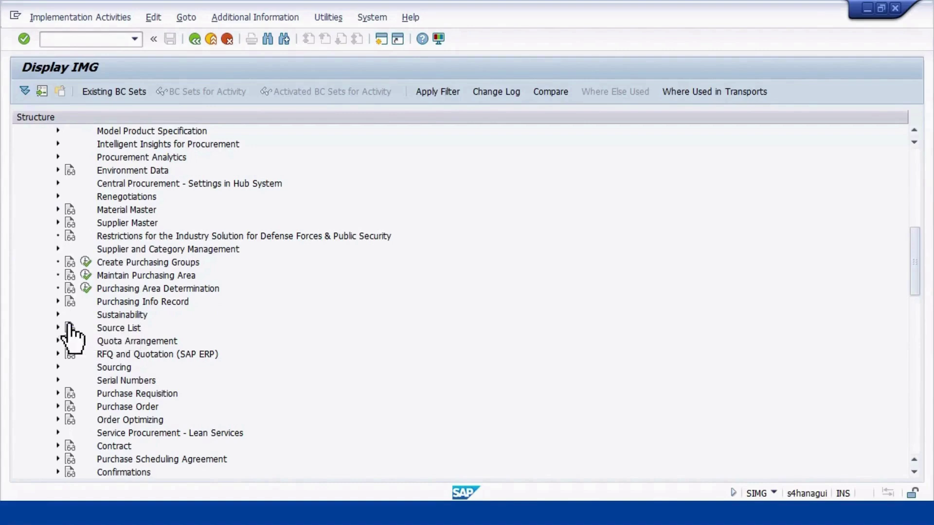
{"action": "left_click", "coordinate": [57, 392]}
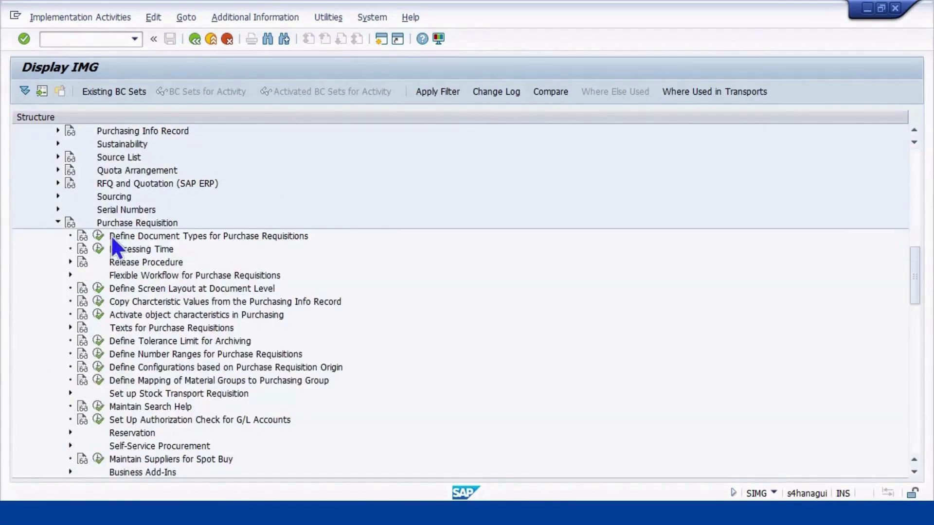
{"action": "left_click", "coordinate": [98, 236]}
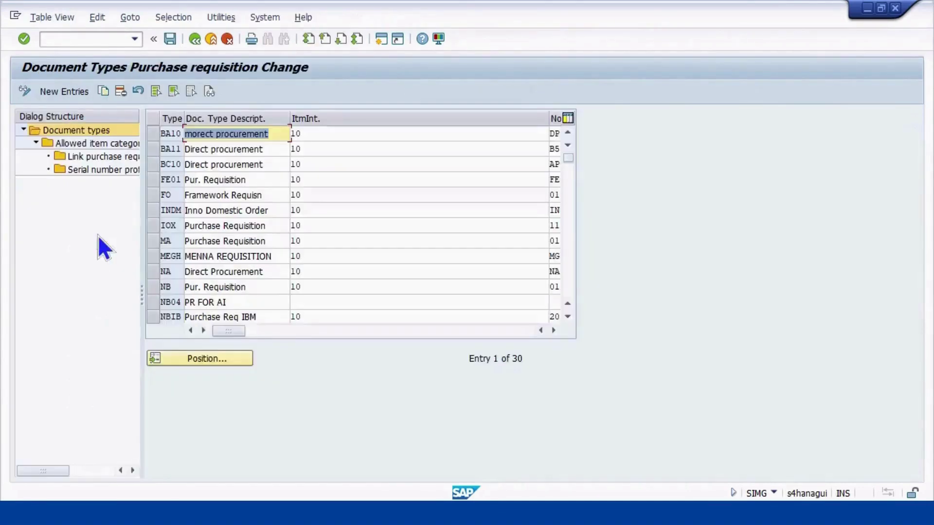
Position the document types table on NB and select the Pur. Requisition row
{"action": "left_click", "coordinate": [189, 359]}
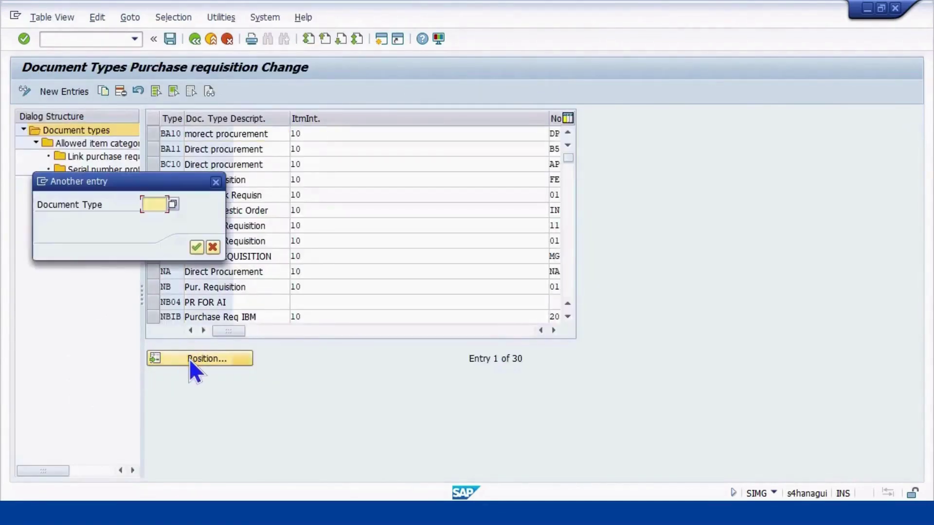
{"action": "type", "text": "nb"}
{"action": "key", "text": "Return"}
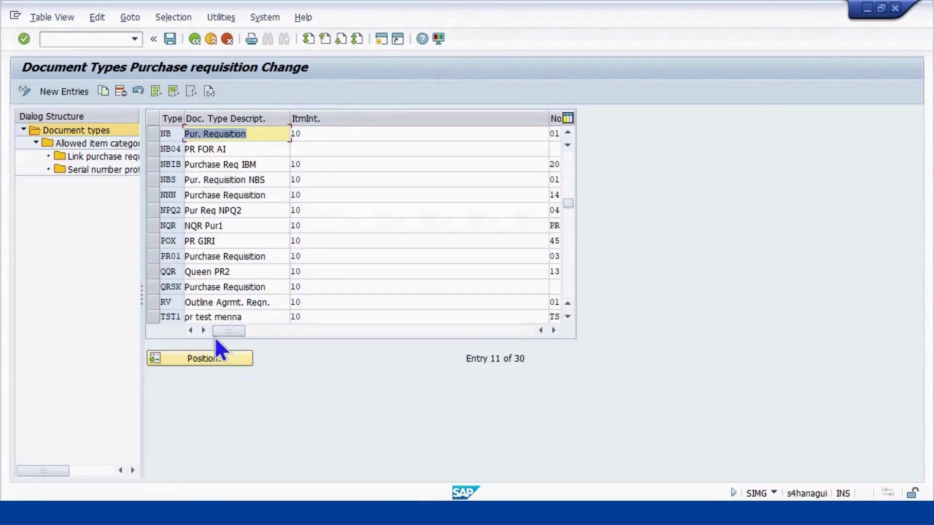
{"action": "left_click", "coordinate": [153, 128]}
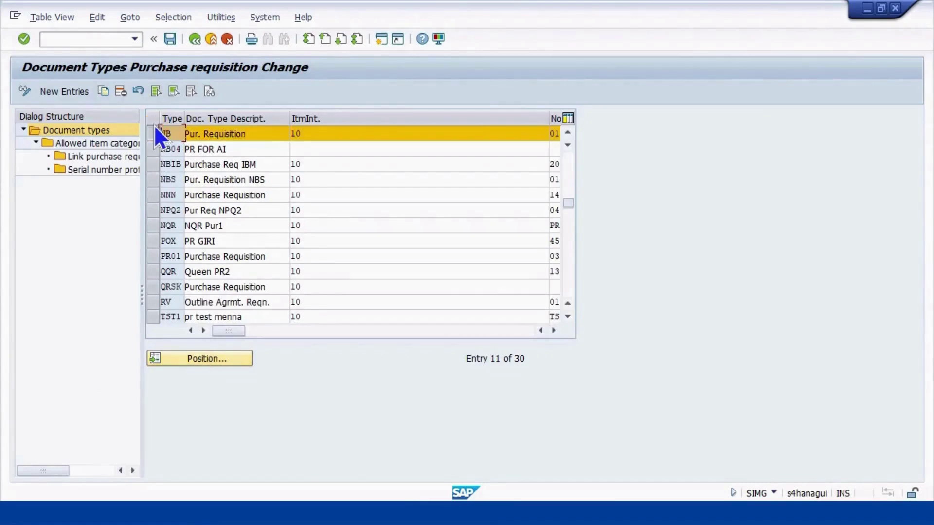
Copy NB as new type ZCNB with the description 'Pur. Requisition CUS'
{"action": "left_click", "coordinate": [105, 87]}
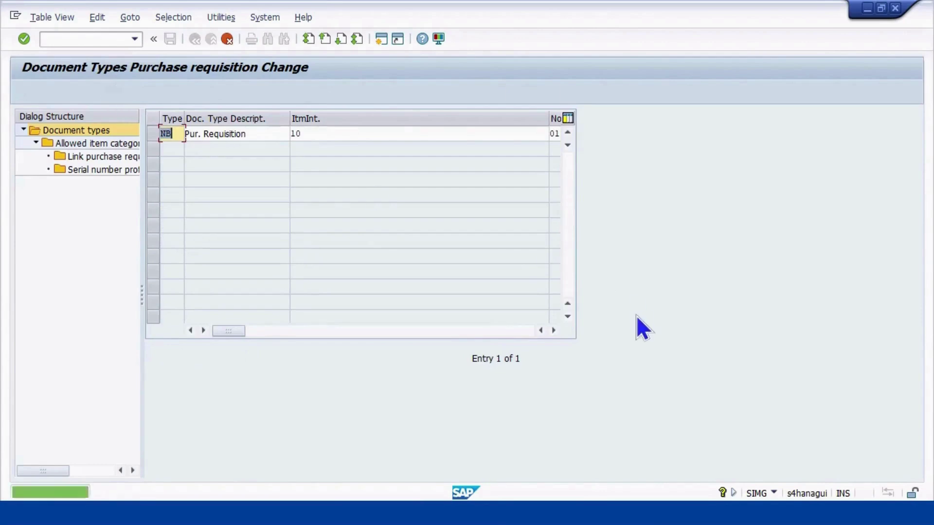
{"action": "type", "text": "zc"}
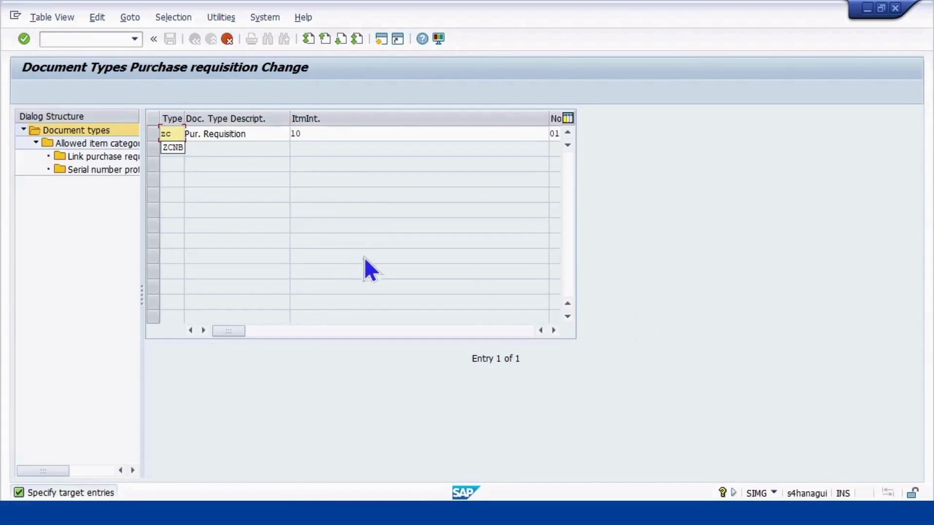
{"action": "key", "text": "BackSpace"}
{"action": "key", "text": "BackSpace"}
{"action": "type", "text": "ZCNB"}
{"action": "left_click", "coordinate": [269, 140]}
{"action": "type", "text": "CUS"}
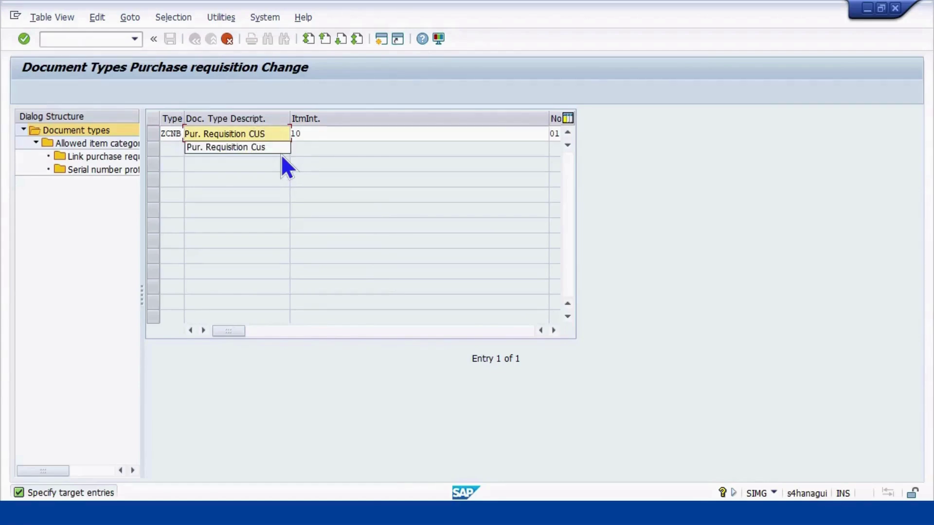
Review ZCNB's item interval 10 and number ranges 01 internal and 02 external
{"action": "left_click", "coordinate": [356, 136]}
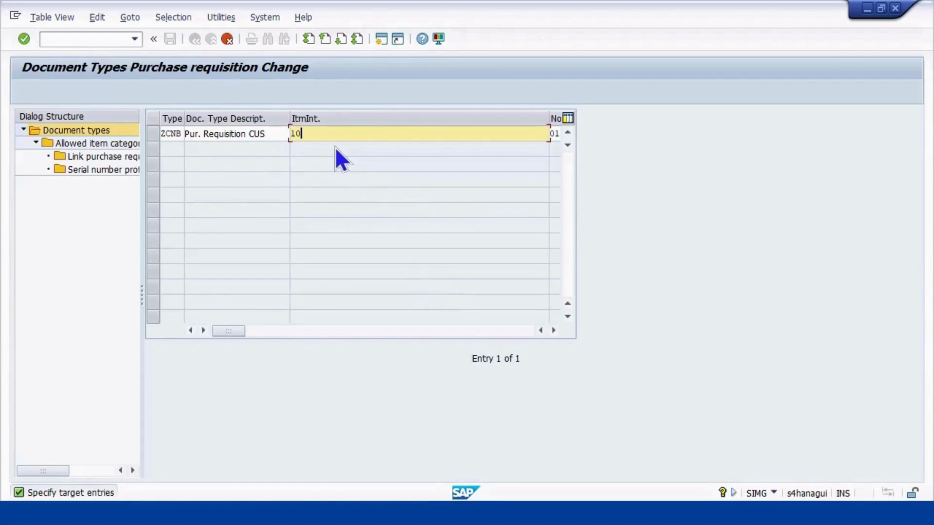
{"action": "left_click", "coordinate": [554, 330]}
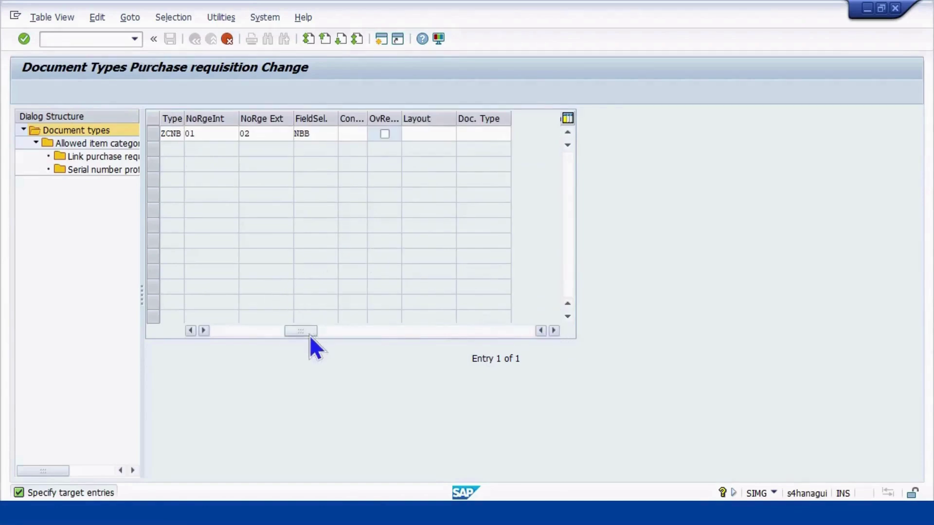
{"action": "left_click_drag", "start_coordinate": [304, 330], "coordinate": [276, 335]}
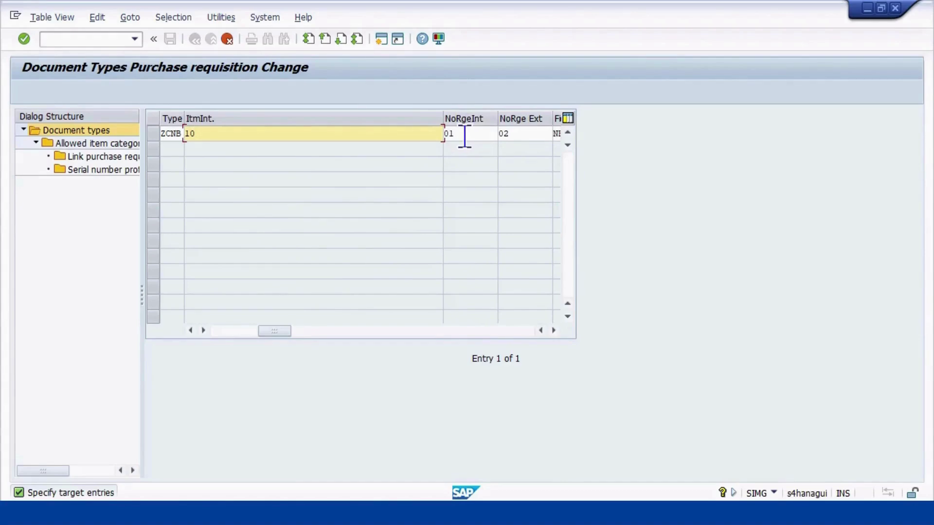
{"action": "left_click", "coordinate": [518, 136]}
{"action": "left_click", "coordinate": [554, 331]}
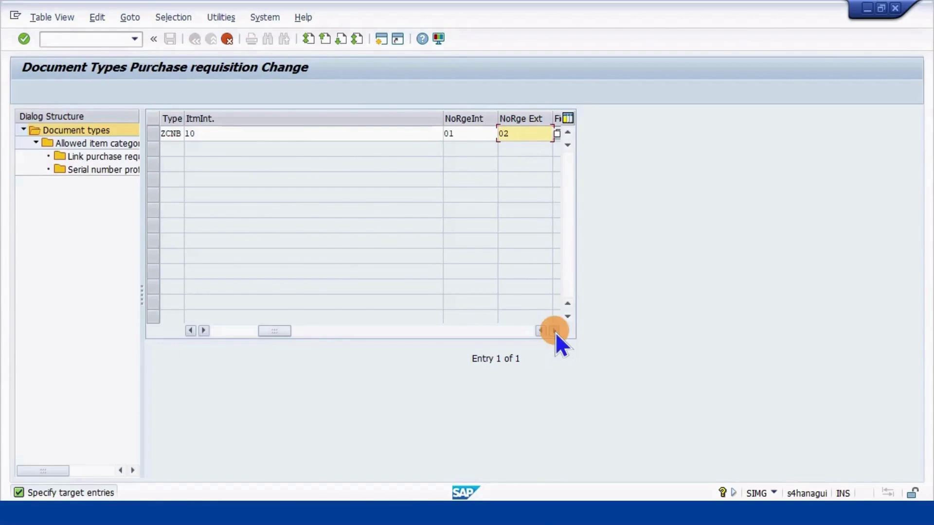
{"action": "left_click_drag", "start_coordinate": [297, 330], "coordinate": [205, 328]}
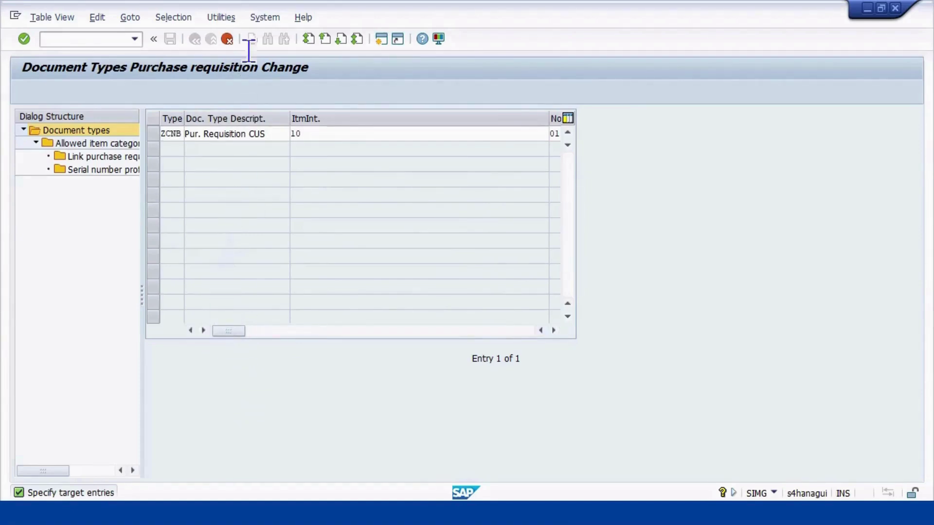
Accept the ZCNB entry, copying all 183 dependent entries
{"action": "left_click", "coordinate": [227, 38]}
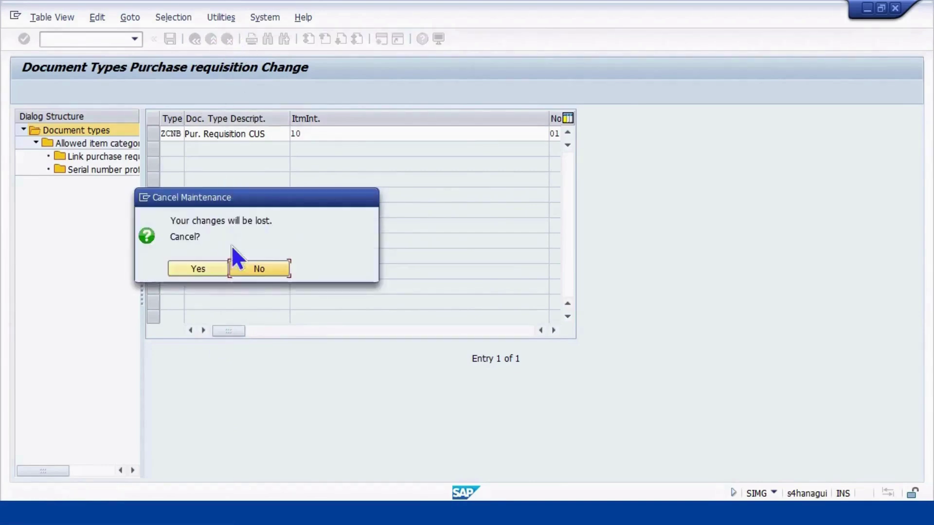
{"action": "left_click", "coordinate": [267, 271]}
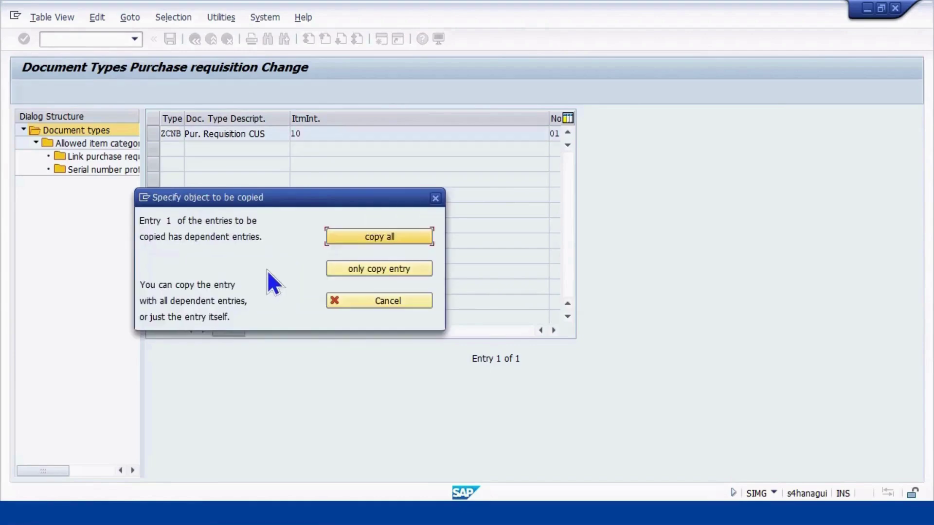
{"action": "left_click", "coordinate": [380, 236]}
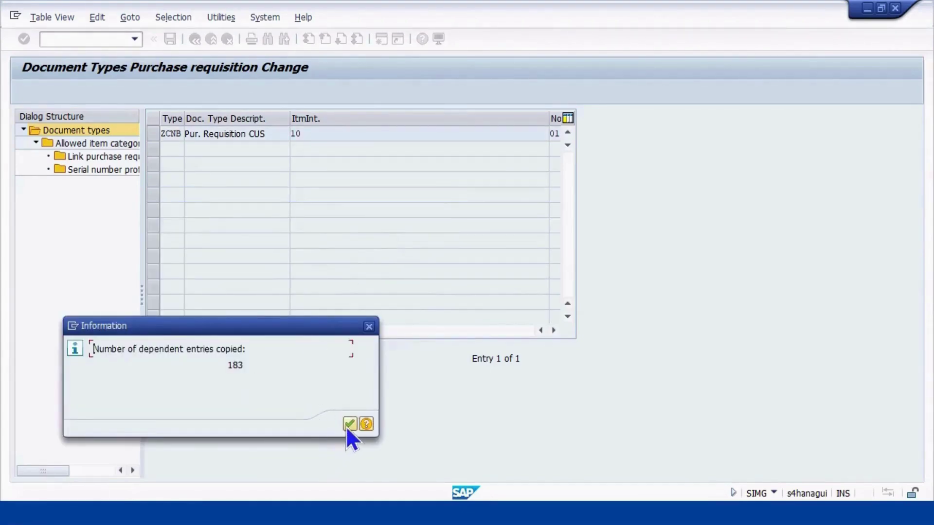
{"action": "left_click", "coordinate": [349, 425]}
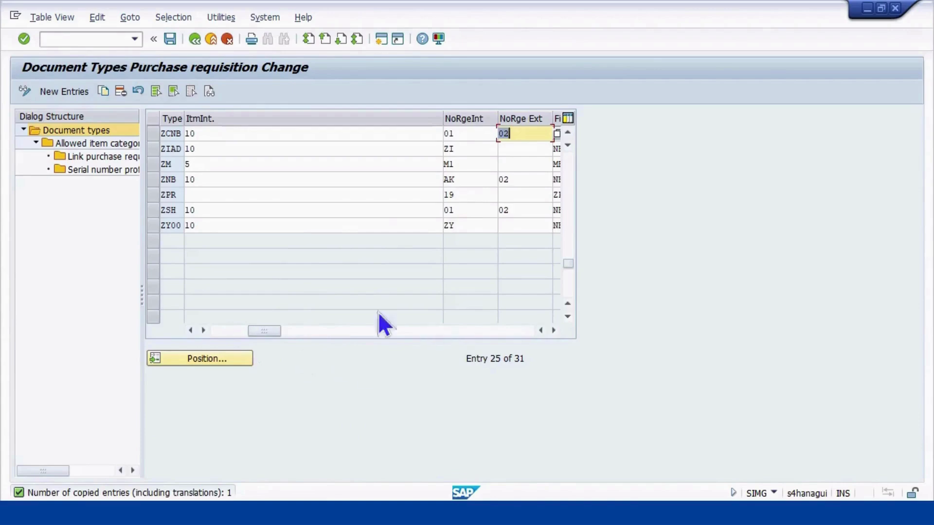
Save ZCNB under the customizing request and go back to the IMG tree
{"action": "left_click", "coordinate": [171, 40]}
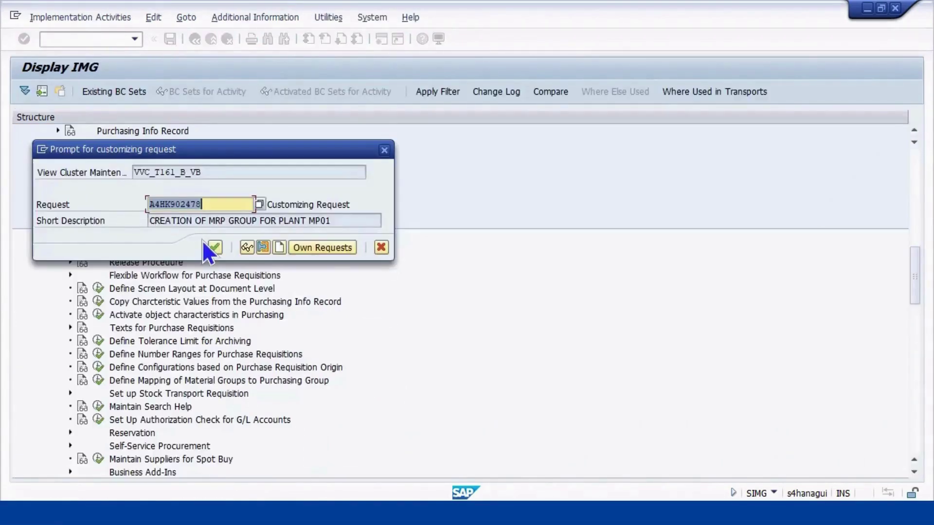
{"action": "left_click", "coordinate": [213, 247]}
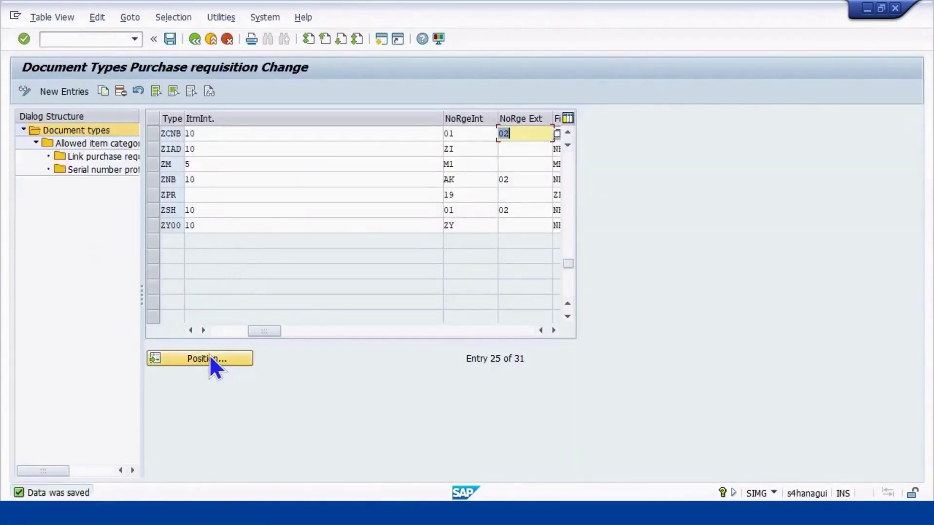
{"action": "left_click", "coordinate": [194, 44]}
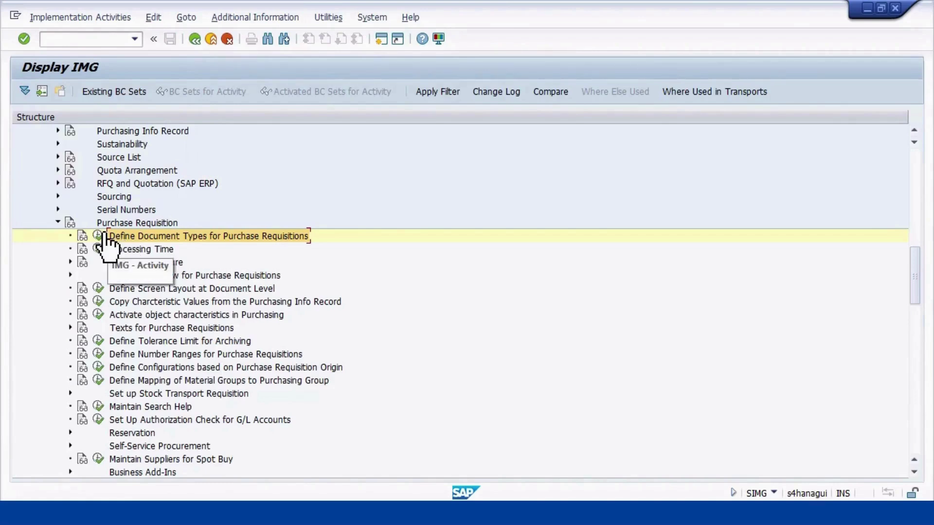
{"action": "left_click", "coordinate": [99, 239]}
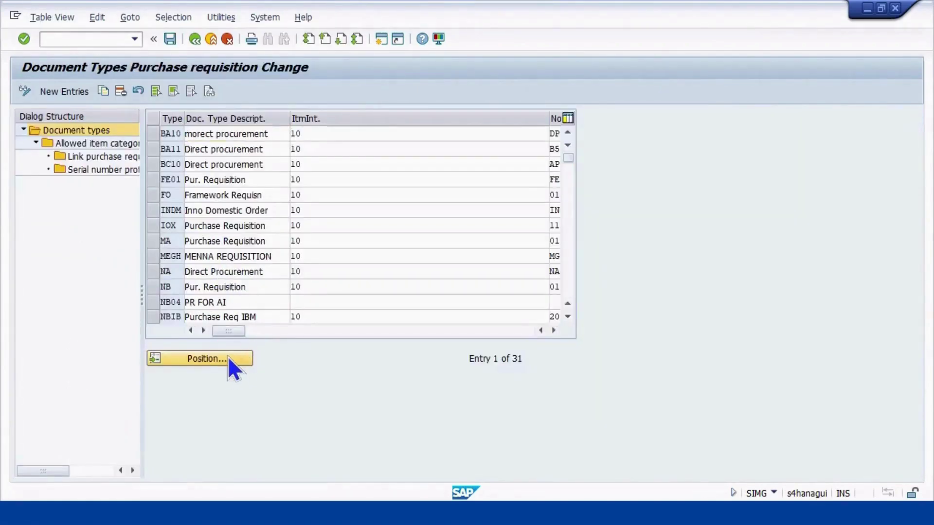
{"action": "left_click", "coordinate": [228, 358]}
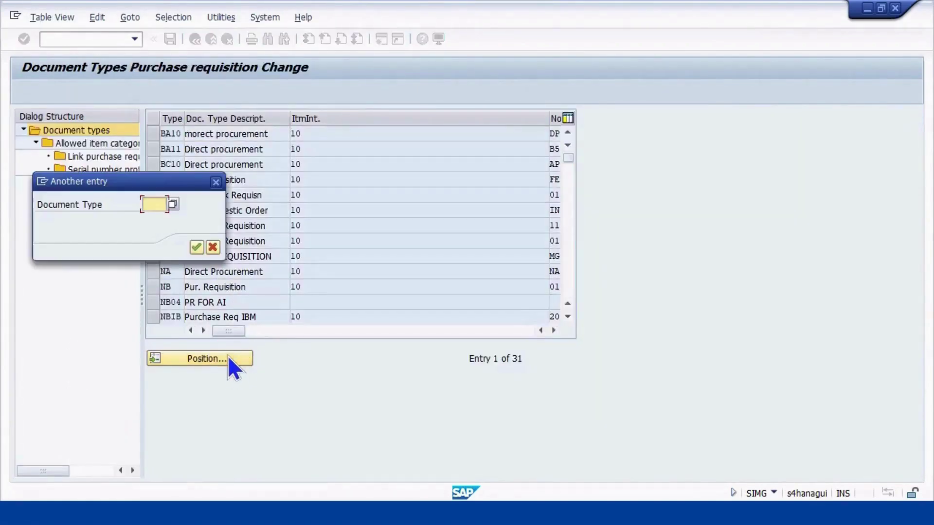
{"action": "type", "text": "ZCNB"}
{"action": "key", "text": "Return"}
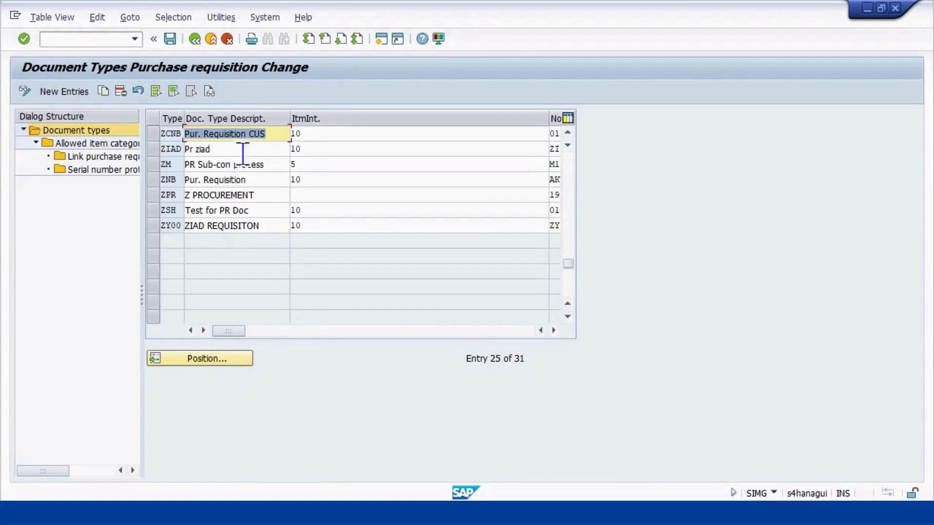
{"action": "left_click", "coordinate": [193, 40]}
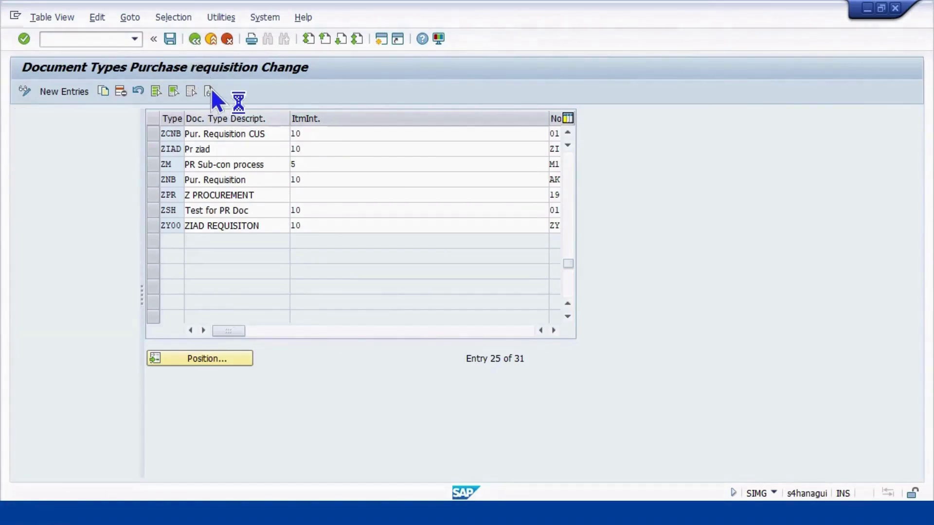
{"action": "scroll", "coordinate": [225, 264], "scroll_direction": "down", "scroll_amount": 2}
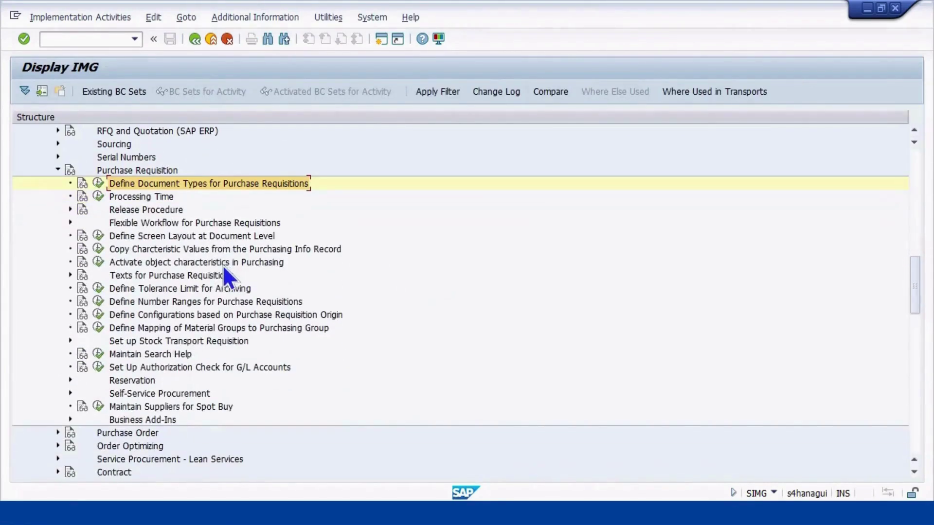
{"action": "scroll", "coordinate": [180, 235], "scroll_direction": "down", "scroll_amount": 1}
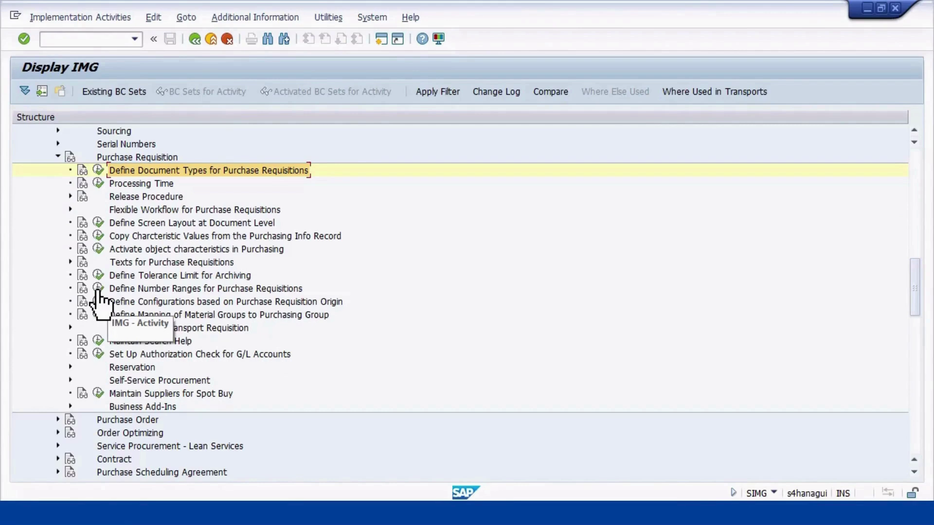
Open the purchase requisition number ranges in edit mode and view intervals 01 and 02
{"action": "left_click", "coordinate": [97, 290]}
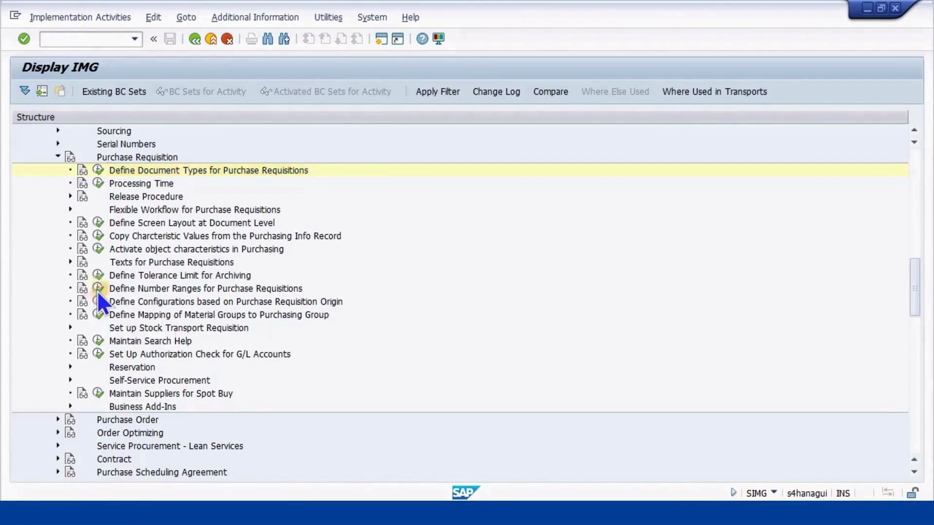
{"action": "left_click", "coordinate": [156, 152]}
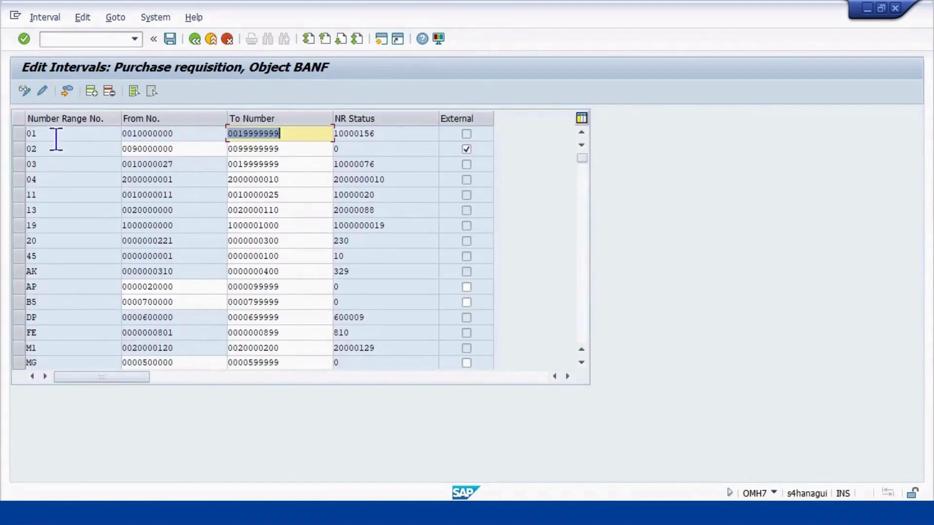
{"action": "left_click", "coordinate": [54, 131]}
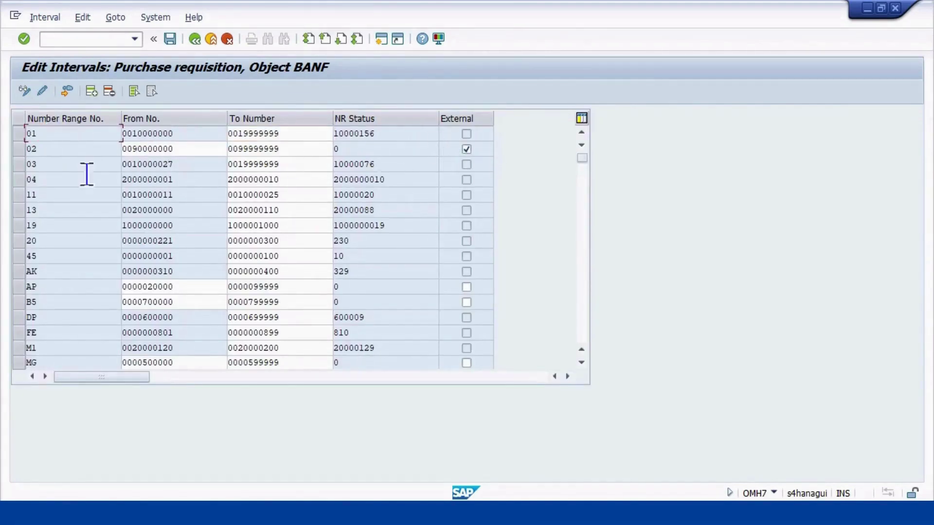
{"action": "left_click", "coordinate": [48, 144]}
Check interval 01's current number status, then back out to the IMG tree
{"action": "left_click", "coordinate": [382, 130]}
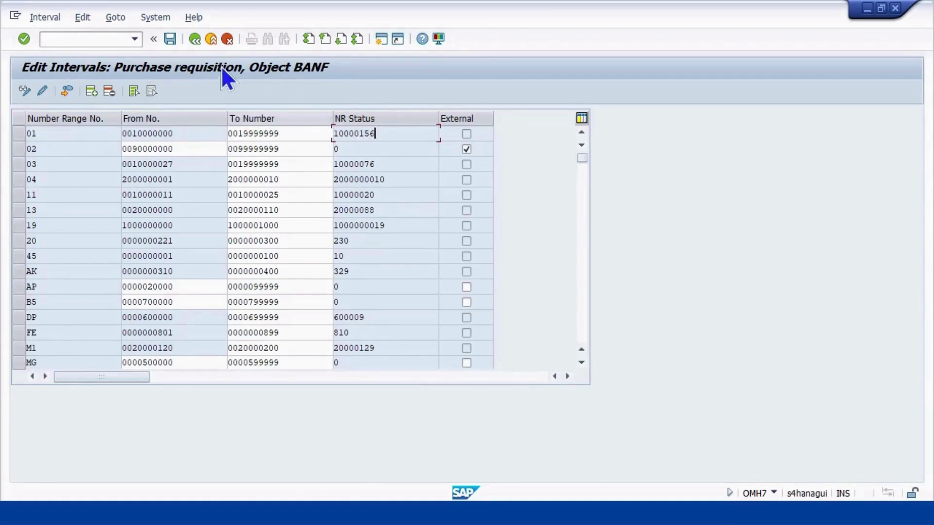
{"action": "left_click", "coordinate": [196, 40]}
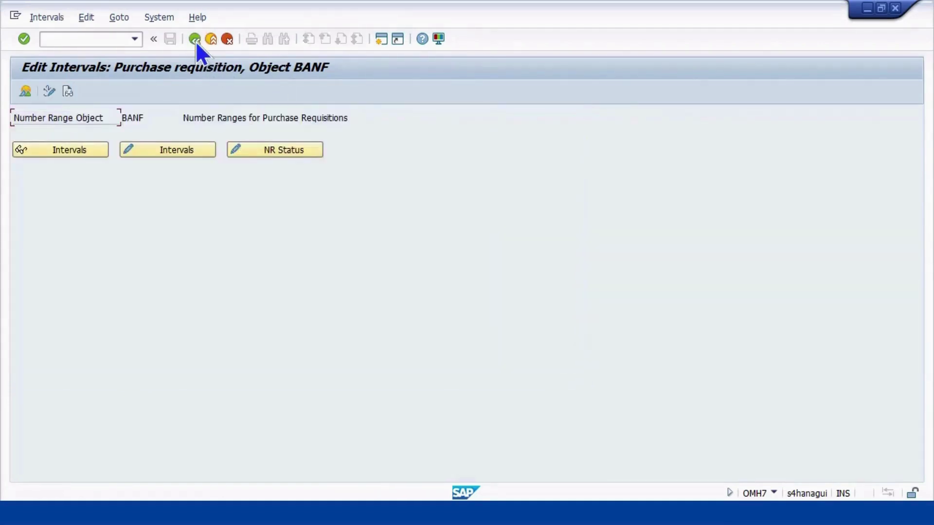
{"action": "left_click", "coordinate": [195, 39]}
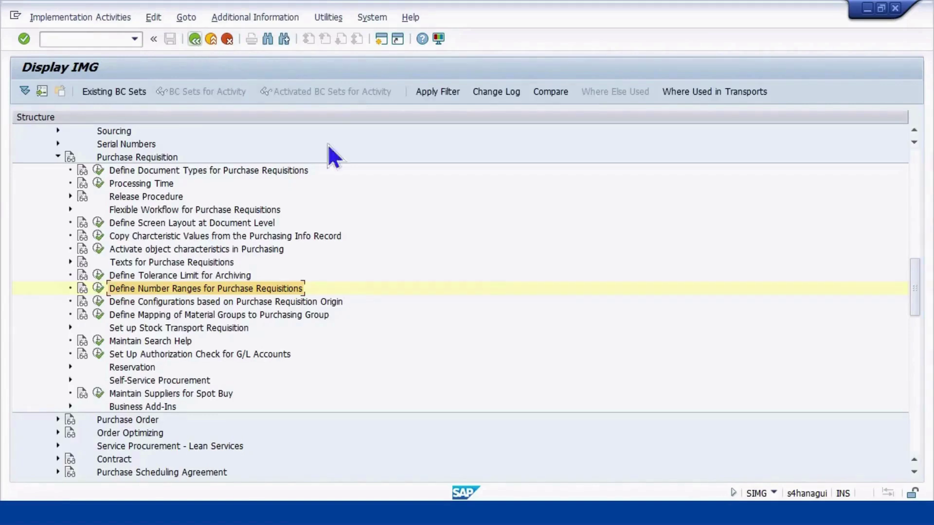
Advance the training slide to reveal the material-change and Business Partner automatic PO notes
{"action": "key", "text": "alt+Tab"}
{"action": "key", "text": "alt+Tab"}
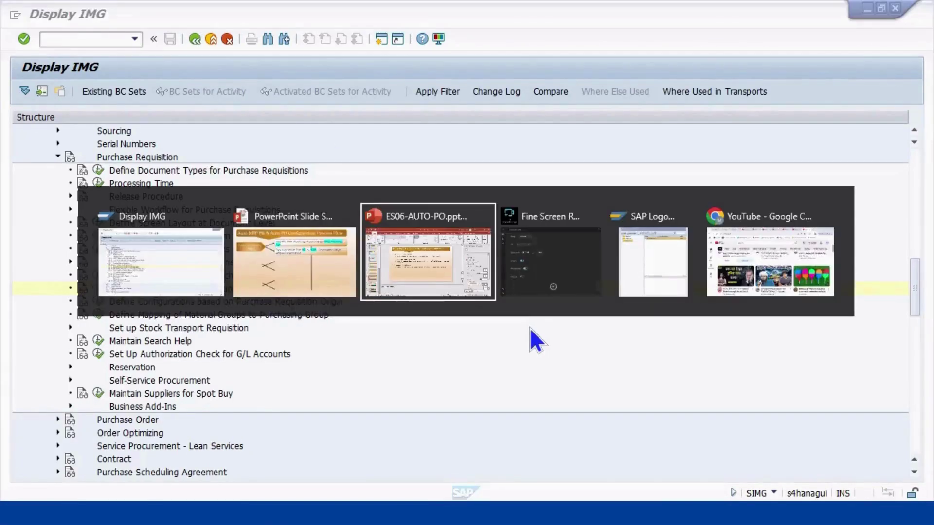
{"action": "key", "text": "alt+Tab"}
{"action": "key", "text": "alt+Tab"}
{"action": "key", "text": "alt+Tab"}
{"action": "key", "text": "alt+Tab"}
{"action": "key", "text": "alt+Tab"}
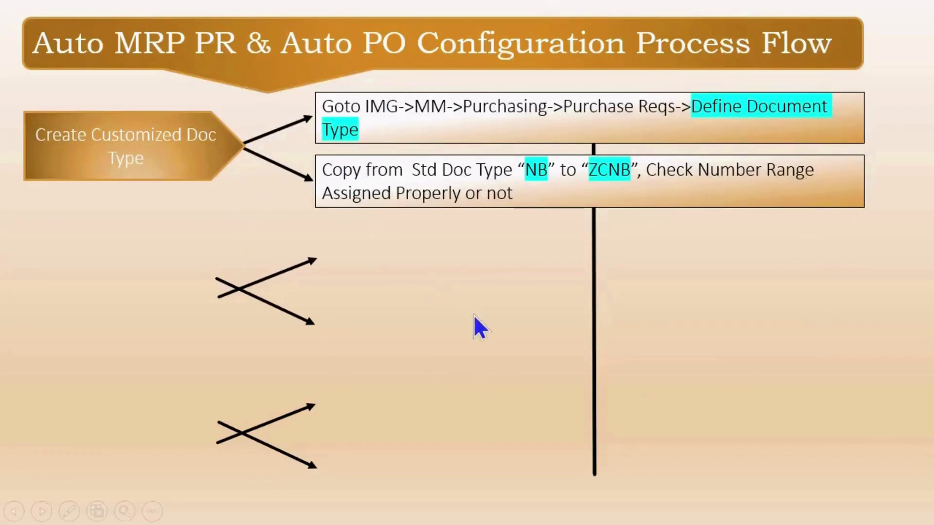
{"action": "key", "text": "Right"}
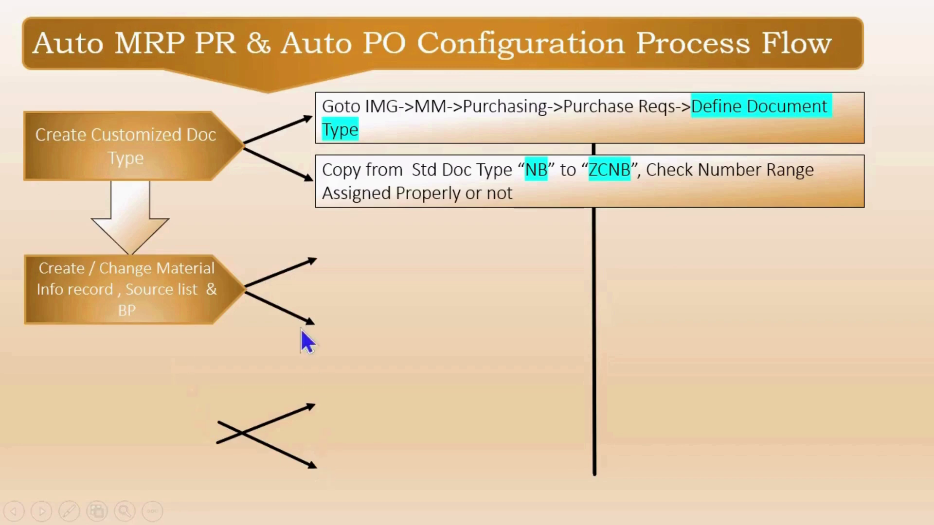
{"action": "left_click", "coordinate": [197, 305]}
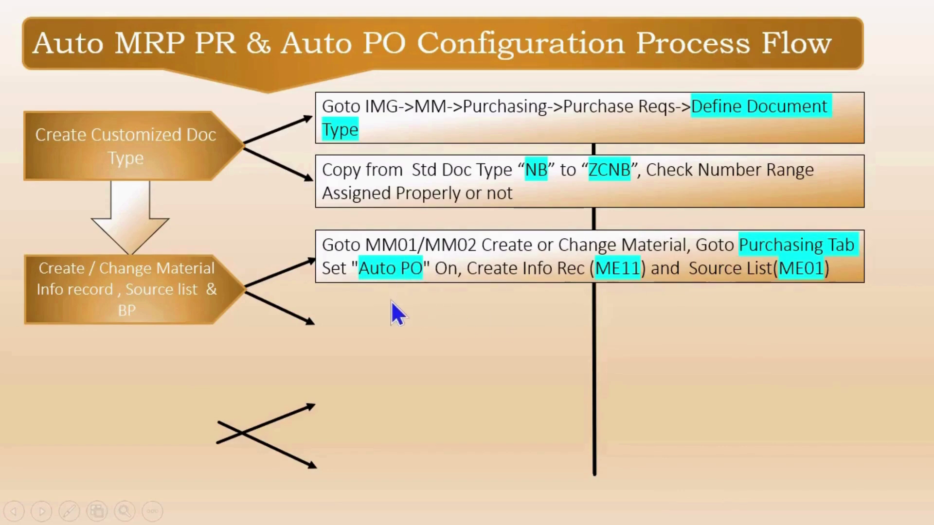
{"action": "left_click", "coordinate": [597, 304]}
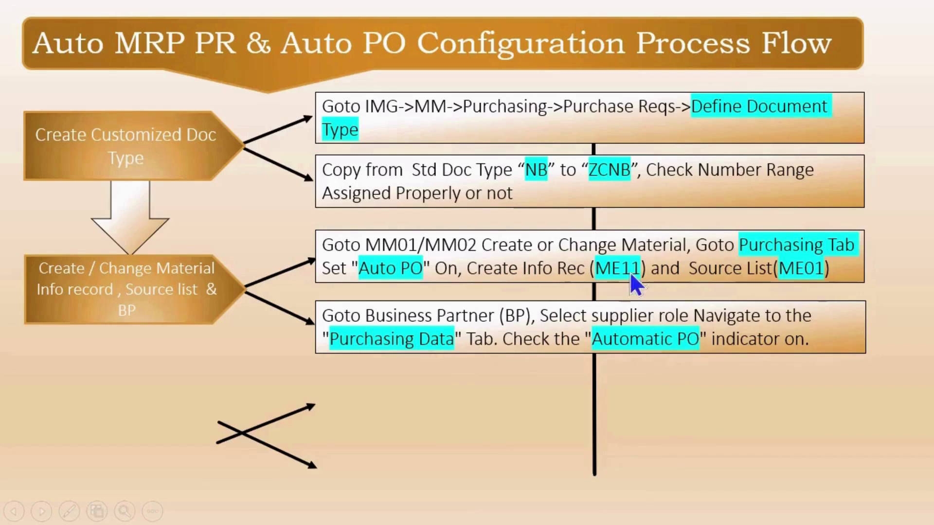
{"action": "key", "text": "alt+Tab"}
{"action": "key", "text": "alt+Tab"}
{"action": "key", "text": "alt+Tab"}
{"action": "key", "text": "alt+Tab"}
{"action": "key", "text": "alt+Tab"}
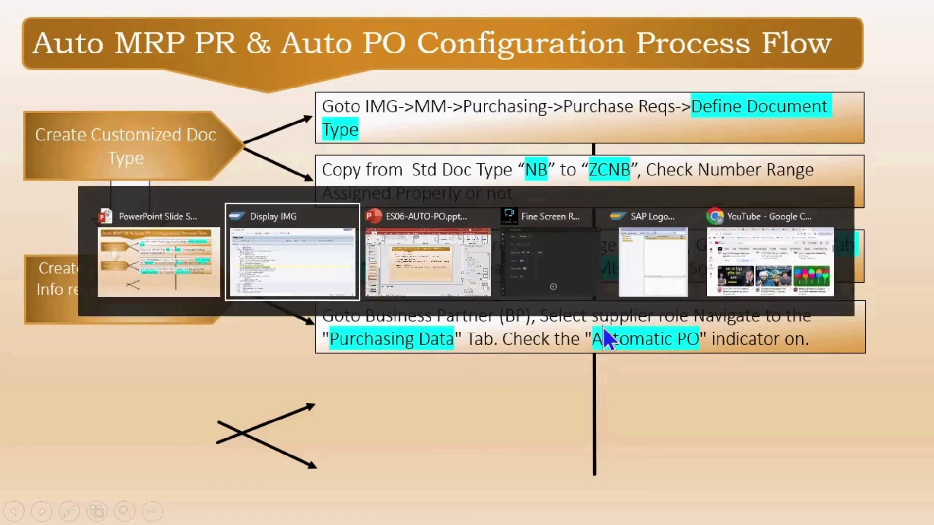
{"action": "key", "text": "alt+Tab"}
{"action": "key", "text": "alt+Tab"}
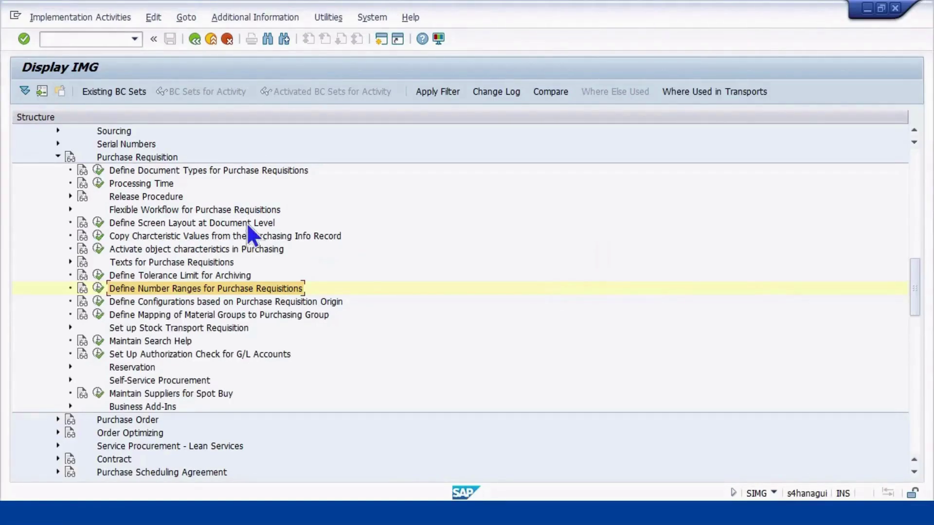
Open material 10004126 in MM02 with its views and plant MP01
{"action": "left_click", "coordinate": [75, 39]}
{"action": "type", "text": "NMM02"}
{"action": "key", "text": "Return"}
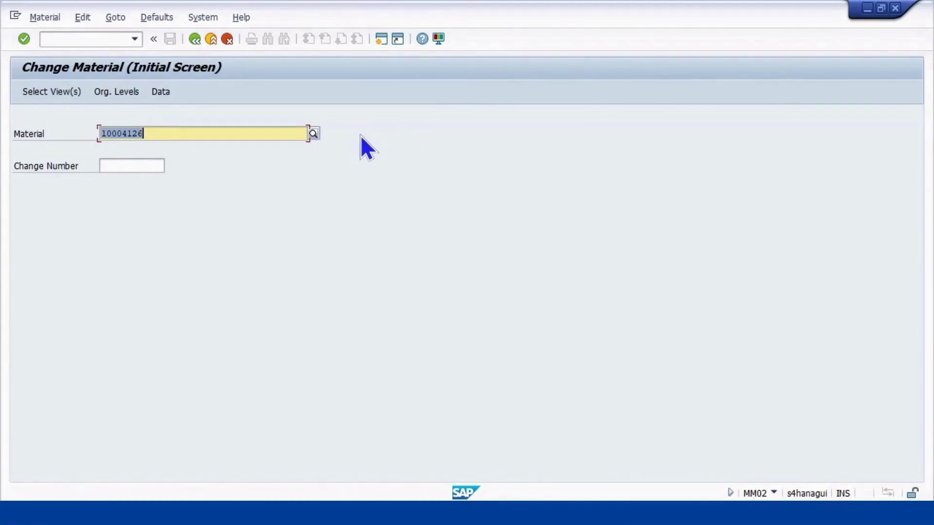
{"action": "key", "text": "Return"}
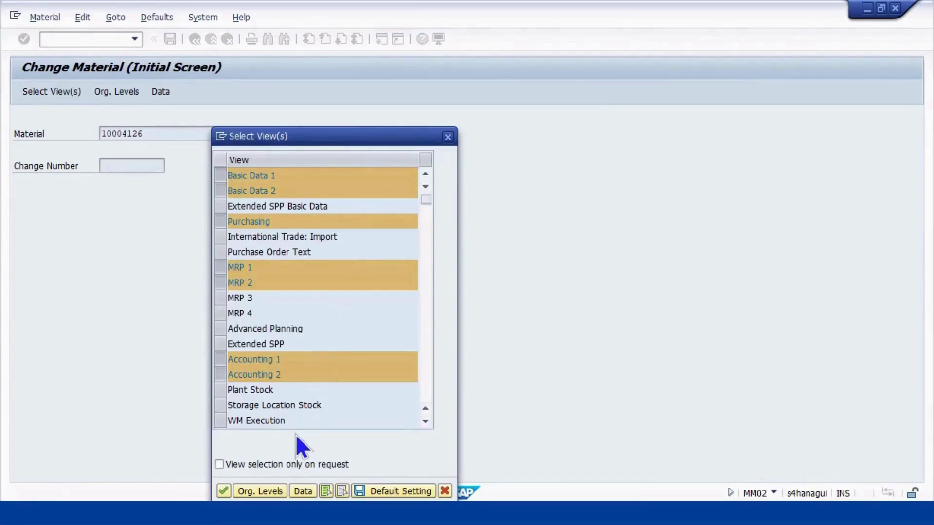
{"action": "key", "text": "Return"}
{"action": "key", "text": "Return"}
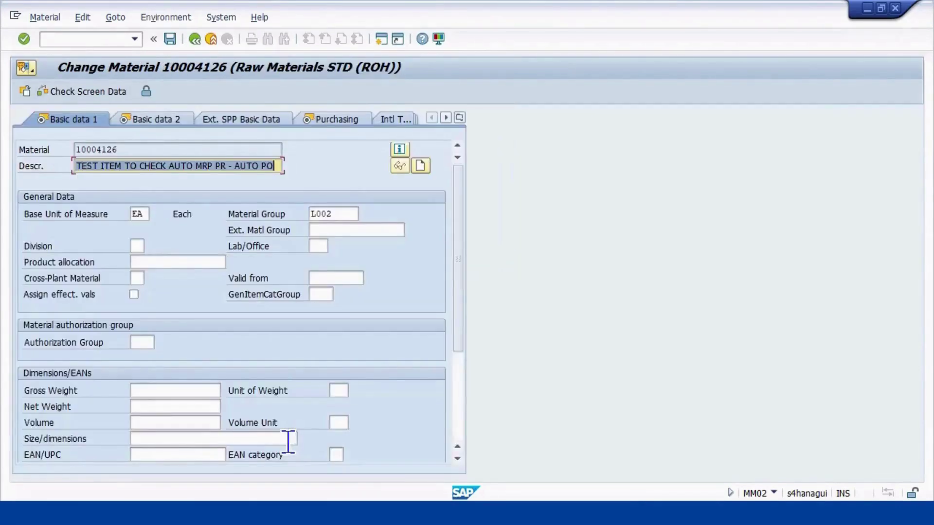
Tick Autom. PO in the Purchasing view and save the material
{"action": "left_click", "coordinate": [460, 118]}
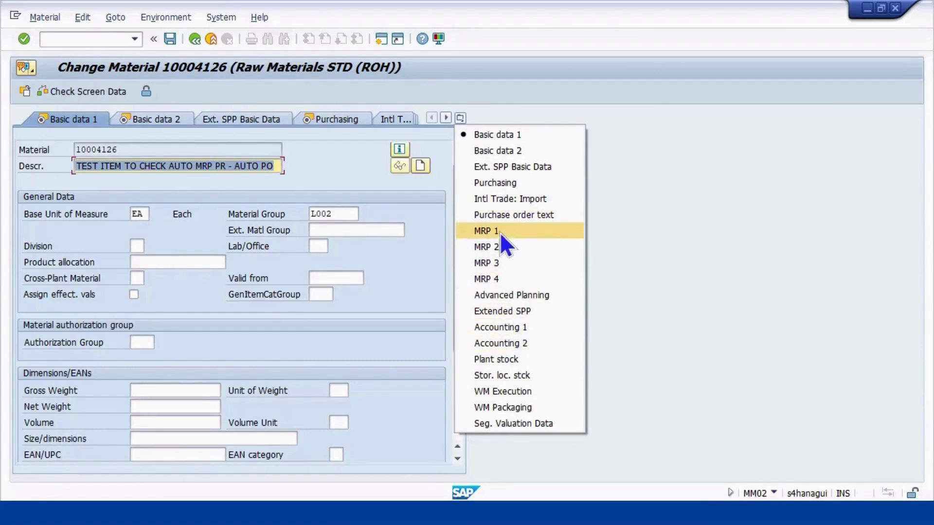
{"action": "left_click", "coordinate": [504, 184]}
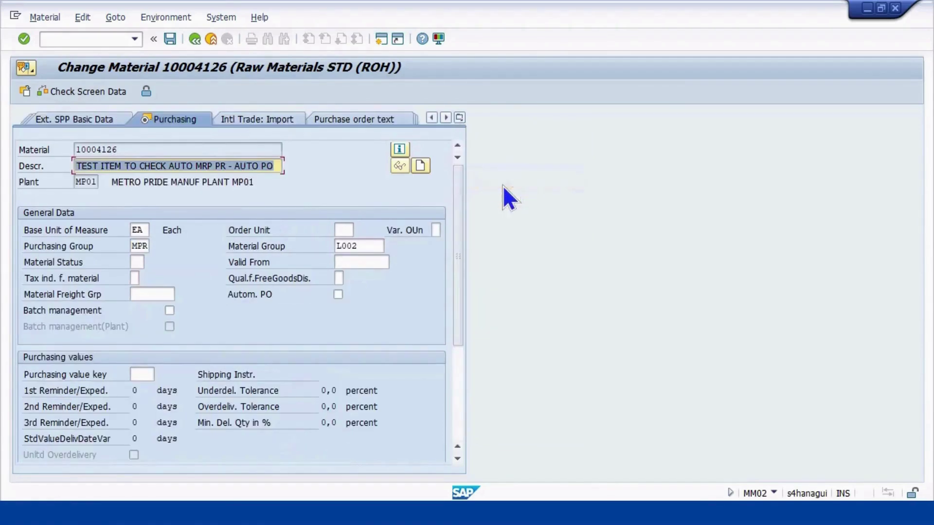
{"action": "left_click", "coordinate": [338, 295]}
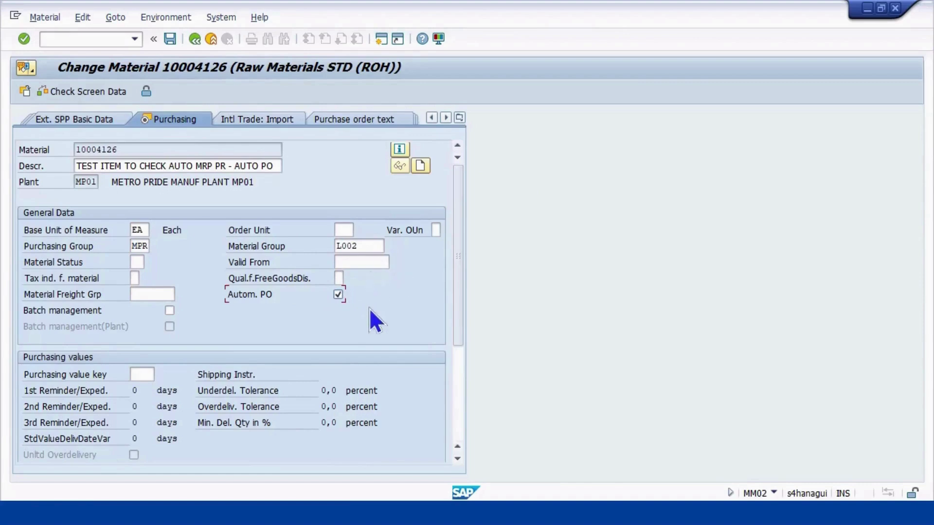
{"action": "left_click", "coordinate": [170, 39]}
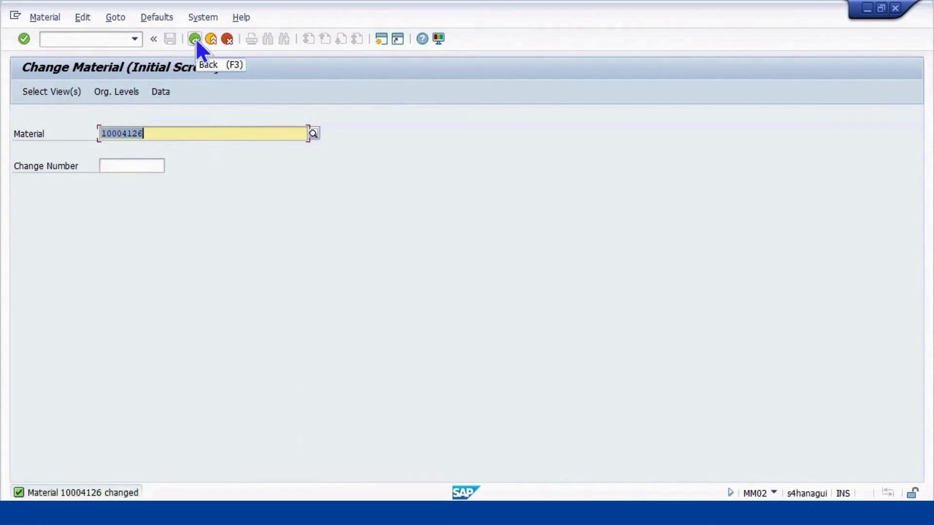
Launch the create info record transaction with /NME11
{"action": "left_click", "coordinate": [100, 39]}
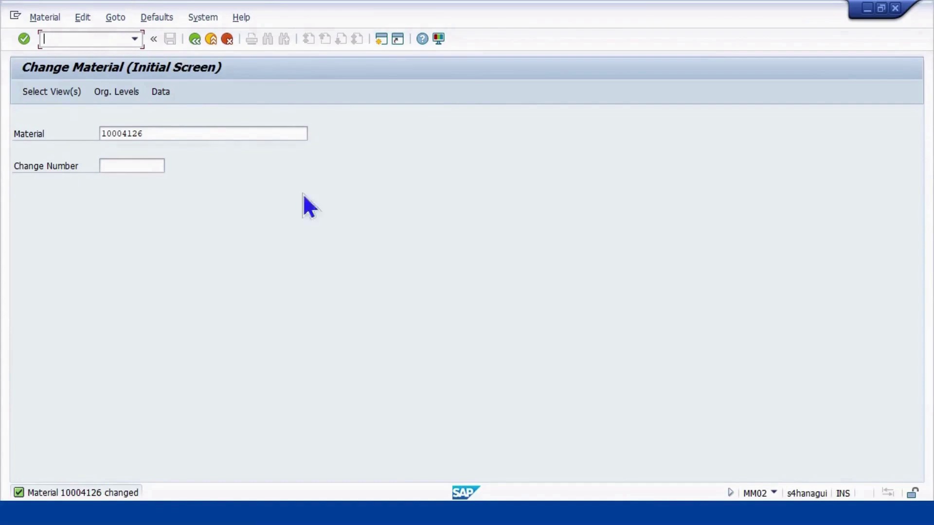
{"action": "type", "text": "/NMM"}
{"action": "key", "text": "BackSpace"}
{"action": "key", "text": "BackSpace"}
{"action": "key", "text": "BackSpace"}
{"action": "key", "text": "BackSpace"}
{"action": "type", "text": "/NME11"}
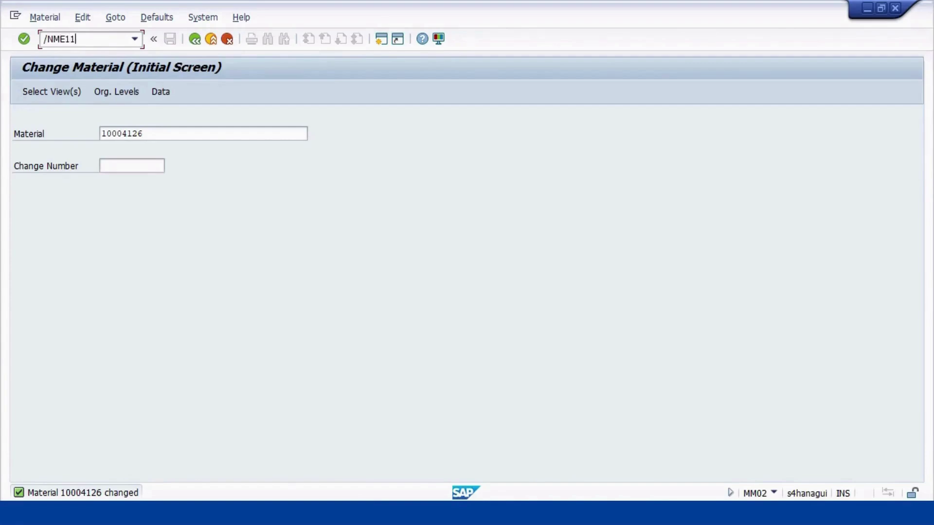
{"action": "key", "text": "Return"}
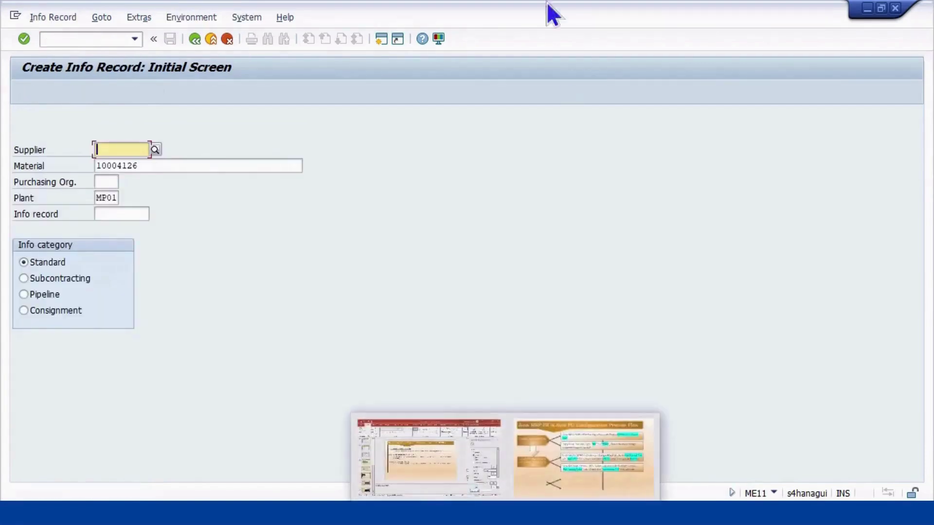
Choose the DELTA supplier and enter purchasing organisation MPNO
{"action": "type", "text": "527"}
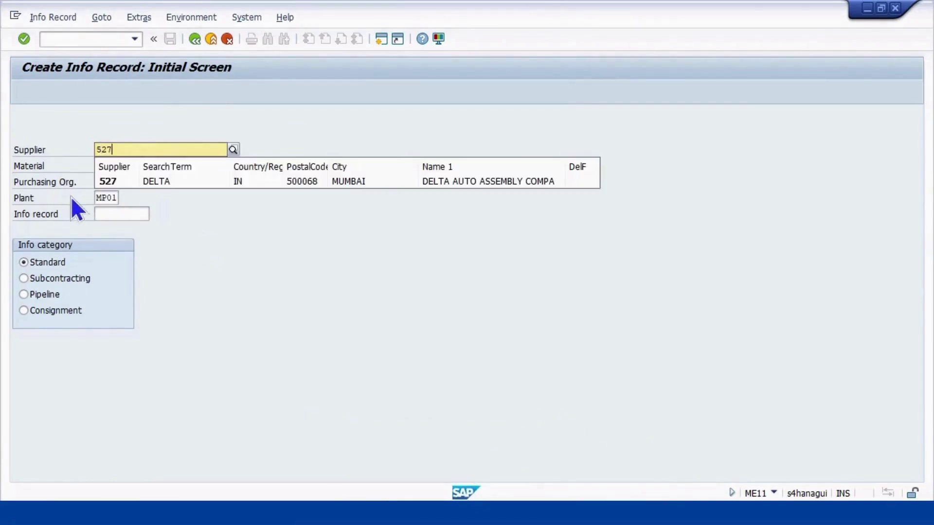
{"action": "left_click", "coordinate": [168, 181]}
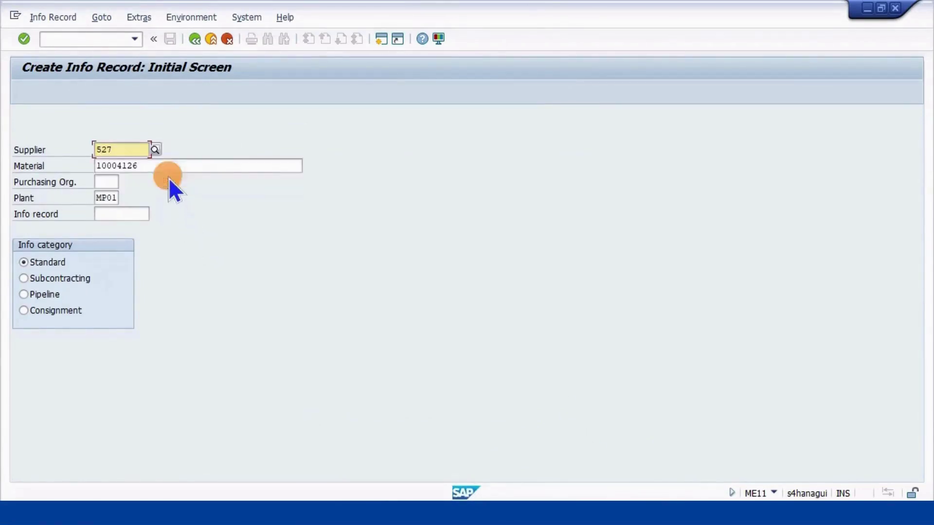
{"action": "left_click", "coordinate": [117, 182]}
{"action": "key", "text": "Return"}
{"action": "type", "text": "MPNO"}
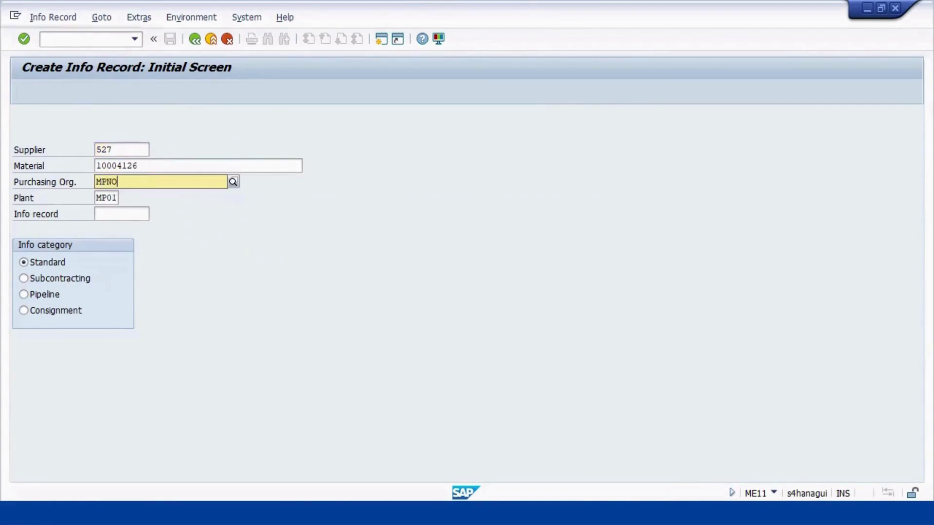
{"action": "key", "text": "Return"}
{"action": "key", "text": "Return"}
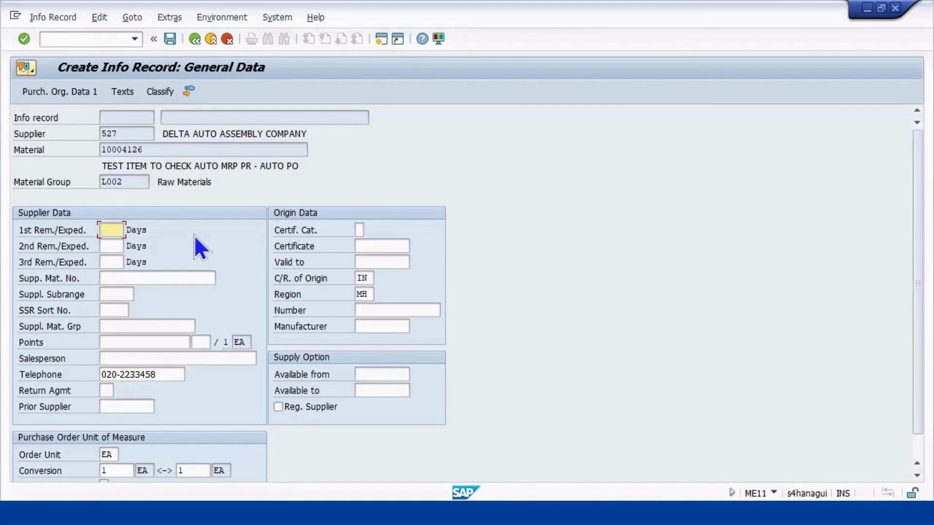
Set 1st reminder 5, planned delivery time 3 days, standard quantity 100, minimum quantity 10
{"action": "type", "text": "5"}
{"action": "key", "text": "Return"}
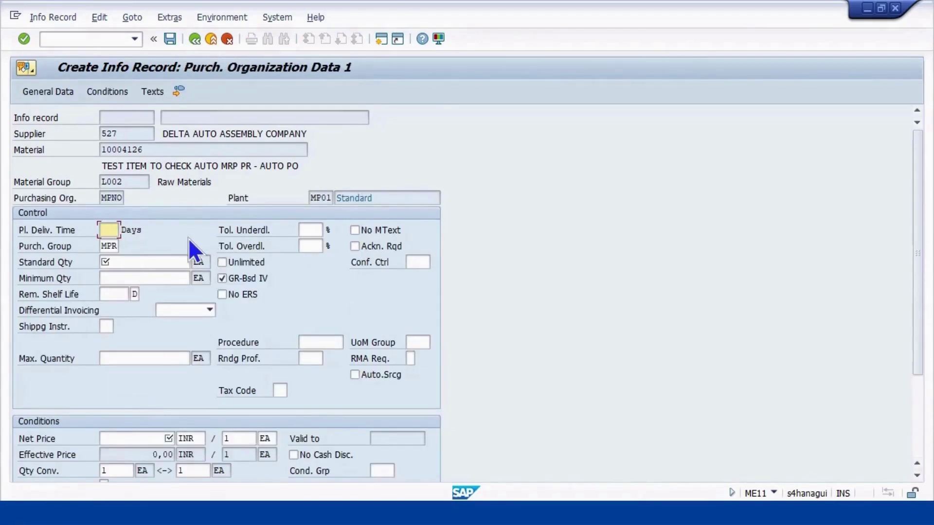
{"action": "type", "text": "3"}
{"action": "left_click", "coordinate": [144, 263]}
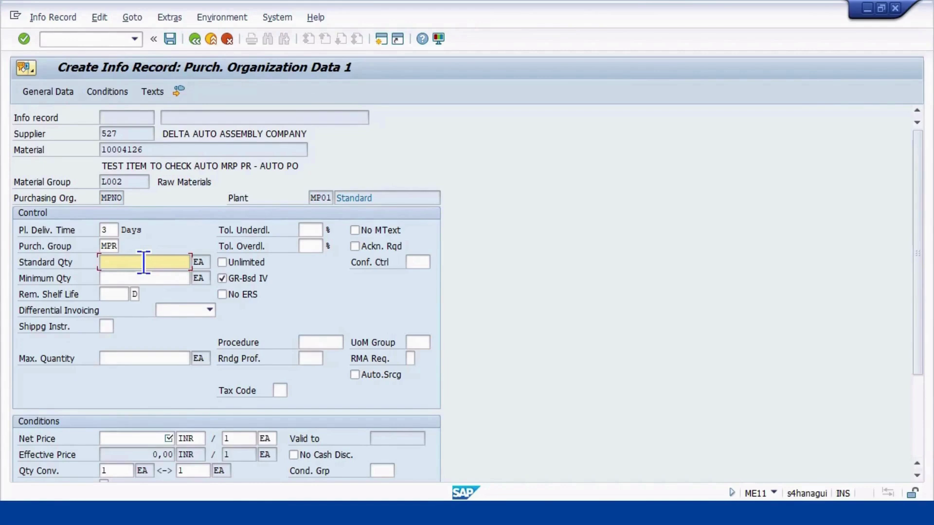
{"action": "type", "text": "100"}
{"action": "left_click", "coordinate": [140, 276]}
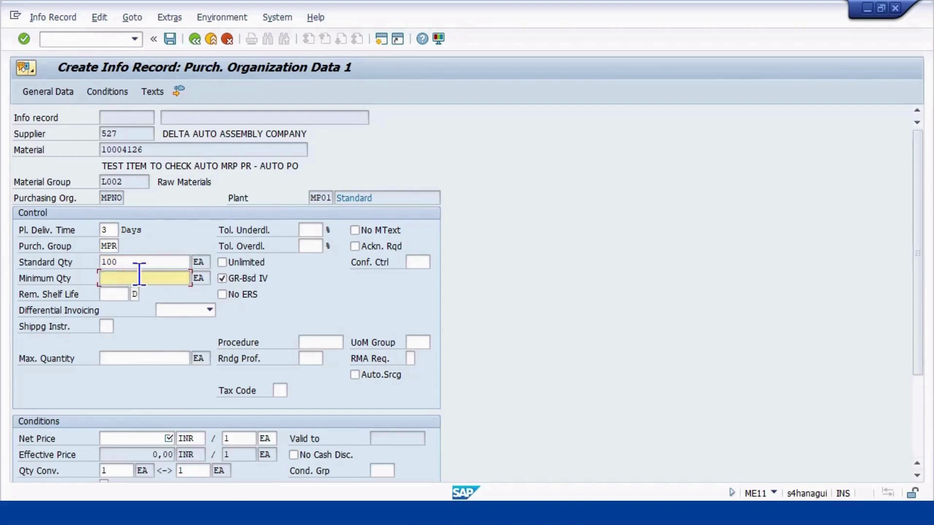
{"action": "type", "text": "10"}
Enter net price 1500 and move down to the tax code field
{"action": "scroll", "coordinate": [142, 376], "scroll_direction": "down", "scroll_amount": 2}
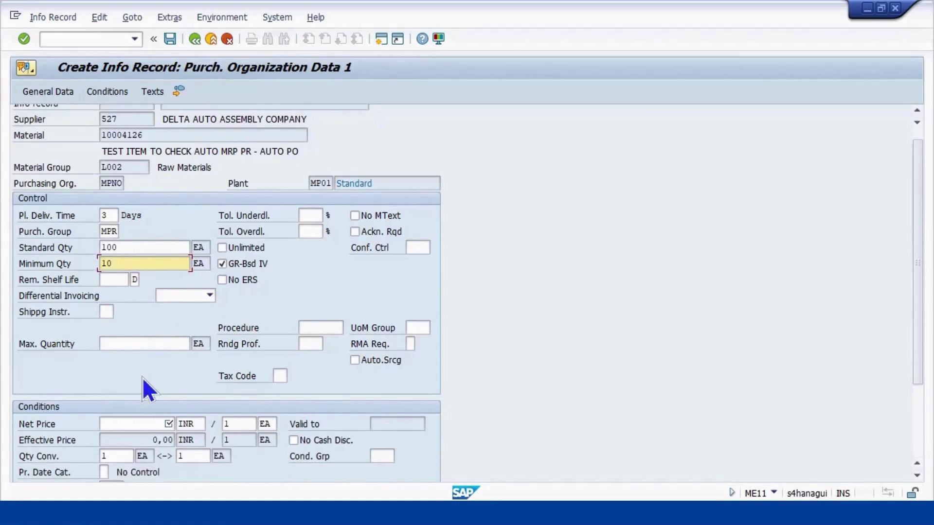
{"action": "left_click", "coordinate": [137, 408]}
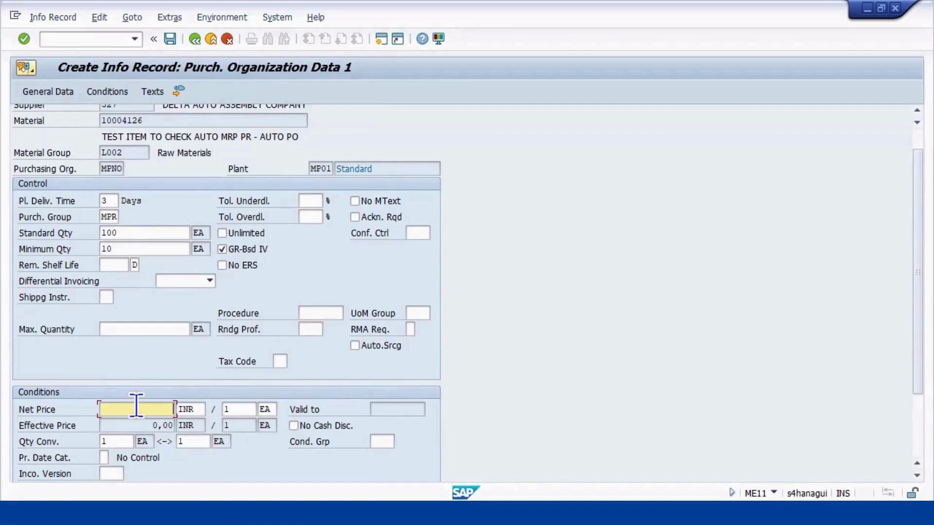
{"action": "type", "text": "1500"}
{"action": "scroll", "coordinate": [559, 426], "scroll_direction": "down", "scroll_amount": 2}
{"action": "scroll", "coordinate": [375, 407], "scroll_direction": "down", "scroll_amount": 1}
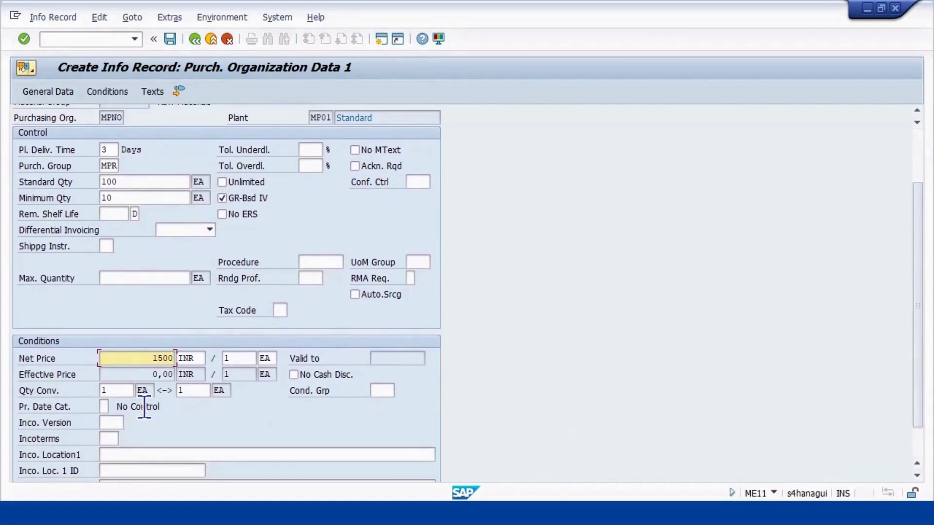
{"action": "scroll", "coordinate": [224, 389], "scroll_direction": "down", "scroll_amount": 1}
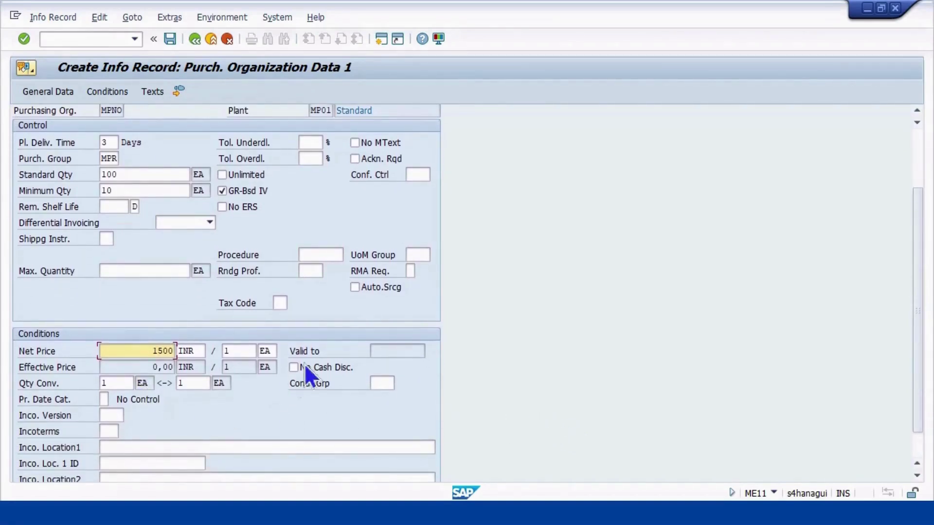
{"action": "left_click", "coordinate": [279, 302]}
Try tax code 11, then clear it after it is flagged invalid
{"action": "type", "text": "11"}
{"action": "key", "text": "Return"}
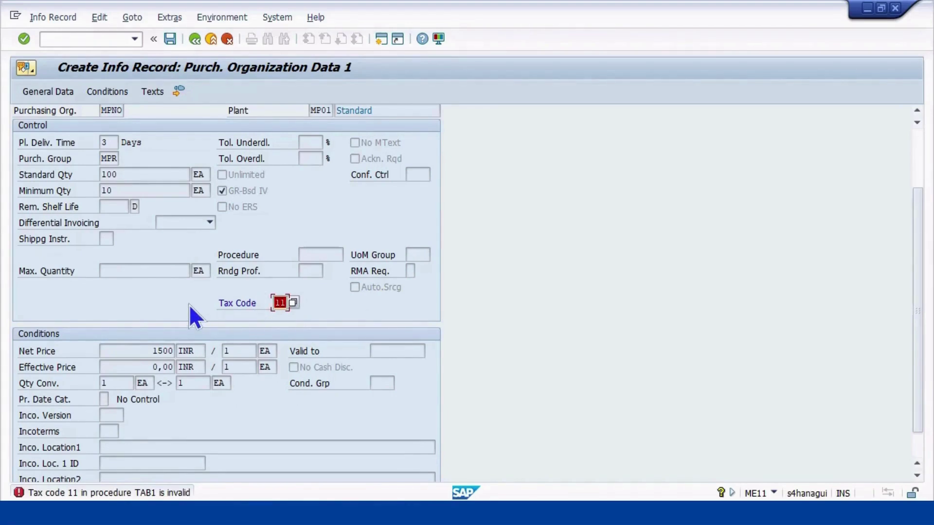
{"action": "key", "text": "BackSpace"}
Confirm both purchasing organisation data screens with the tax code left blank
{"action": "scroll", "coordinate": [134, 321], "scroll_direction": "up", "scroll_amount": 2}
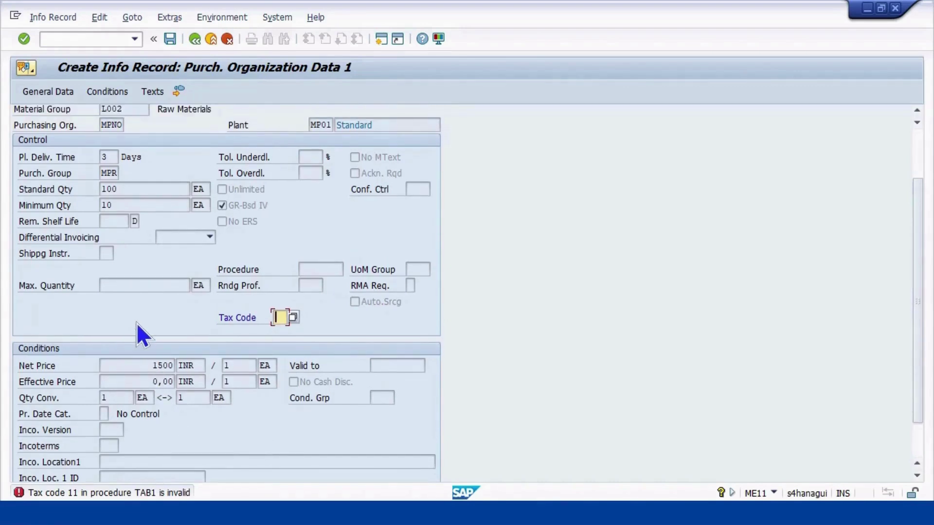
{"action": "scroll", "coordinate": [136, 322], "scroll_direction": "up", "scroll_amount": 2}
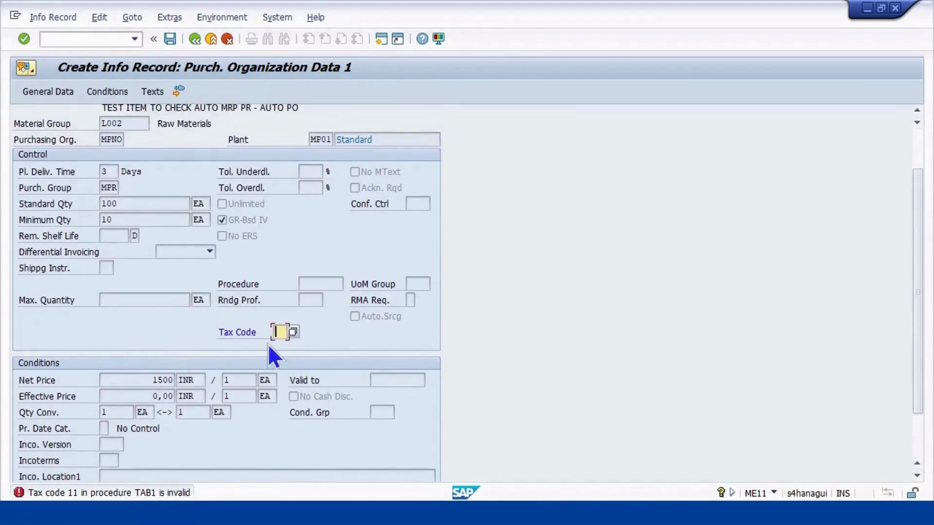
{"action": "scroll", "coordinate": [138, 343], "scroll_direction": "up", "scroll_amount": 3}
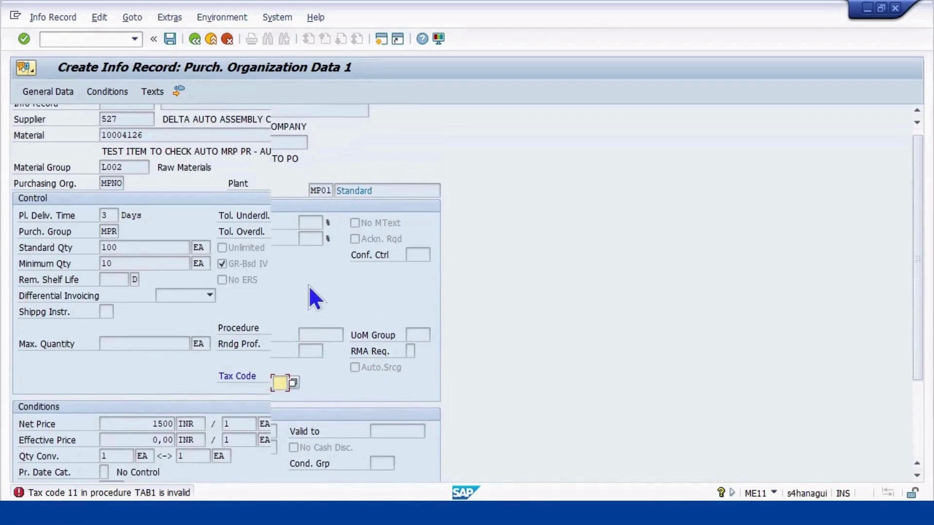
{"action": "scroll", "coordinate": [308, 285], "scroll_direction": "up", "scroll_amount": 1}
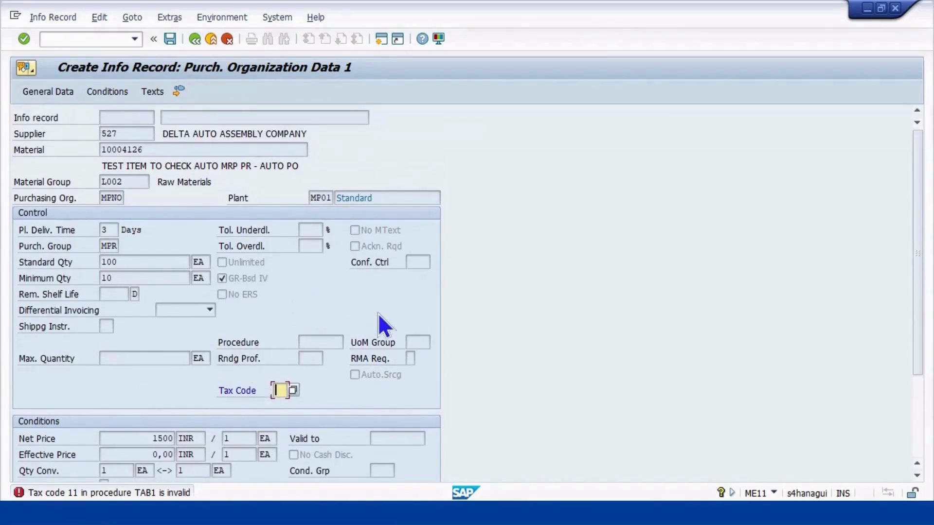
{"action": "key", "text": "Return"}
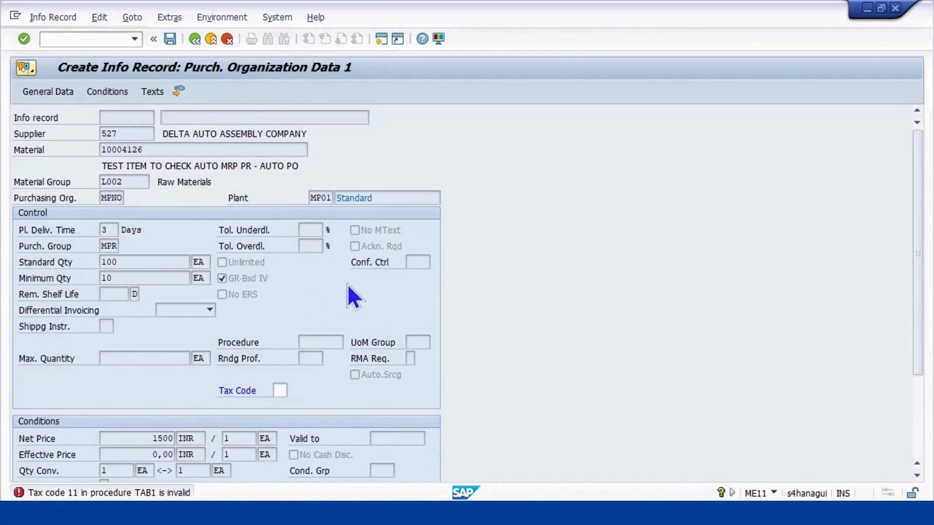
{"action": "key", "text": "Return"}
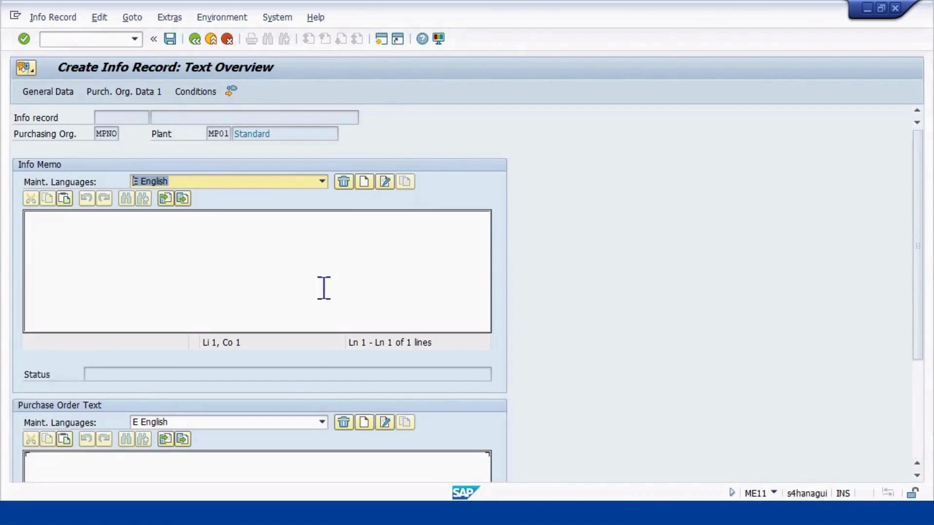
Write 'TEST FOR AUTO PO / PR' in the Info Memo and add blank lines below
{"action": "left_click", "coordinate": [223, 259]}
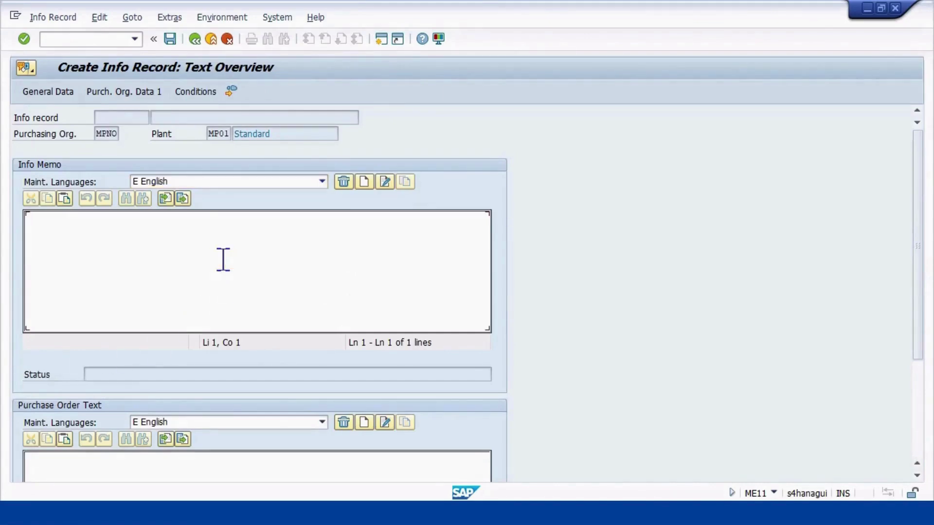
{"action": "type", "text": "TEST"}
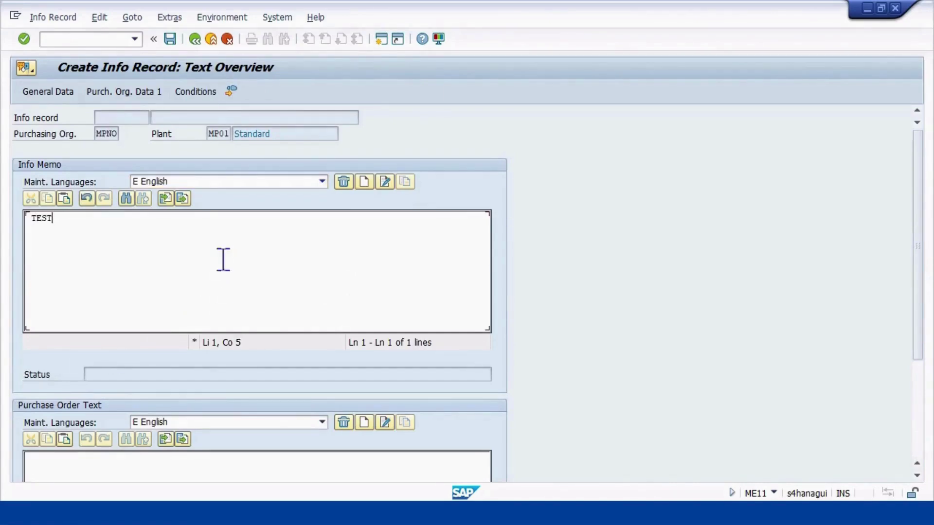
{"action": "type", "text": " FOR AUTO PO / PR"}
{"action": "key", "text": "Return"}
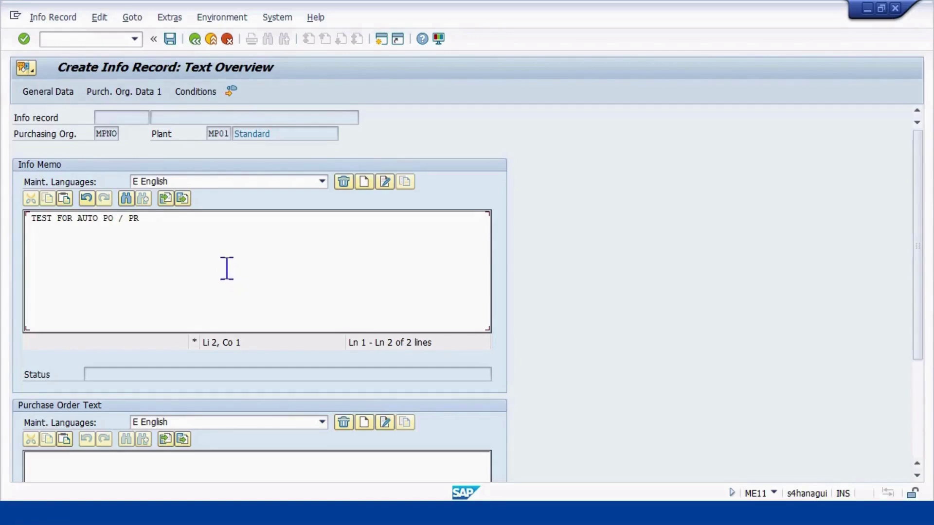
{"action": "key", "text": "Return"}
{"action": "key", "text": "Return"}
Limit the 1,500 INR gross price condition P000 to run until 31.12.2025 instead of 31.12.9999
{"action": "left_click", "coordinate": [57, 91]}
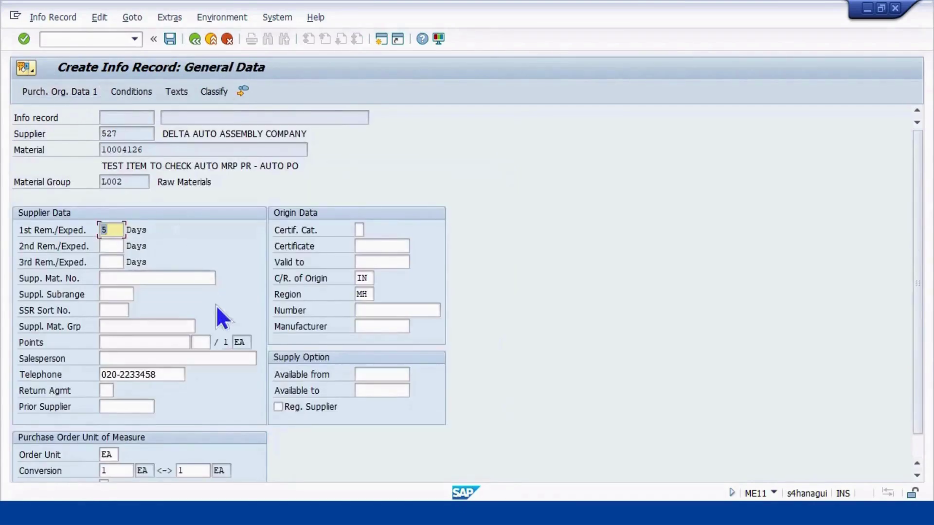
{"action": "scroll", "coordinate": [235, 337], "scroll_direction": "down", "scroll_amount": 1}
{"action": "scroll", "coordinate": [229, 316], "scroll_direction": "up", "scroll_amount": 1}
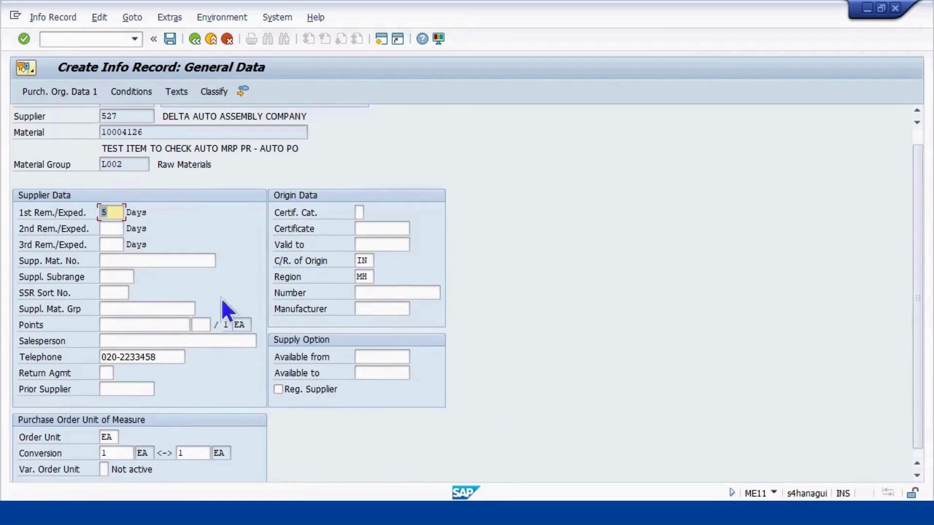
{"action": "left_click", "coordinate": [131, 92]}
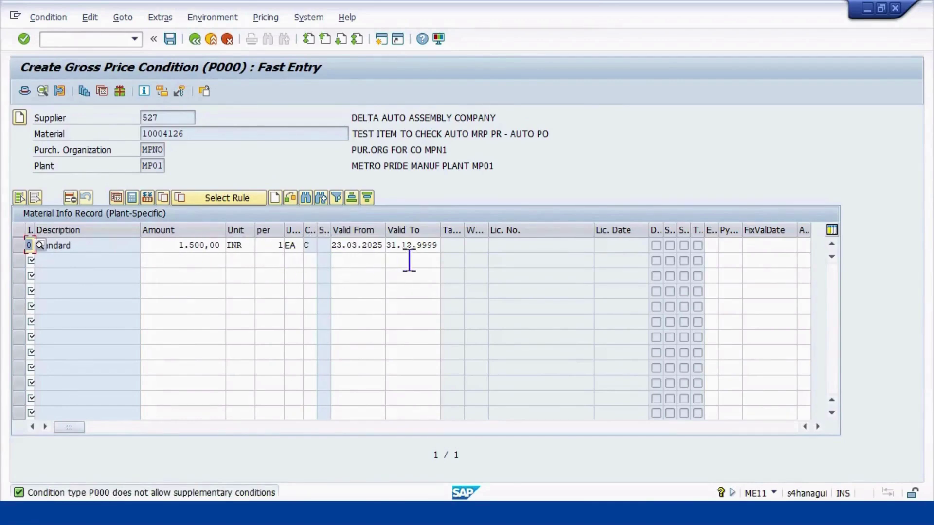
{"action": "left_click", "coordinate": [423, 245]}
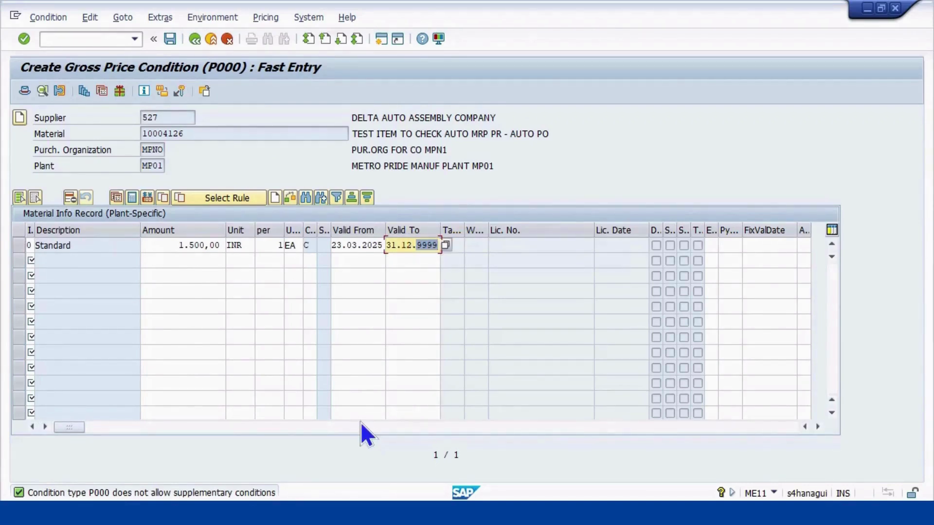
{"action": "type", "text": "2025"}
{"action": "key", "text": "Return"}
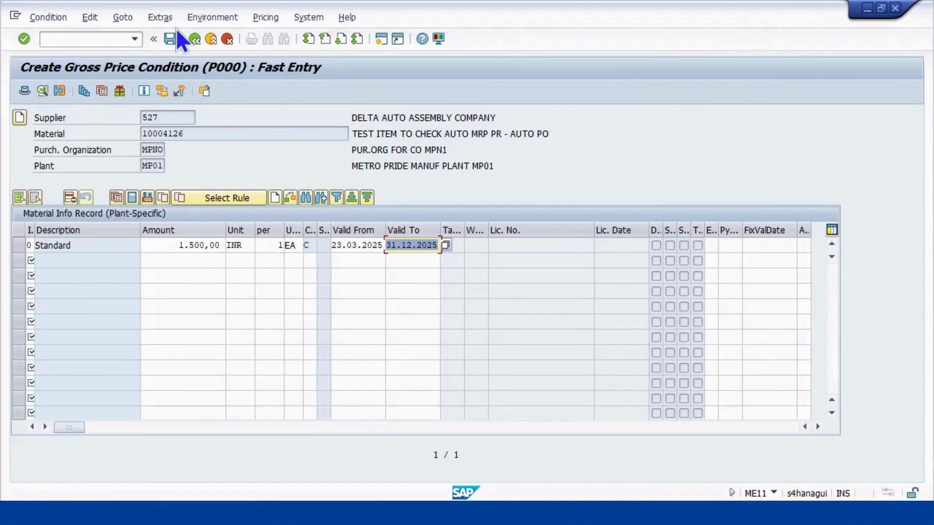
{"action": "left_click", "coordinate": [194, 39]}
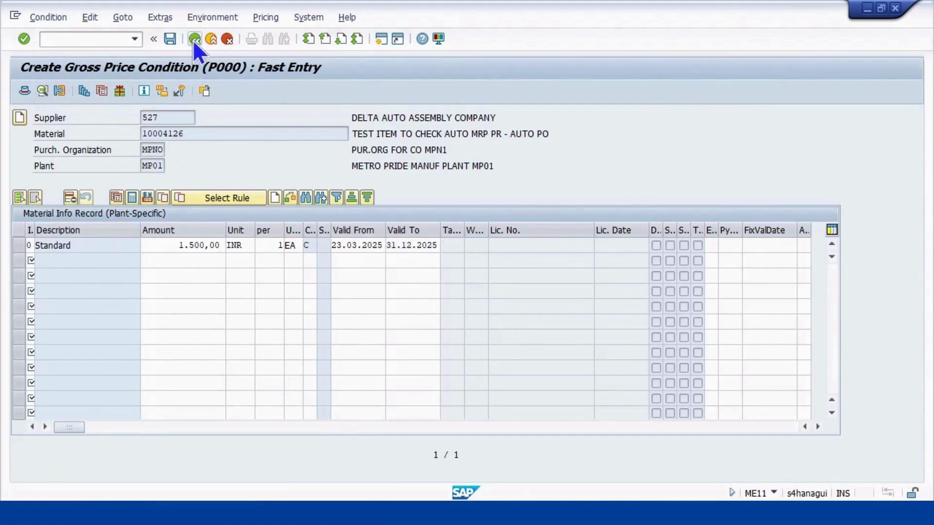
Go back to Purch. Organization Data 1 and check the 1,500 INR net price runs to 31.12.2025
{"action": "left_click", "coordinate": [194, 38]}
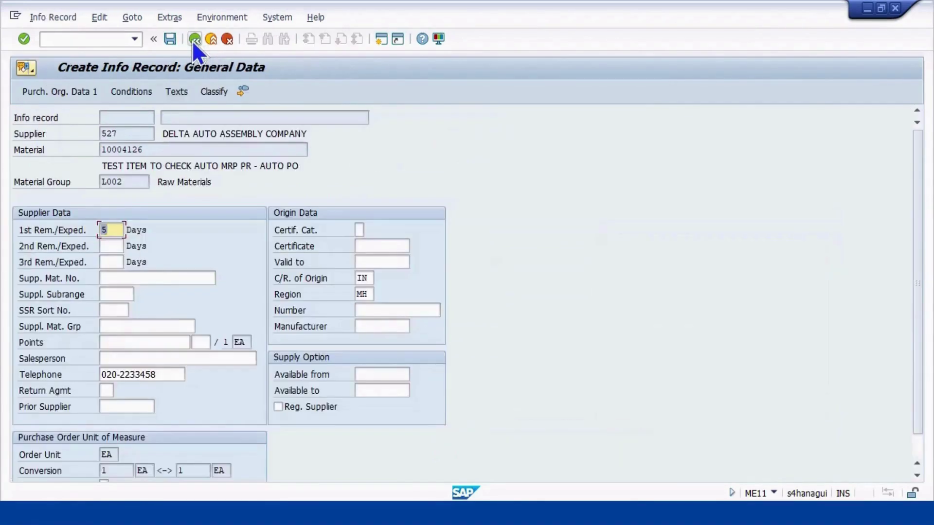
{"action": "key", "text": "Return"}
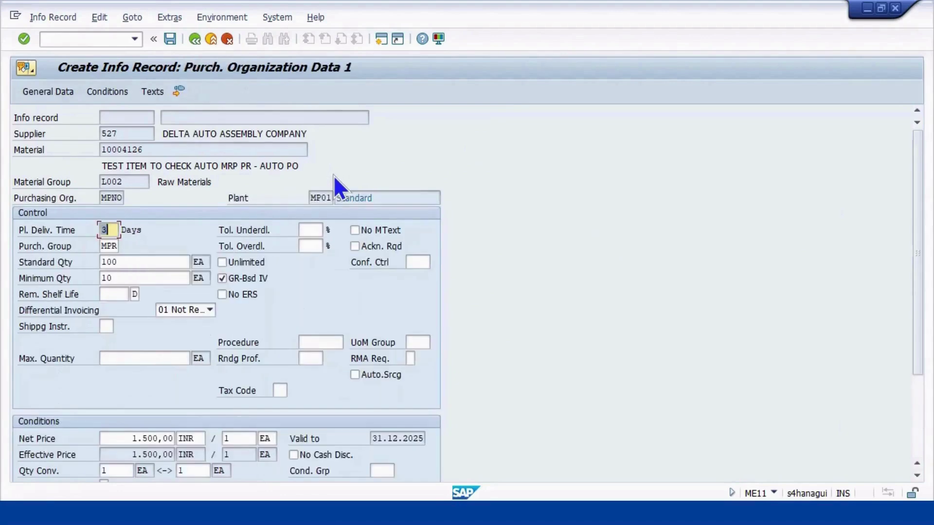
{"action": "scroll", "coordinate": [365, 292], "scroll_direction": "down", "scroll_amount": 2}
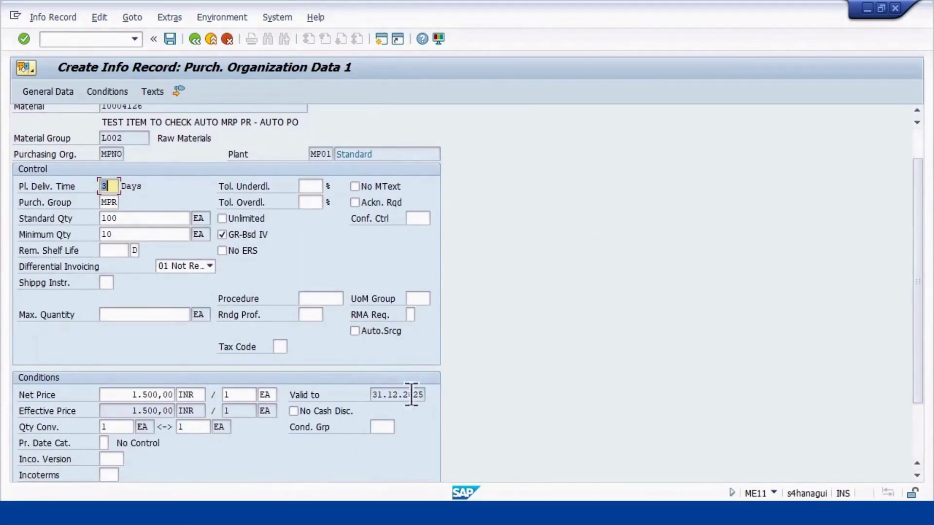
{"action": "scroll", "coordinate": [341, 385], "scroll_direction": "up", "scroll_amount": 1}
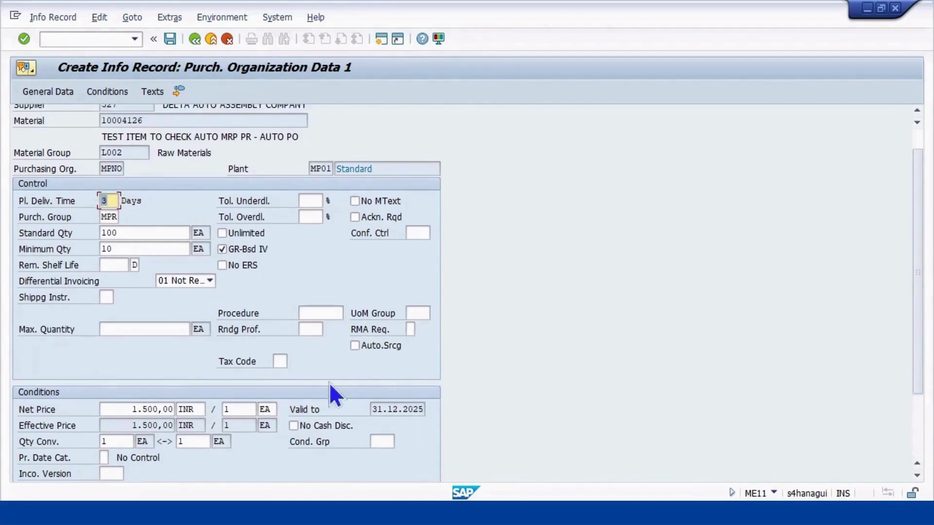
{"action": "scroll", "coordinate": [328, 262], "scroll_direction": "down", "scroll_amount": 1}
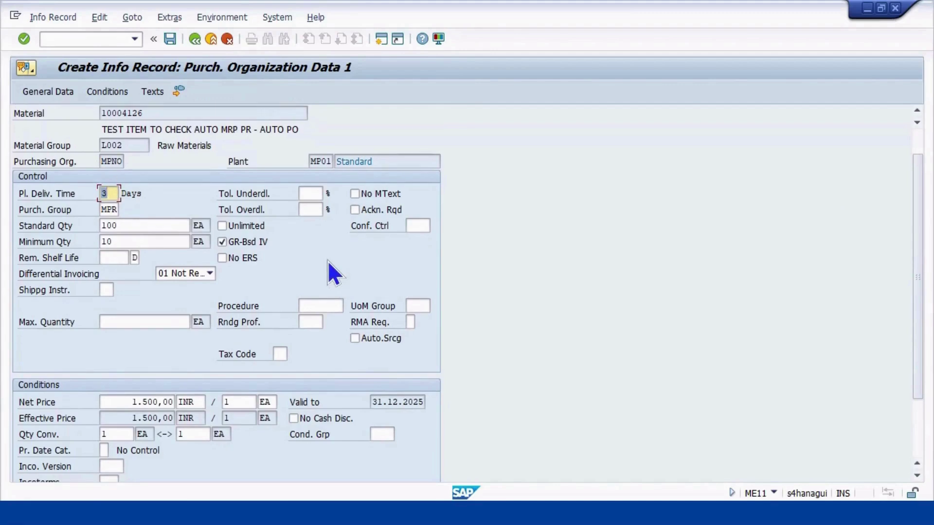
{"action": "scroll", "coordinate": [328, 261], "scroll_direction": "up", "scroll_amount": 1}
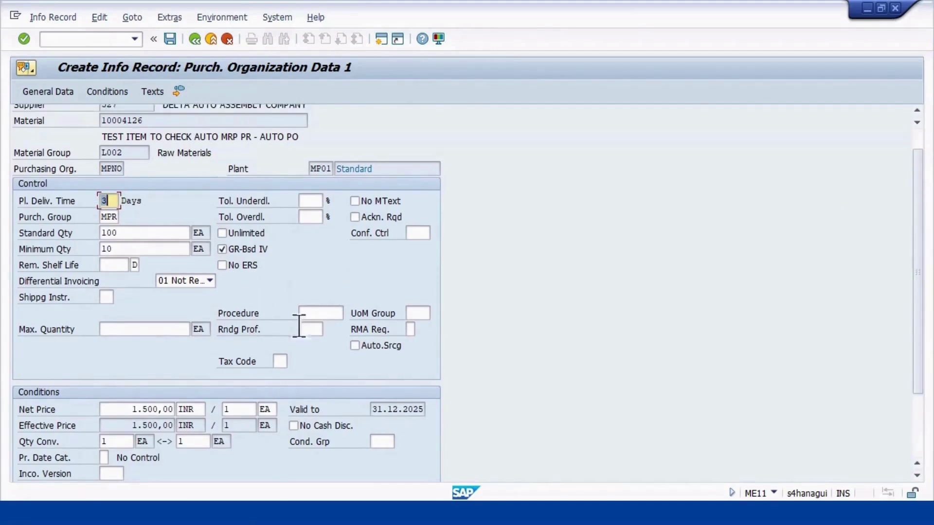
{"action": "scroll", "coordinate": [305, 226], "scroll_direction": "up", "scroll_amount": 2}
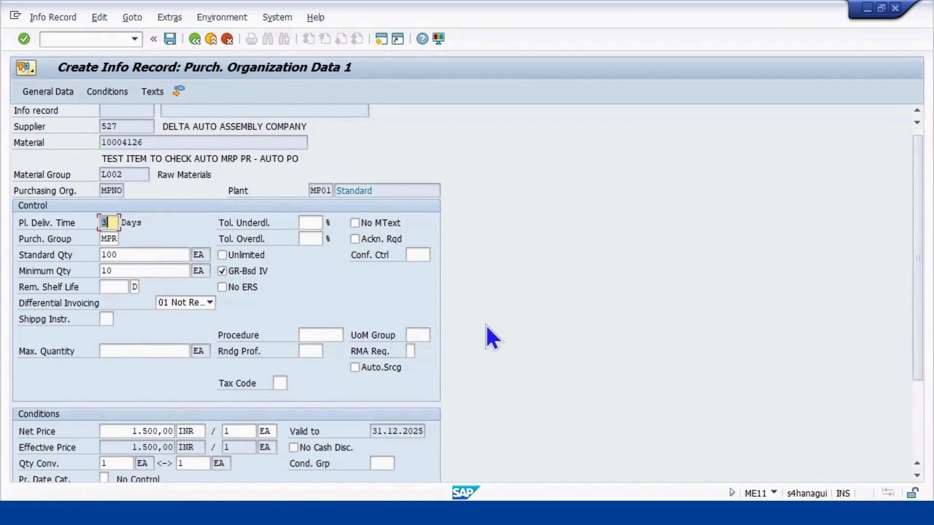
{"action": "key", "text": "Return"}
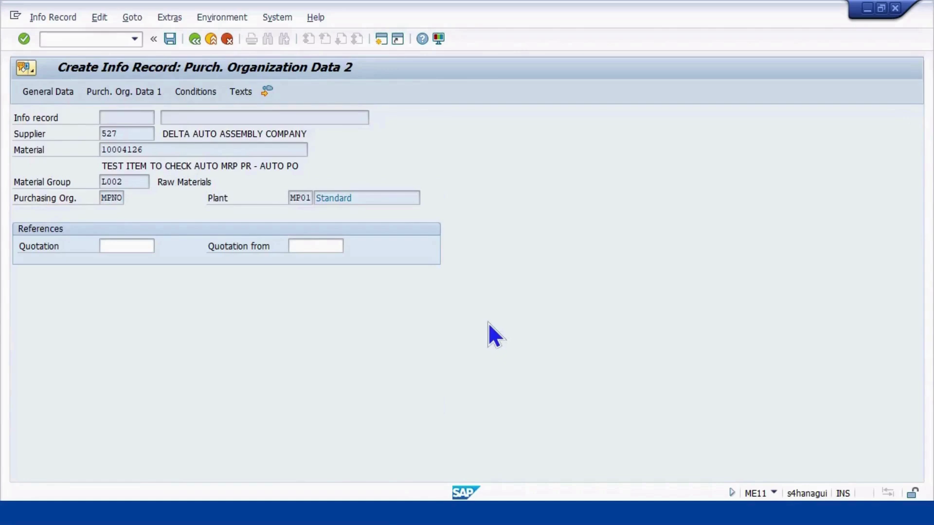
Confirm saving the MPNO/MP01 info record and view the new record number in the message details
{"action": "key", "text": "Return"}
{"action": "key", "text": "Return"}
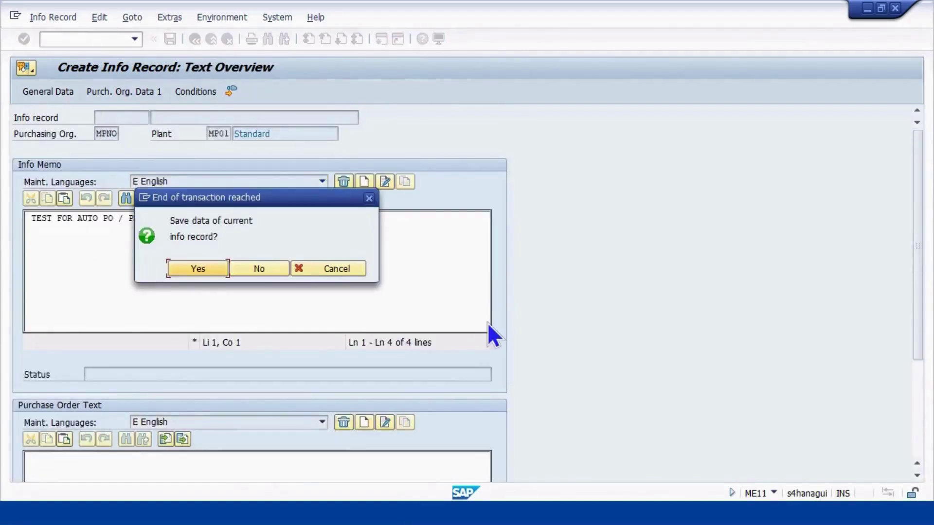
{"action": "left_click", "coordinate": [208, 266]}
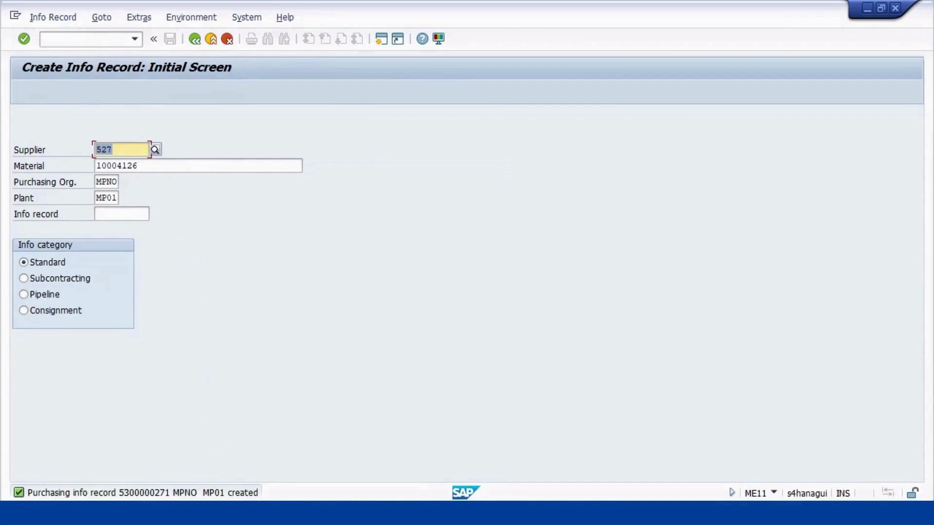
{"action": "left_click", "coordinate": [163, 490]}
{"action": "left_click", "coordinate": [155, 493]}
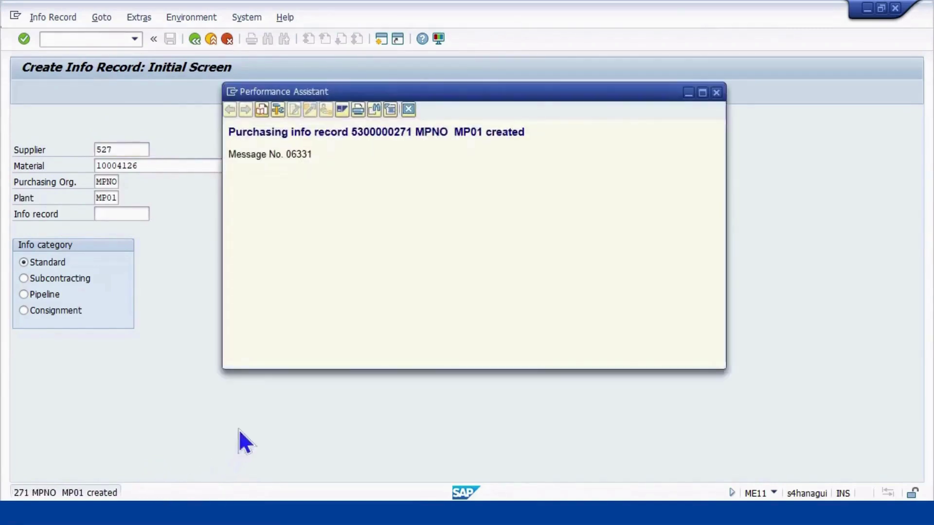
{"action": "left_click_drag", "start_coordinate": [413, 137], "coordinate": [351, 129]}
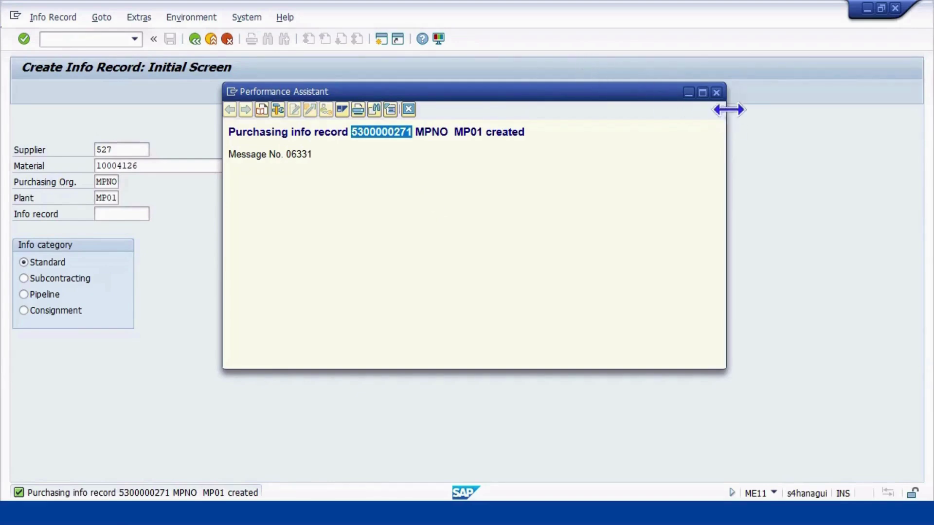
{"action": "left_click", "coordinate": [716, 92]}
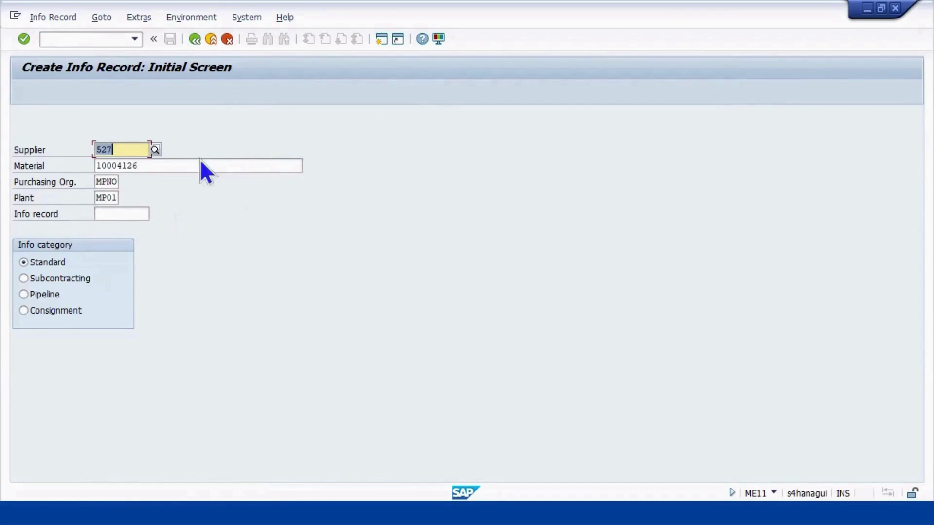
In ME01, create and save a source list for 10004126 at MP01, valid 23.03.2025–31.12.2025
{"action": "left_click", "coordinate": [84, 40]}
{"action": "type", "text": "/N"}
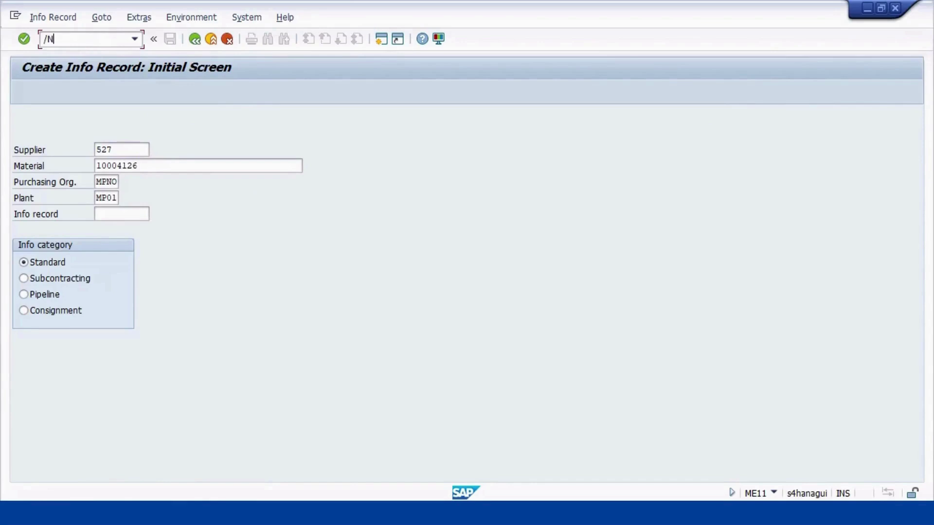
{"action": "type", "text": "ME01"}
{"action": "key", "text": "Return"}
{"action": "key", "text": "Return"}
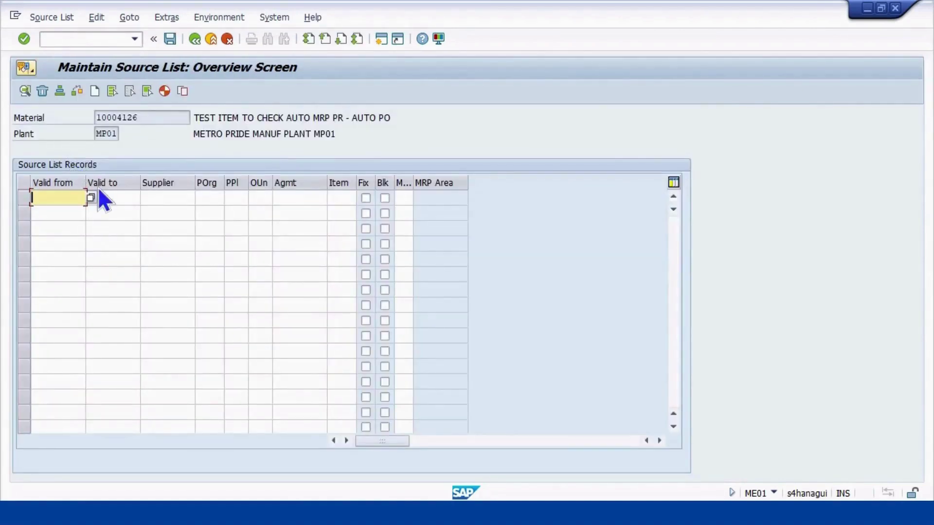
{"action": "left_click", "coordinate": [88, 200]}
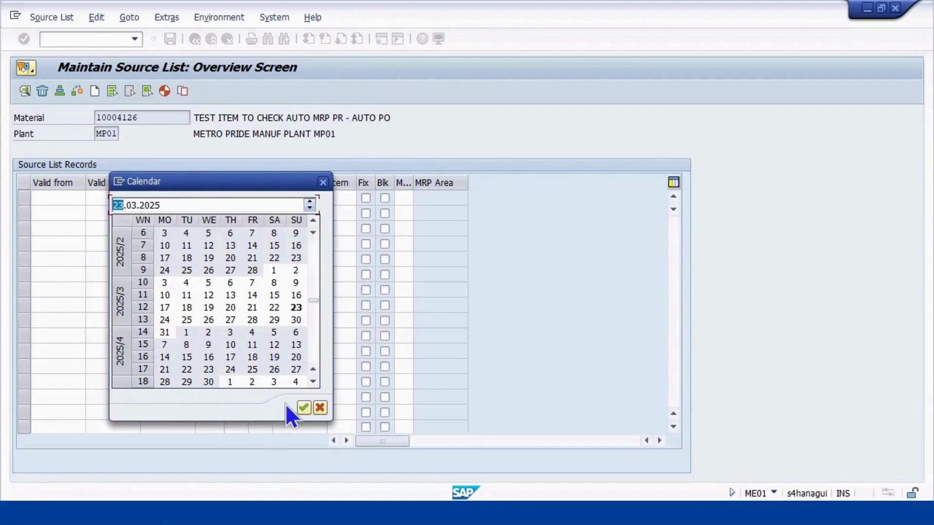
{"action": "left_click", "coordinate": [301, 408]}
{"action": "left_click", "coordinate": [121, 199]}
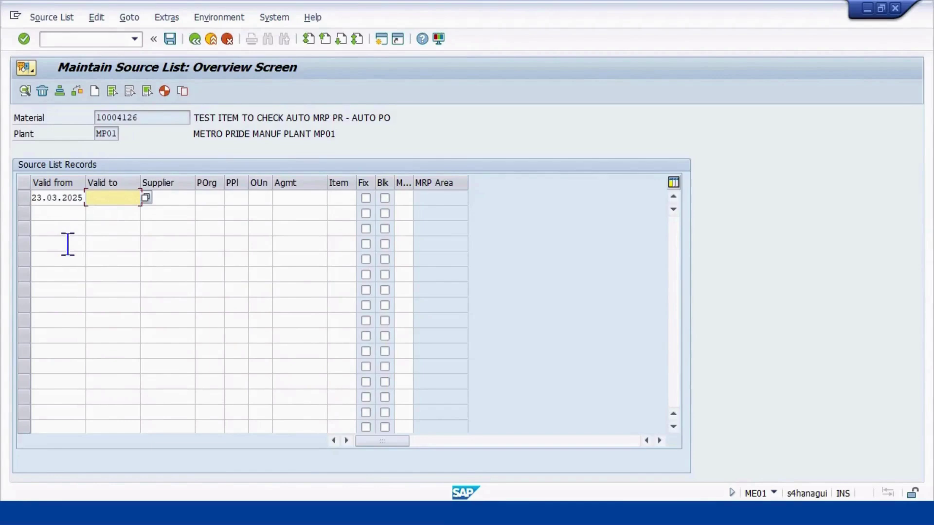
{"action": "type", "text": "23."}
{"action": "type", "text": "12"}
{"action": "type", "text": ".2025"}
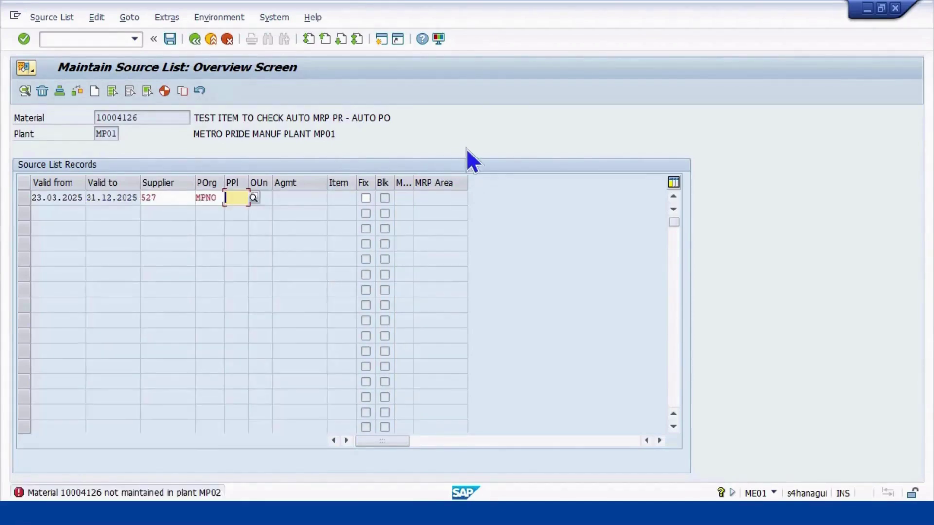
{"action": "key", "text": "Return"}
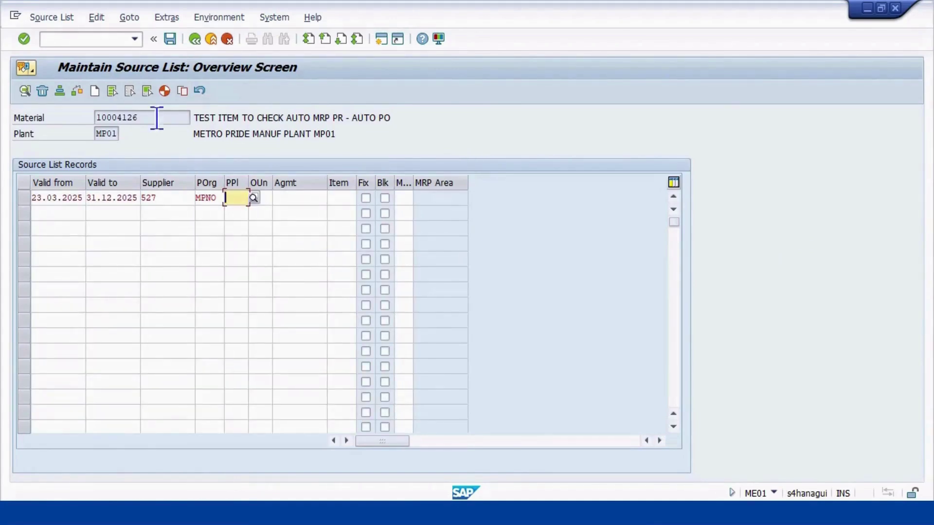
{"action": "left_click", "coordinate": [81, 88]}
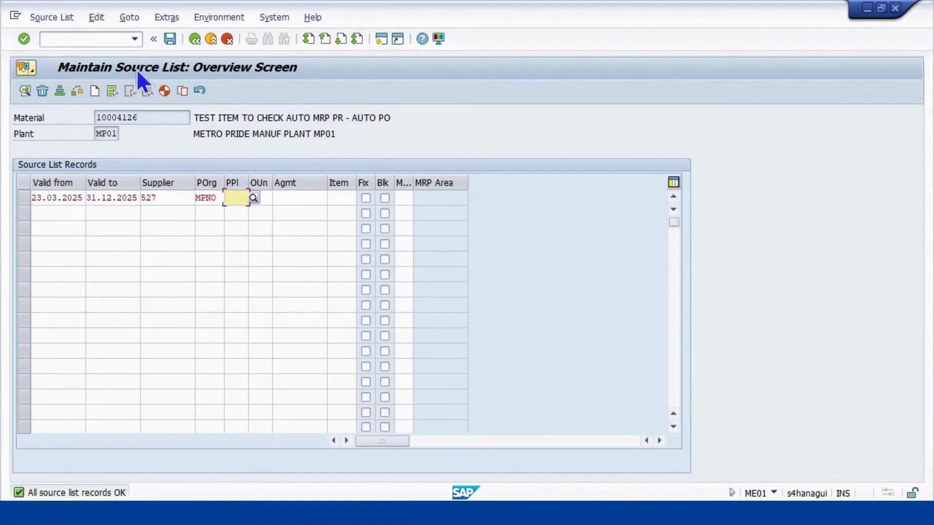
{"action": "left_click", "coordinate": [170, 37]}
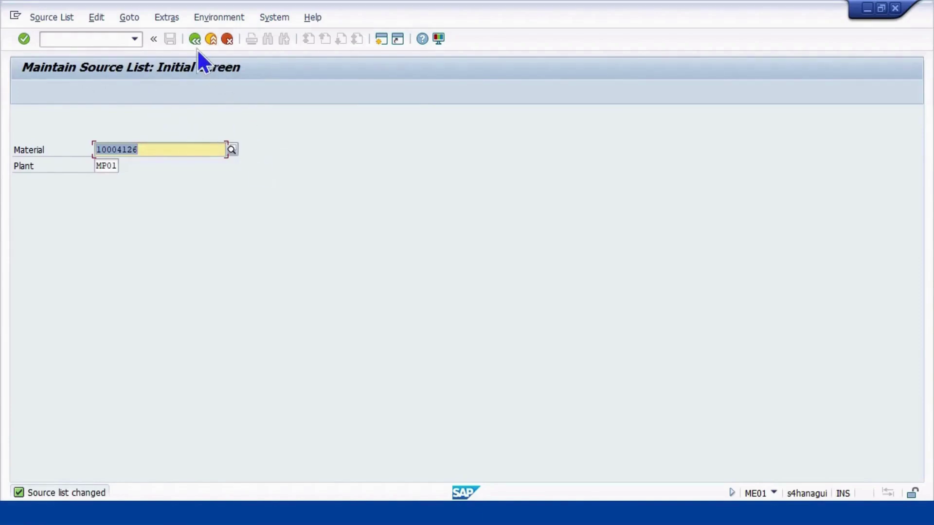
In BP, search by supplier number and open DELTA AUTO ASSEMBLY COMPANY
{"action": "left_click", "coordinate": [195, 42]}
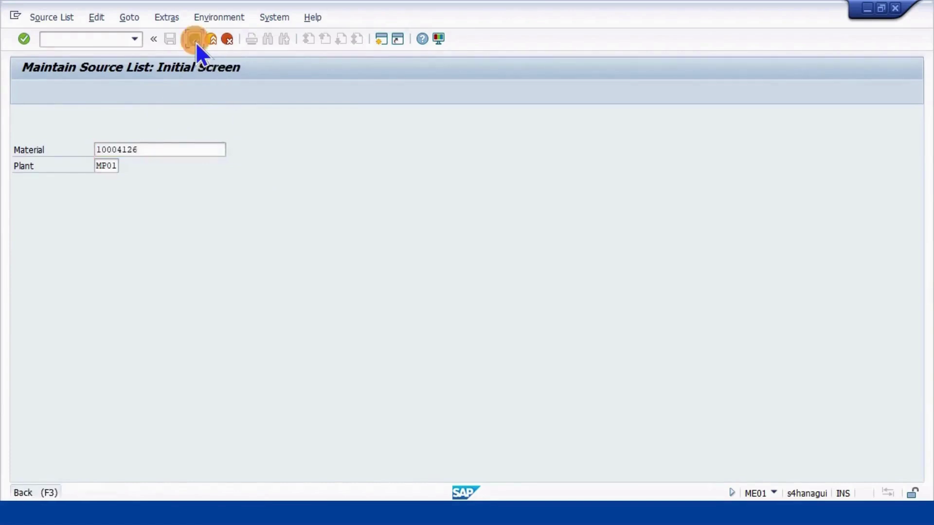
{"action": "type", "text": "BP"}
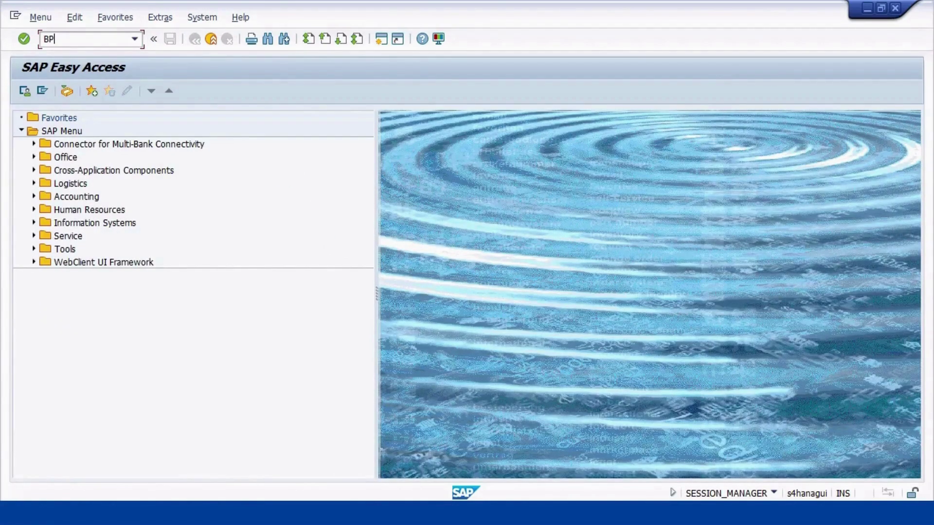
{"action": "key", "text": "Return"}
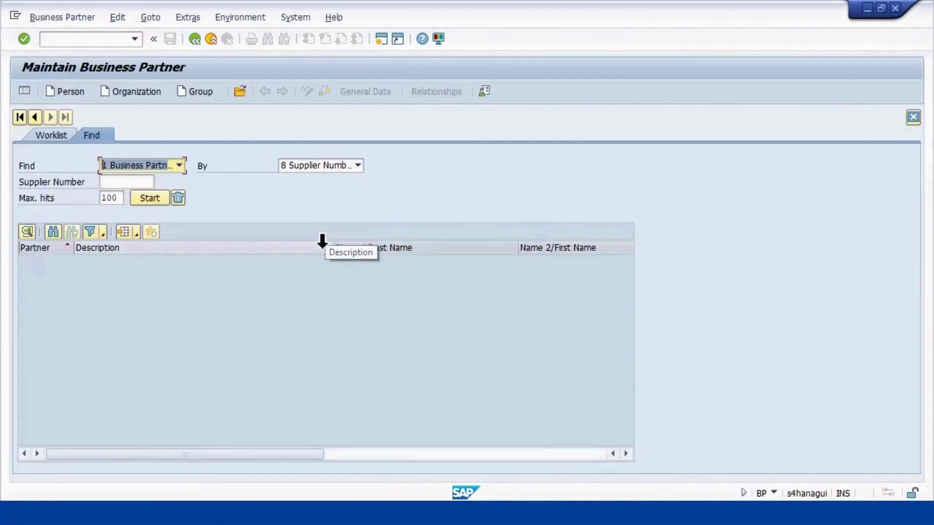
{"action": "left_click", "coordinate": [129, 182]}
{"action": "type", "text": "527"}
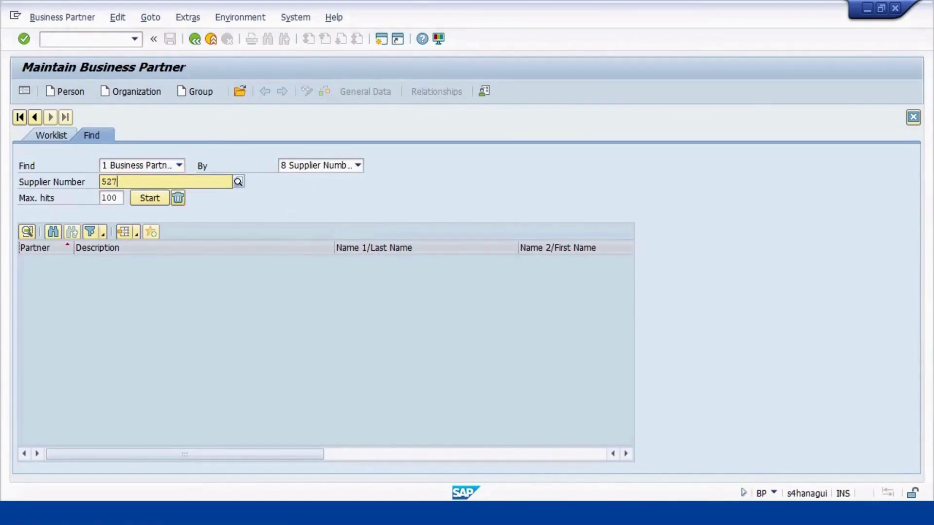
{"action": "key", "text": "Return"}
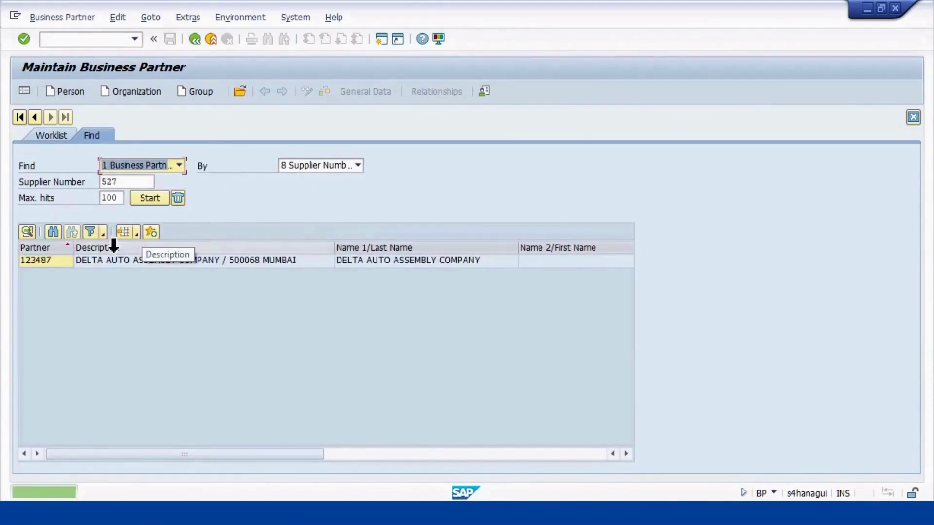
{"action": "double_click", "coordinate": [117, 260]}
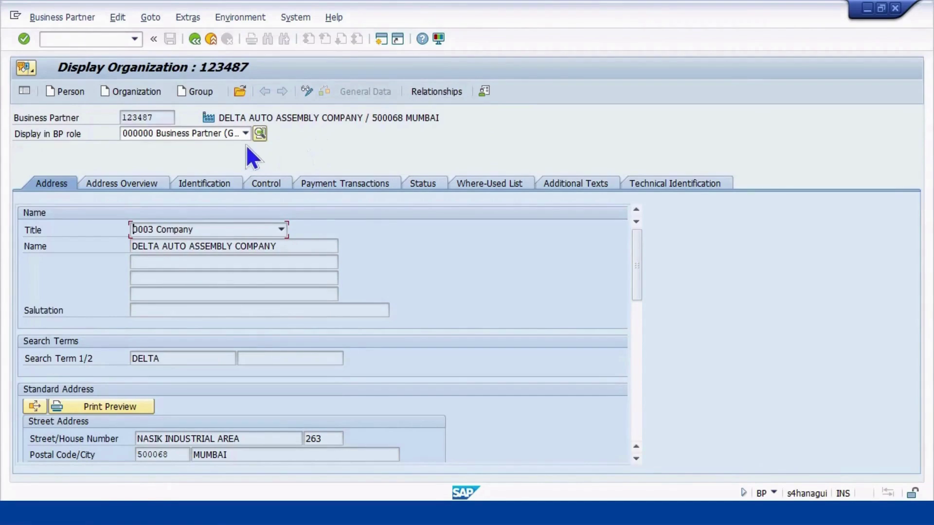
Switch the partner to change mode in the FLVN01 Supplier STD(PURC) role
{"action": "left_click", "coordinate": [247, 127]}
{"action": "left_click", "coordinate": [247, 127]}
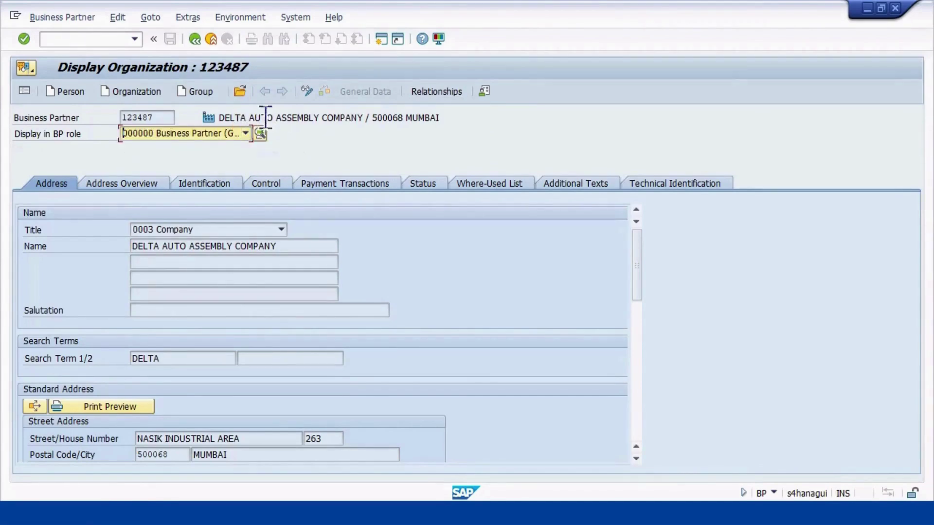
{"action": "left_click", "coordinate": [309, 90]}
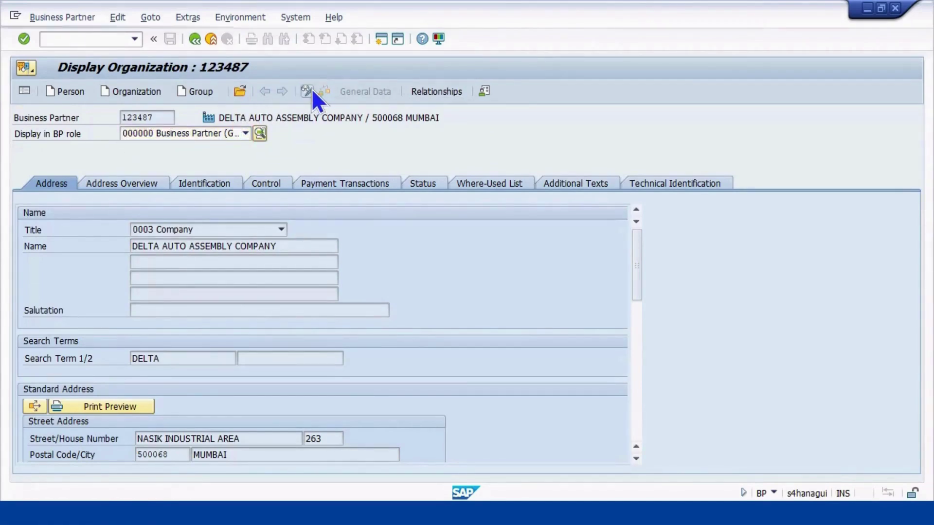
{"action": "left_click", "coordinate": [246, 132]}
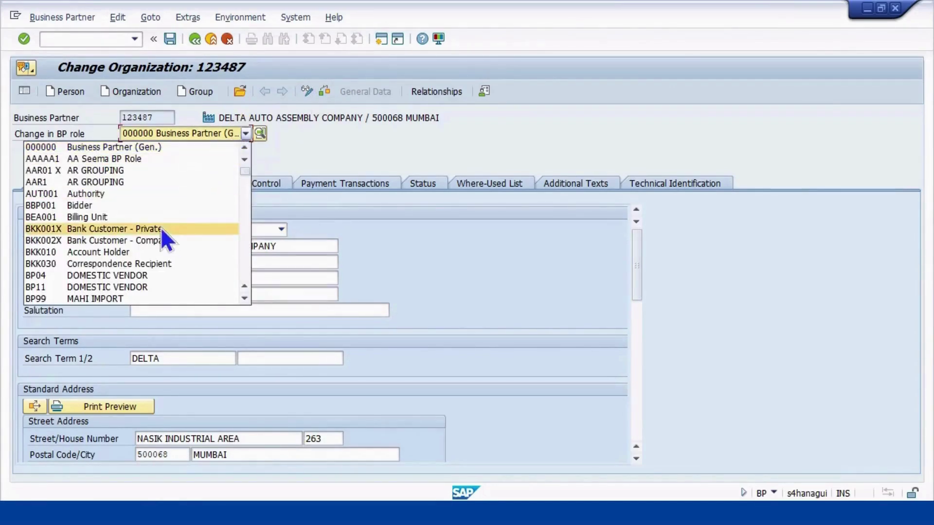
{"action": "scroll", "coordinate": [170, 264], "scroll_direction": "down", "scroll_amount": 5}
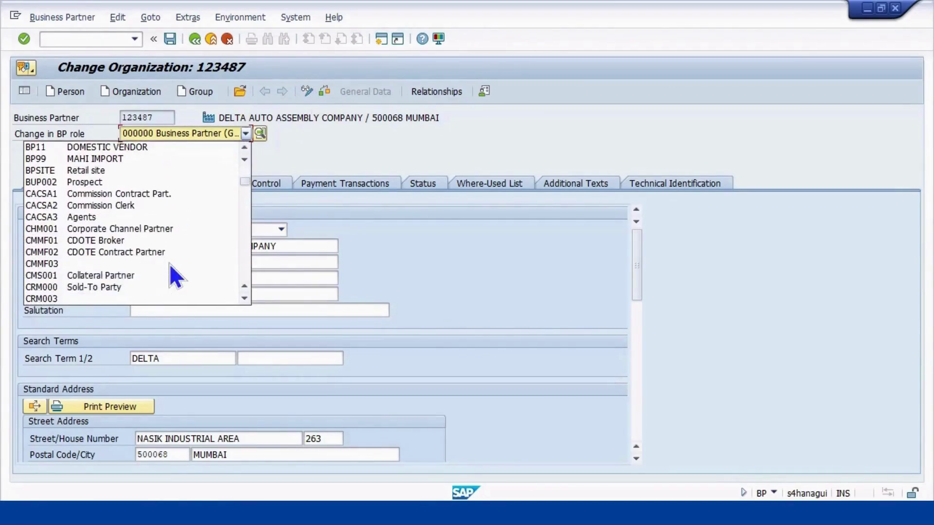
{"action": "scroll", "coordinate": [163, 249], "scroll_direction": "down", "scroll_amount": 3}
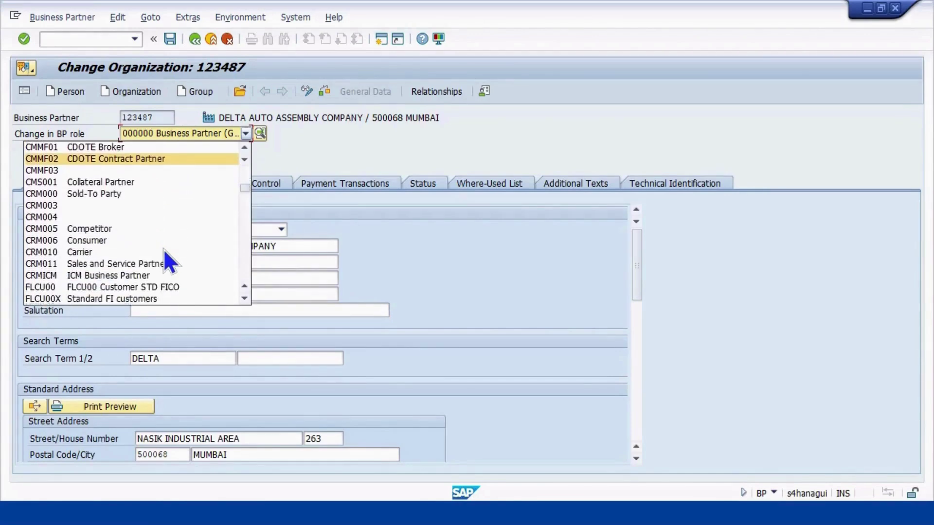
{"action": "scroll", "coordinate": [164, 249], "scroll_direction": "down", "scroll_amount": 2}
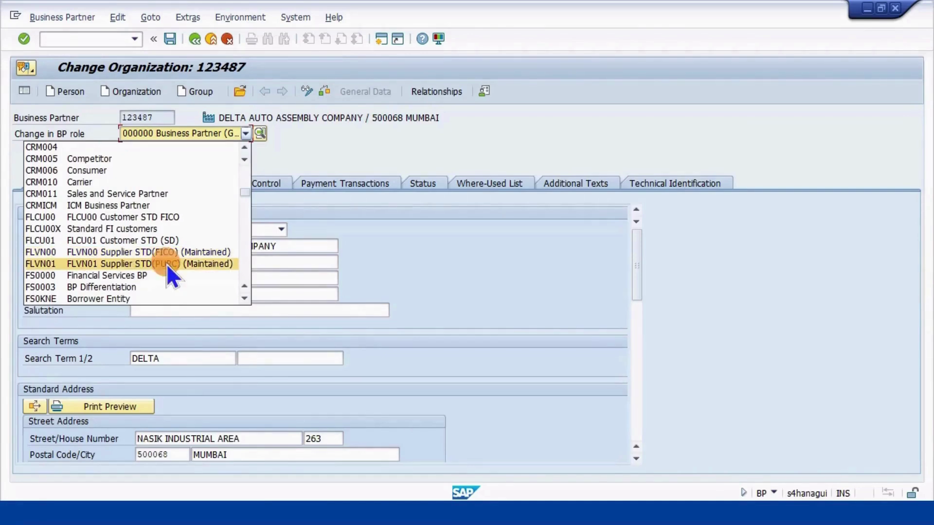
{"action": "left_click", "coordinate": [166, 264]}
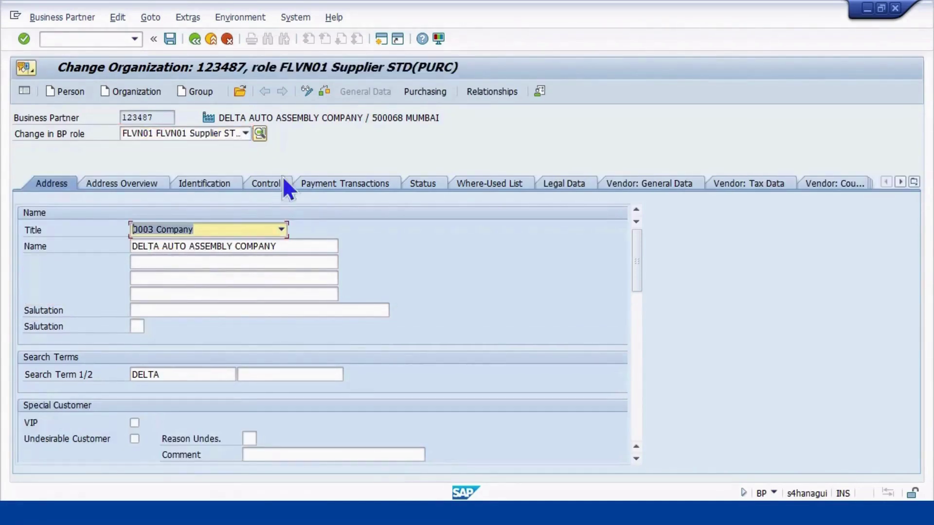
Enable Automatic Purchase Order in the supplier's MPNO purchasing data, save, and go back
{"action": "left_click", "coordinate": [410, 91]}
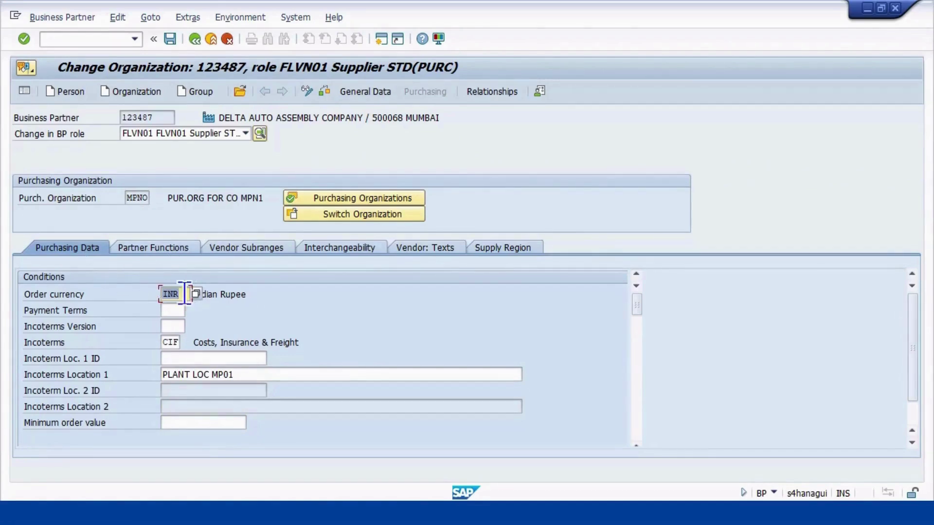
{"action": "scroll", "coordinate": [219, 309], "scroll_direction": "down", "scroll_amount": 5}
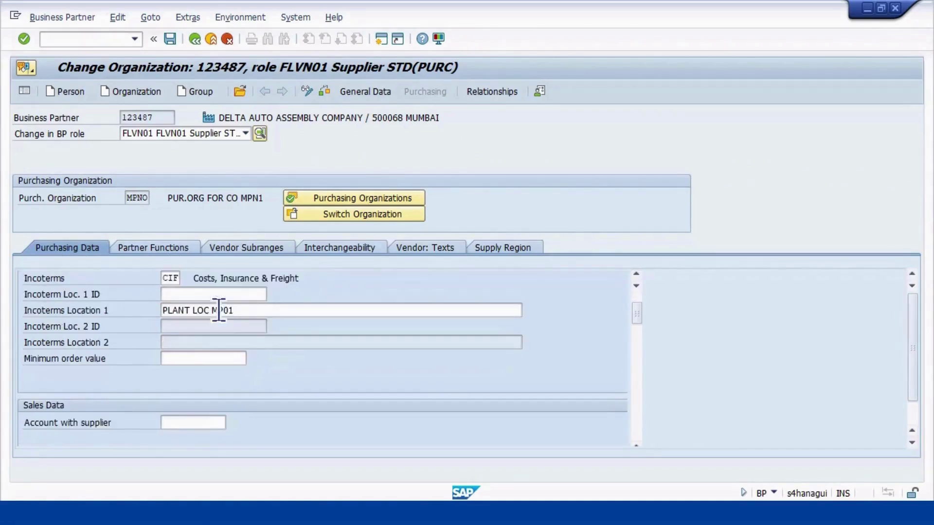
{"action": "scroll", "coordinate": [218, 312], "scroll_direction": "down", "scroll_amount": 2}
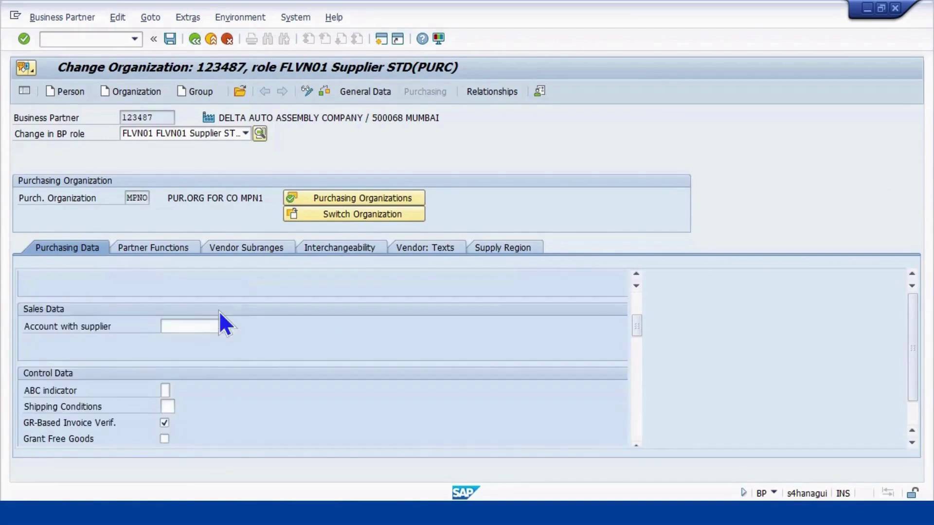
{"action": "scroll", "coordinate": [219, 311], "scroll_direction": "down", "scroll_amount": 5}
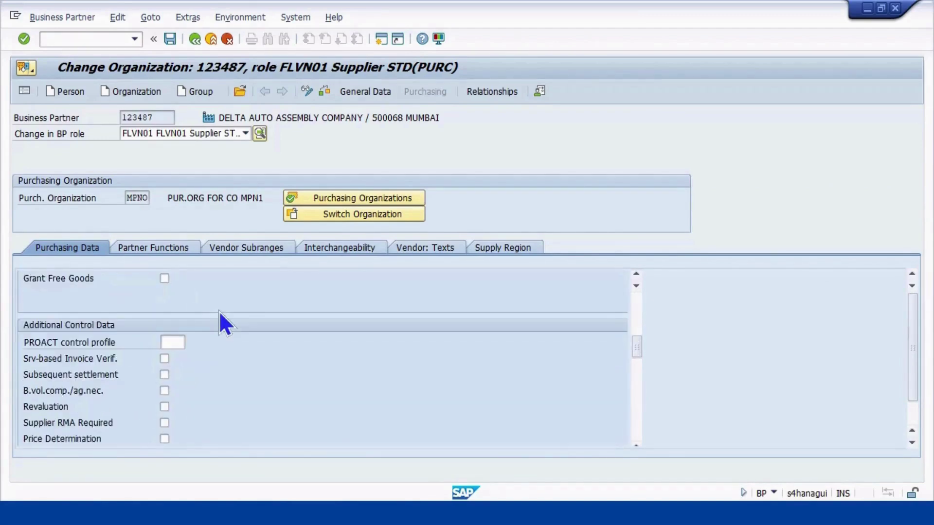
{"action": "scroll", "coordinate": [218, 311], "scroll_direction": "down", "scroll_amount": 6}
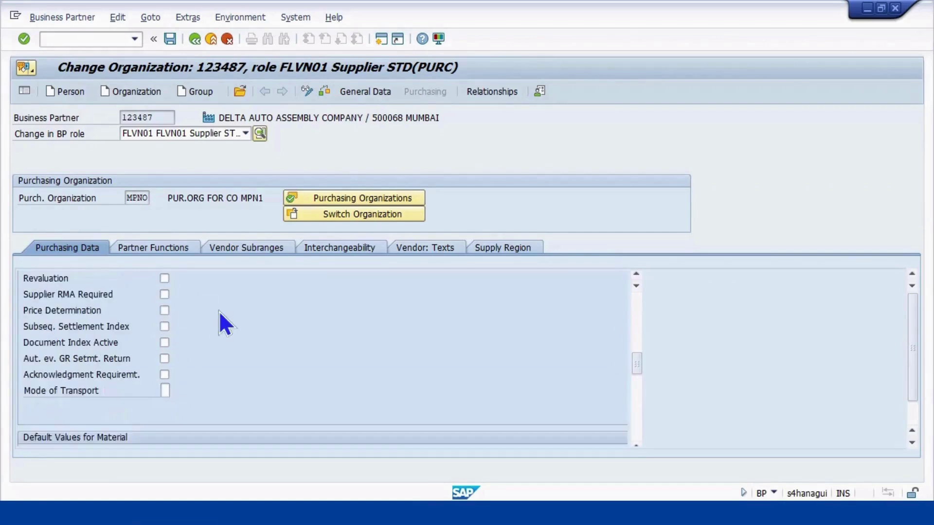
{"action": "scroll", "coordinate": [219, 310], "scroll_direction": "down", "scroll_amount": 4}
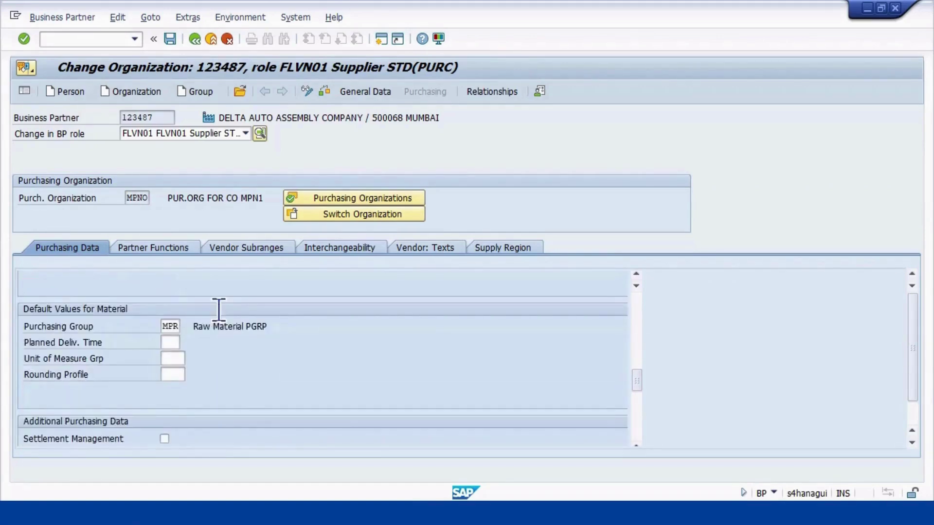
{"action": "scroll", "coordinate": [219, 311], "scroll_direction": "down", "scroll_amount": 4}
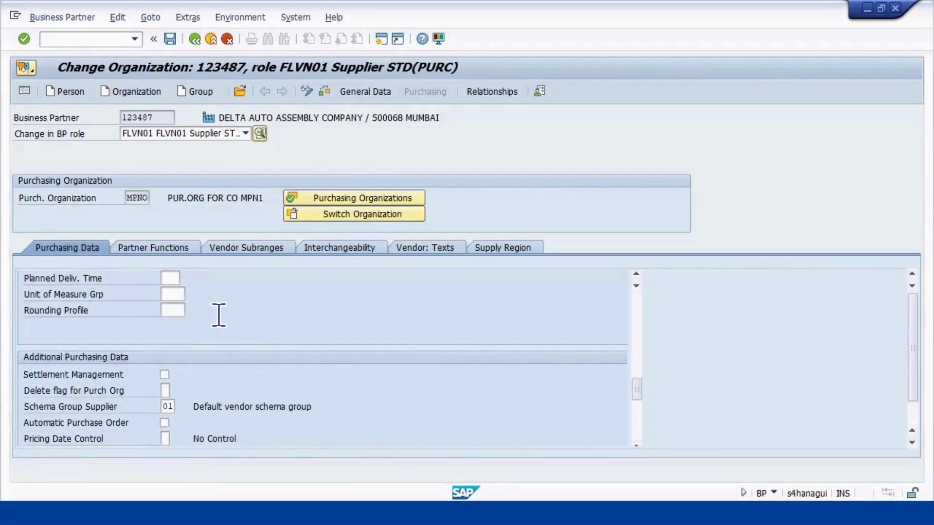
{"action": "left_click", "coordinate": [164, 423]}
{"action": "left_click", "coordinate": [170, 38]}
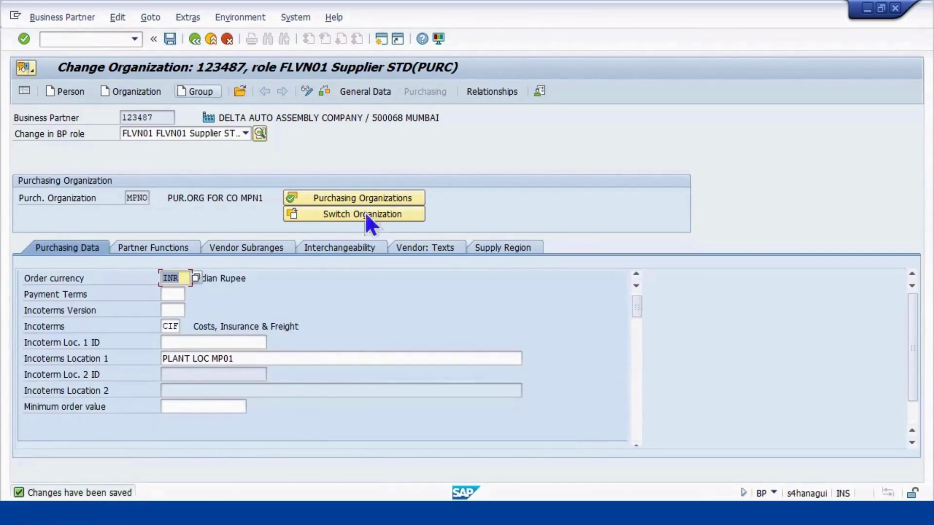
{"action": "left_click", "coordinate": [193, 39]}
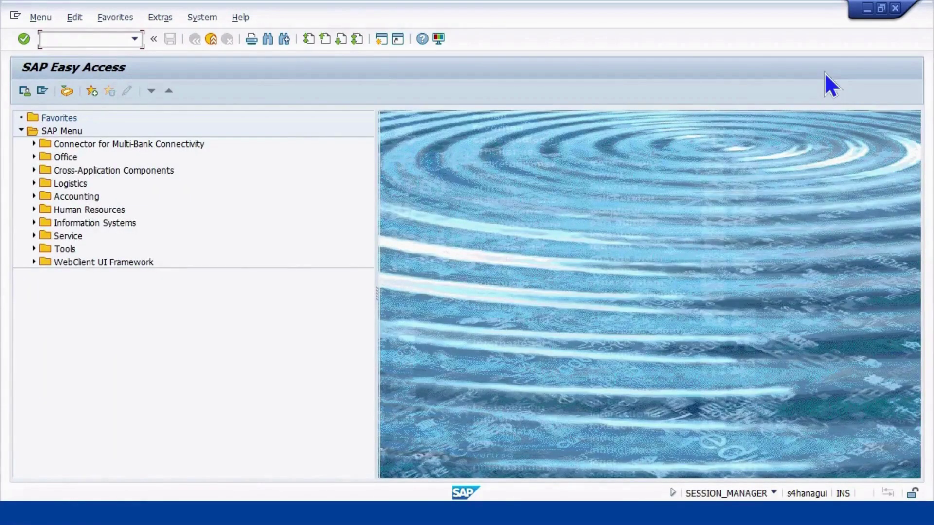
{"action": "key", "text": "alt+Tab"}
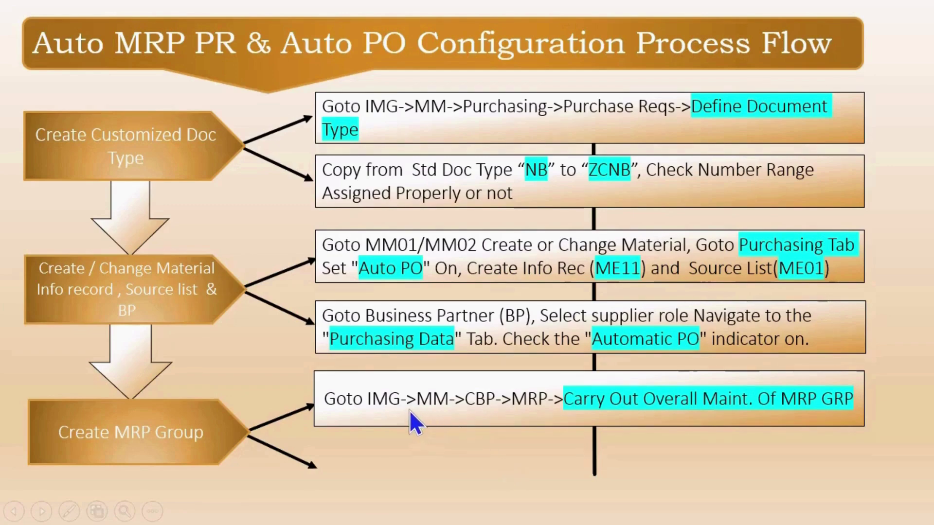
{"action": "left_click", "coordinate": [445, 410]}
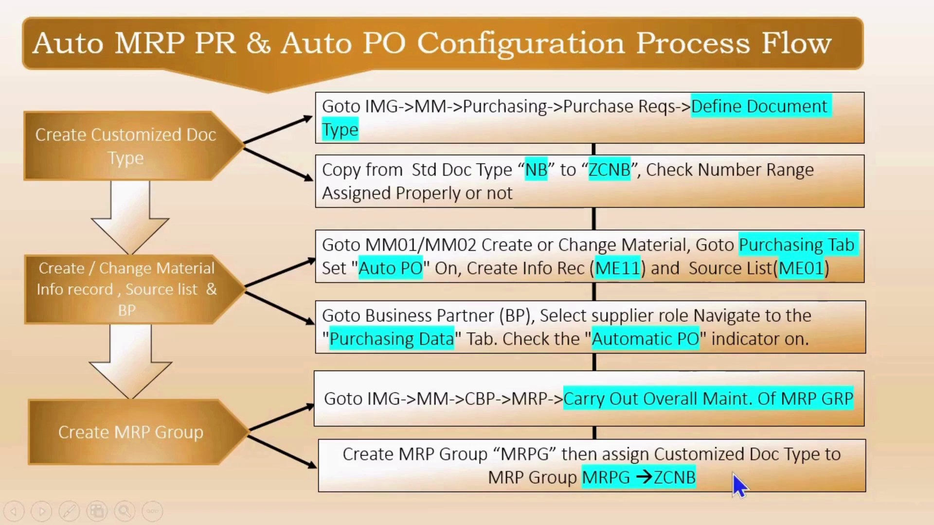
{"action": "key", "text": "alt+Tab"}
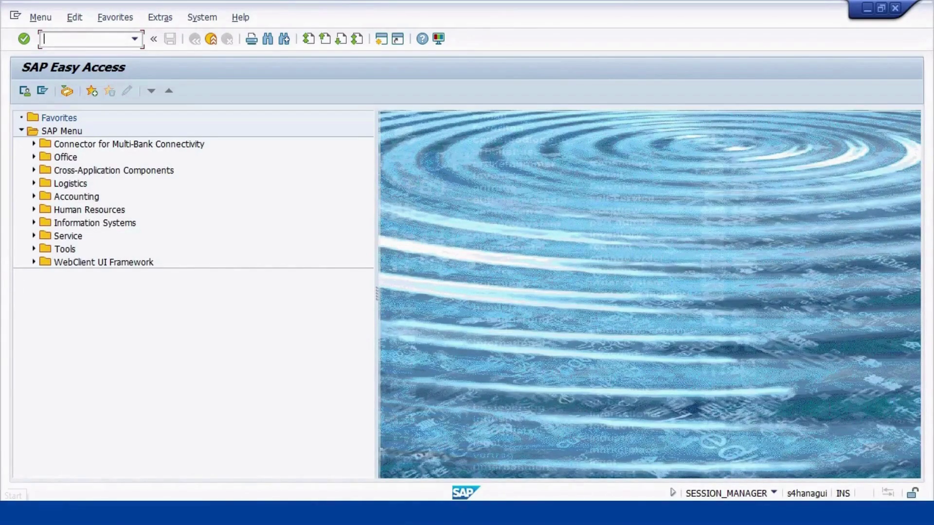
Via SPRO, go to Materials Management > Consumption-Based Planning > MRP Groups overall maintenance
{"action": "type", "text": "SPRO"}
{"action": "key", "text": "Return"}
{"action": "left_click", "coordinate": [74, 95]}
{"action": "scroll", "coordinate": [150, 333], "scroll_direction": "down", "scroll_amount": 1}
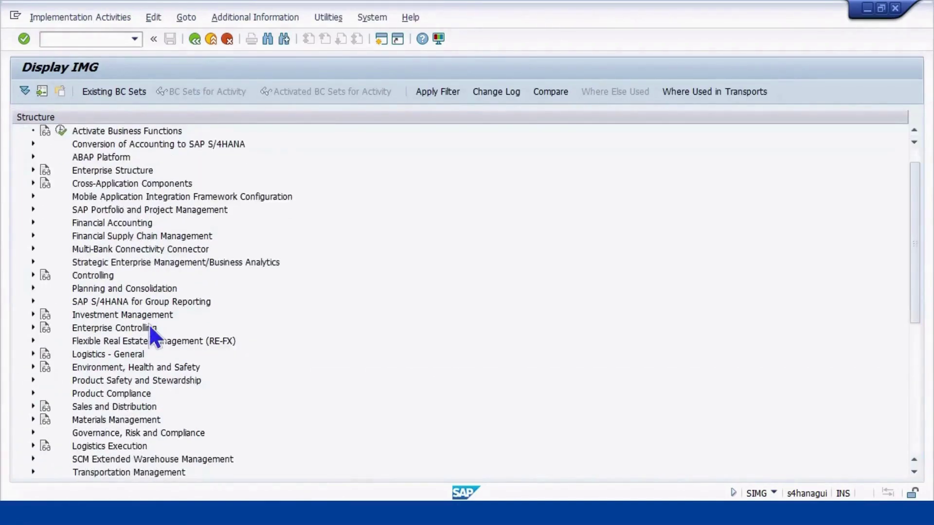
{"action": "scroll", "coordinate": [109, 394], "scroll_direction": "down", "scroll_amount": 1}
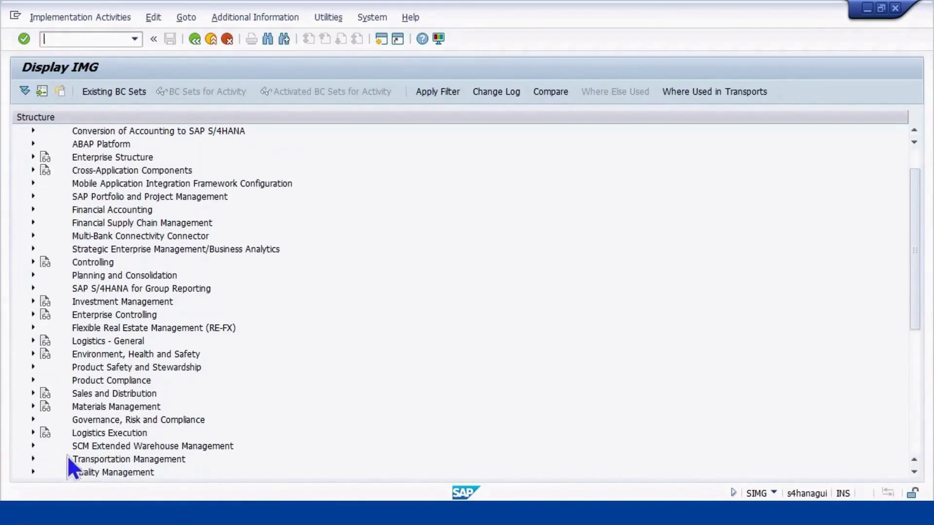
{"action": "left_click", "coordinate": [32, 406]}
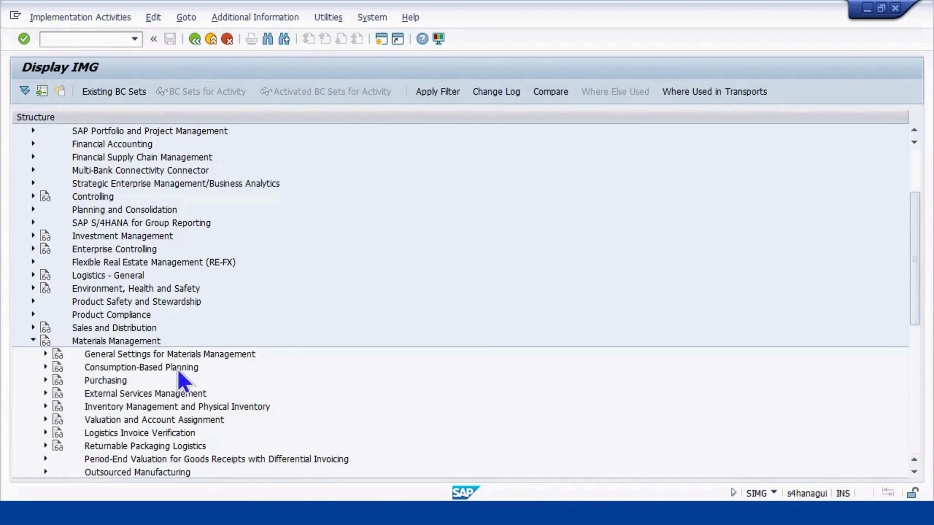
{"action": "left_click", "coordinate": [45, 366]}
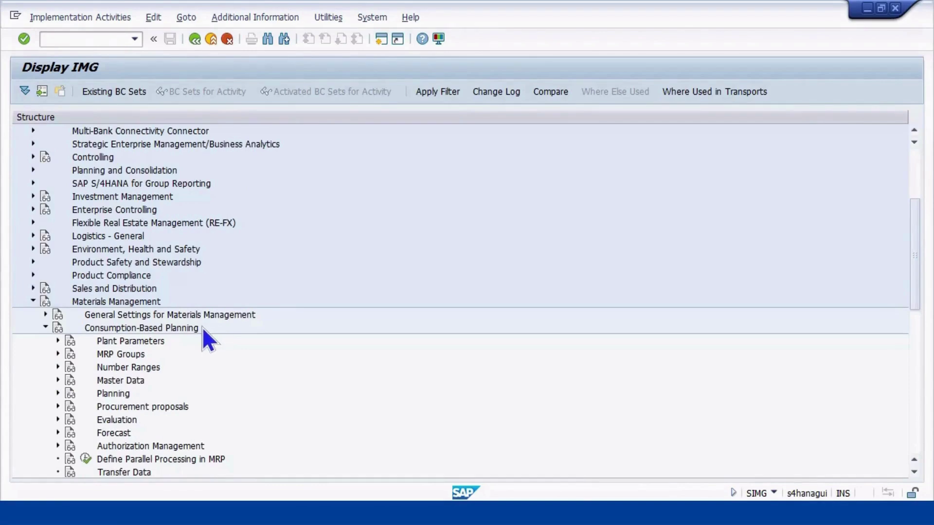
{"action": "scroll", "coordinate": [153, 361], "scroll_direction": "down", "scroll_amount": 1}
{"action": "scroll", "coordinate": [22, 359], "scroll_direction": "down", "scroll_amount": 1}
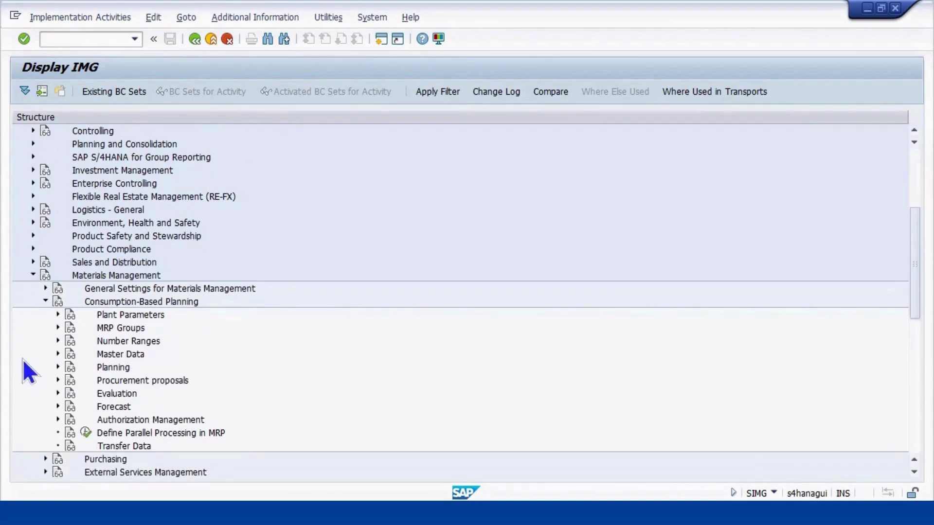
{"action": "left_click", "coordinate": [58, 328]}
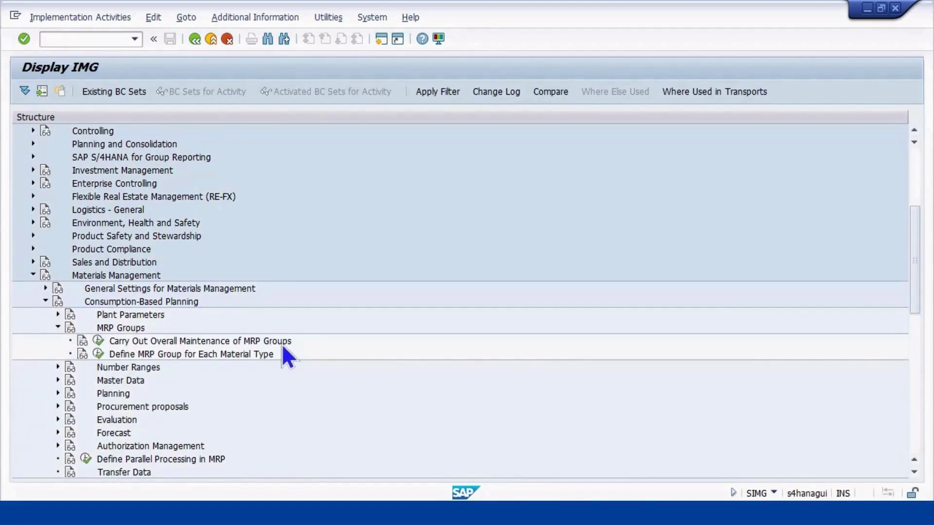
{"action": "left_click", "coordinate": [96, 344]}
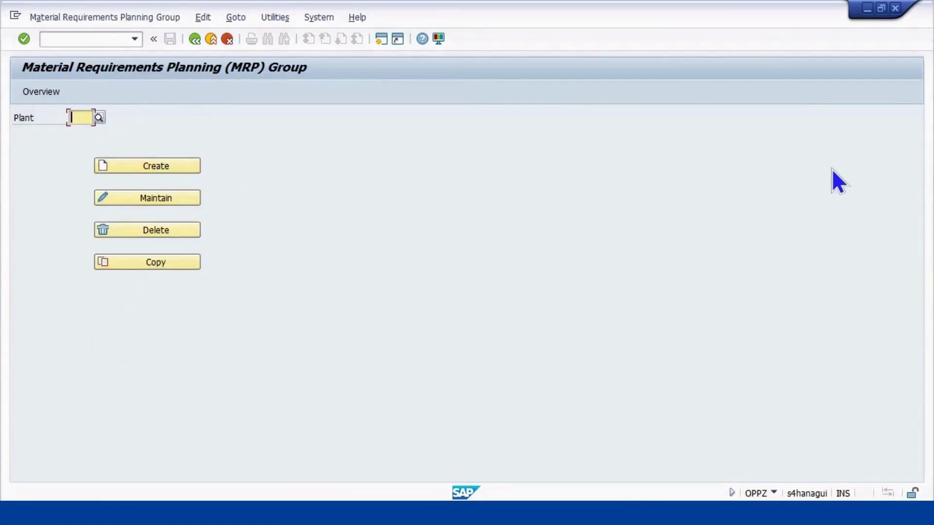
Select plant MP01 and start a new MRP group
{"action": "type", "text": "MP01"}
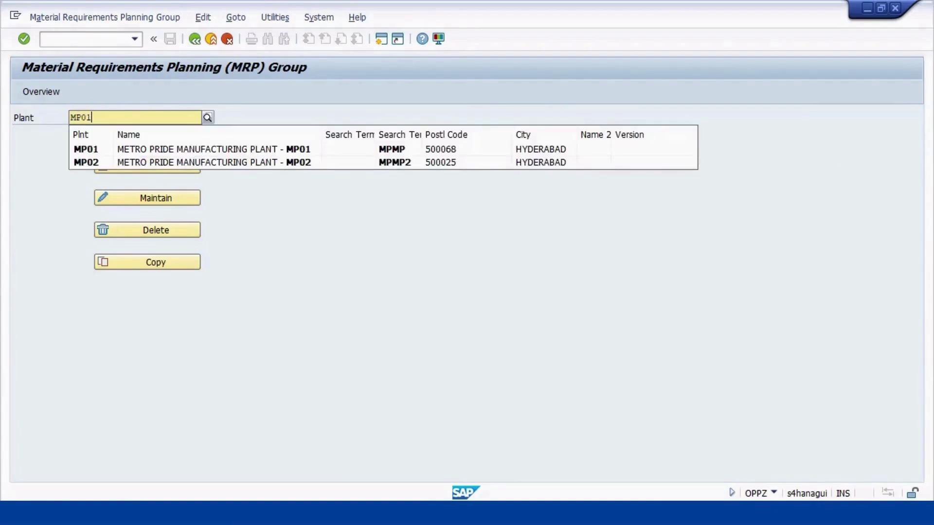
{"action": "left_click", "coordinate": [125, 151]}
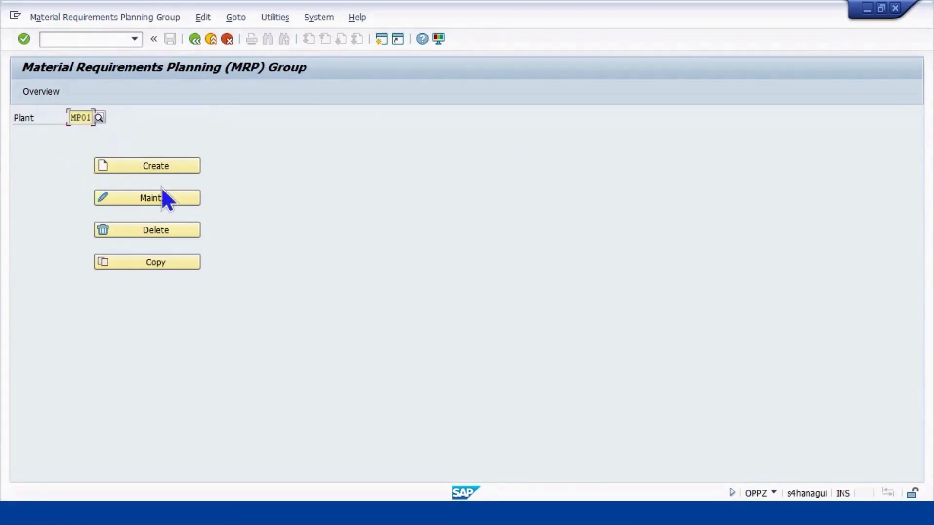
{"action": "left_click", "coordinate": [162, 166]}
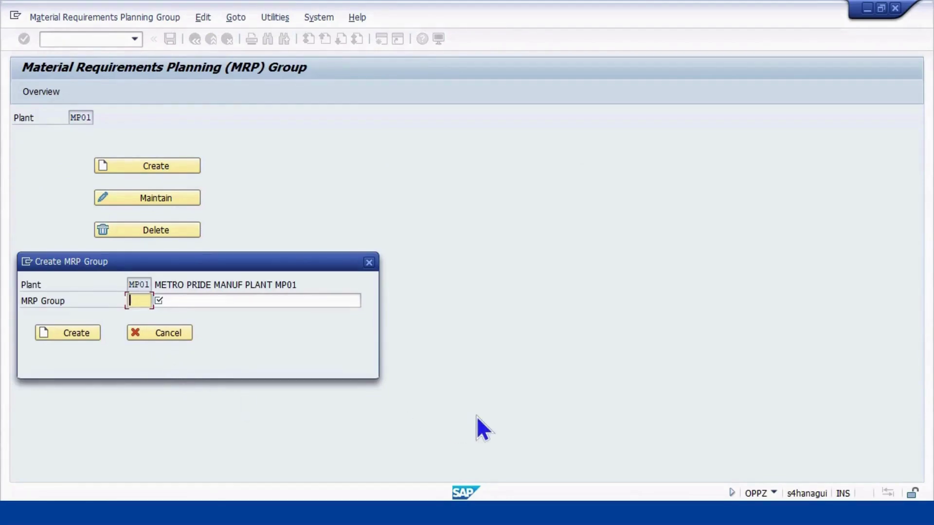
Enter MRP group MRPG with description 'MATERIAL PLANNIG GRP01 - PPD'
{"action": "type", "text": "MRPG"}
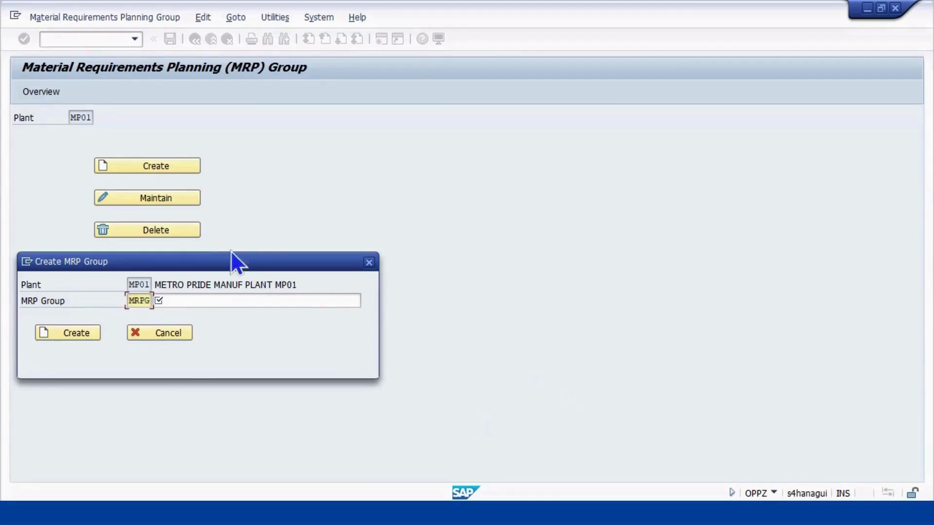
{"action": "left_click", "coordinate": [195, 301]}
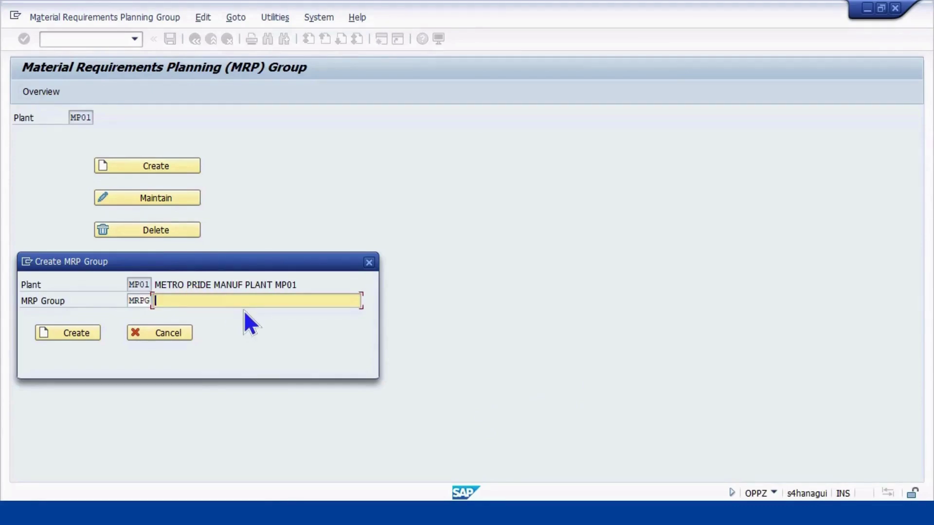
{"action": "type", "text": "MATERIAL PLANNIG G"}
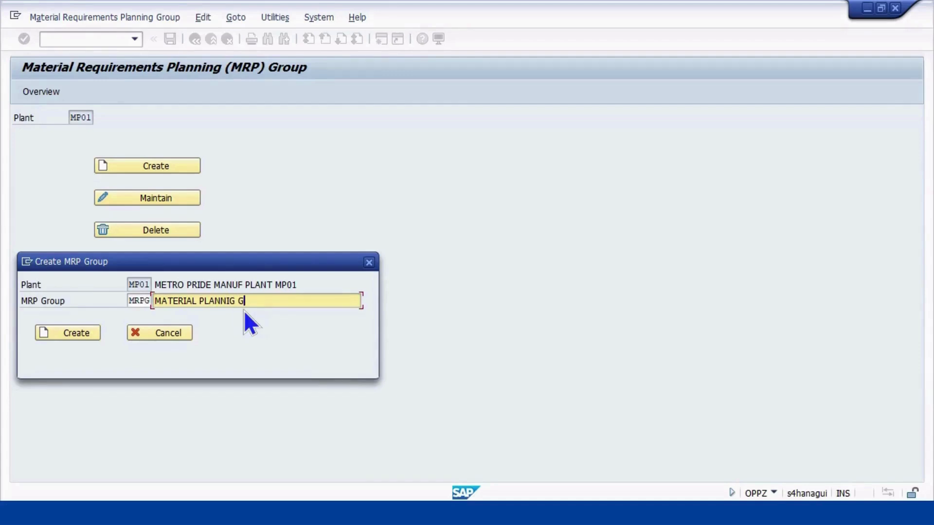
{"action": "type", "text": "RP - PPD"}
{"action": "left_click", "coordinate": [255, 301]}
{"action": "type", "text": "01"}
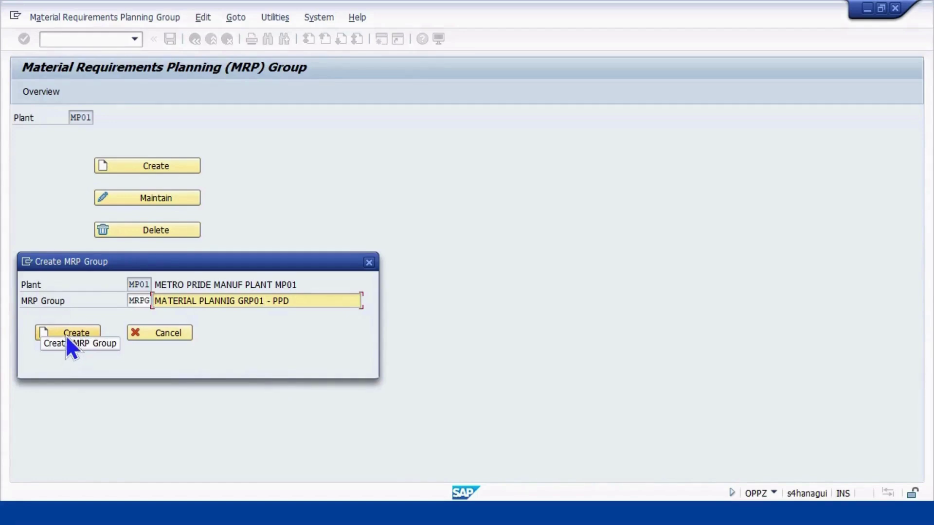
Create the MRP group, accepting the customizing request
{"action": "left_click", "coordinate": [73, 334]}
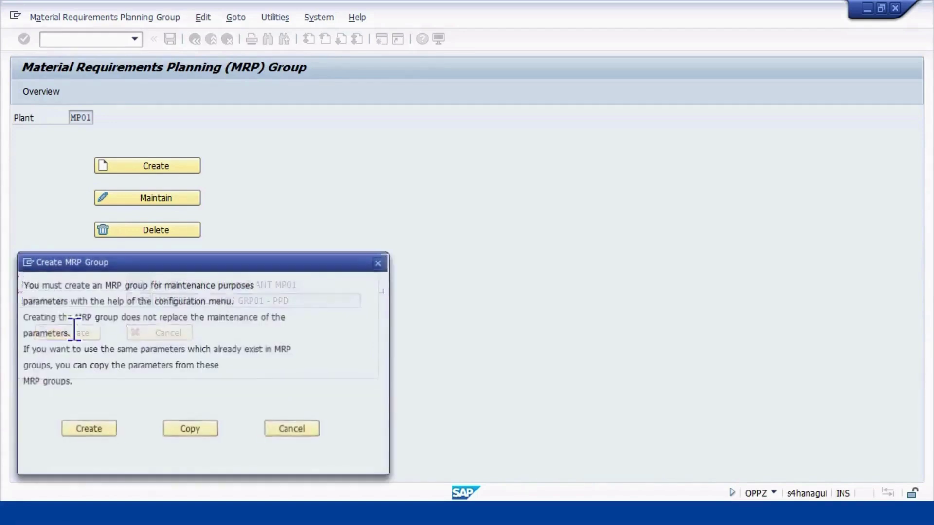
{"action": "left_click", "coordinate": [97, 430]}
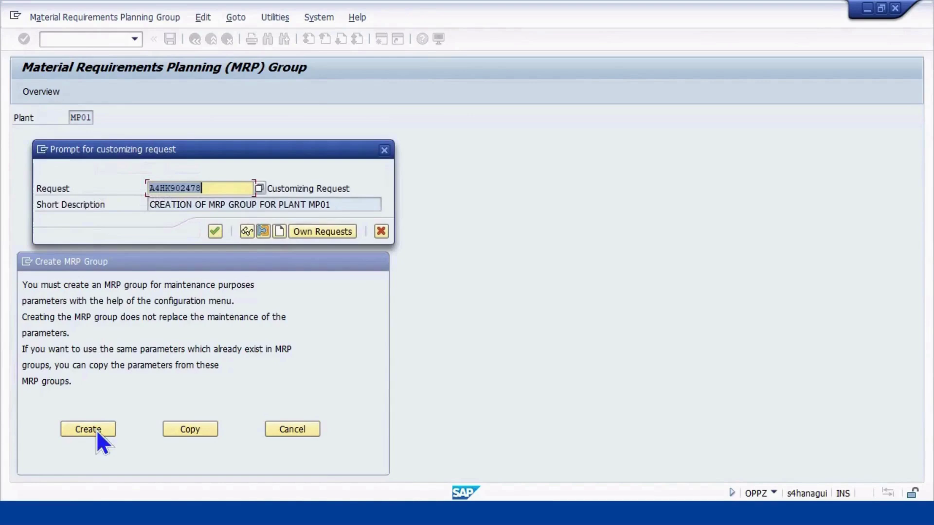
{"action": "left_click", "coordinate": [219, 228]}
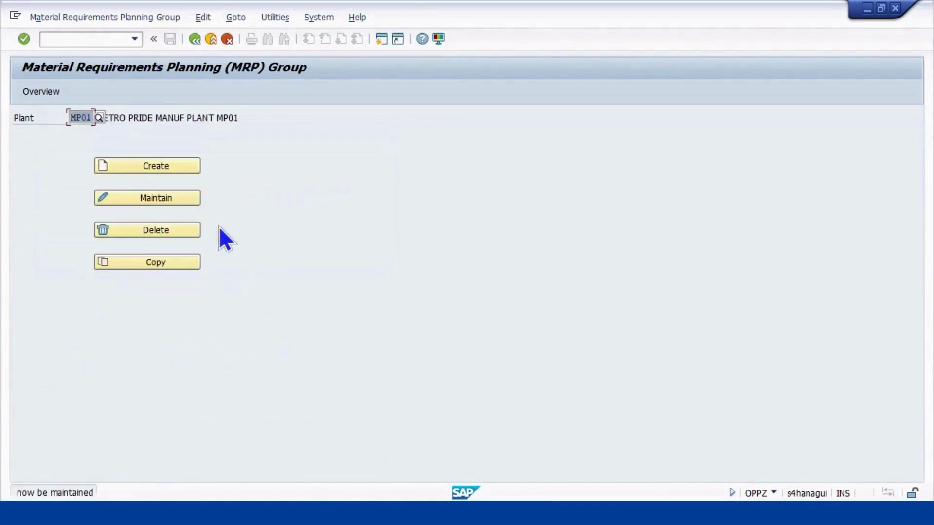
{"action": "left_click", "coordinate": [182, 197]}
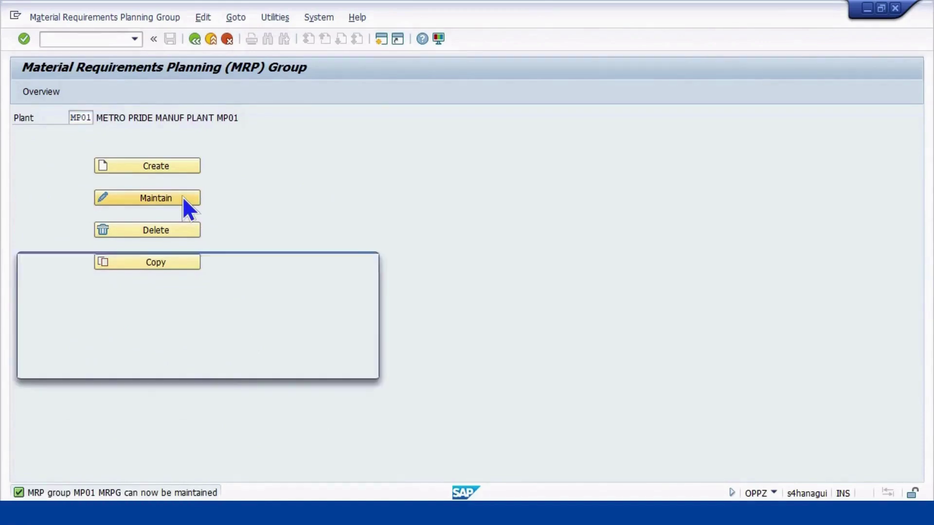
Set document type ZCNB under Scheduling/Document Type for MRPG and save it to the customizing request
{"action": "left_click", "coordinate": [103, 327]}
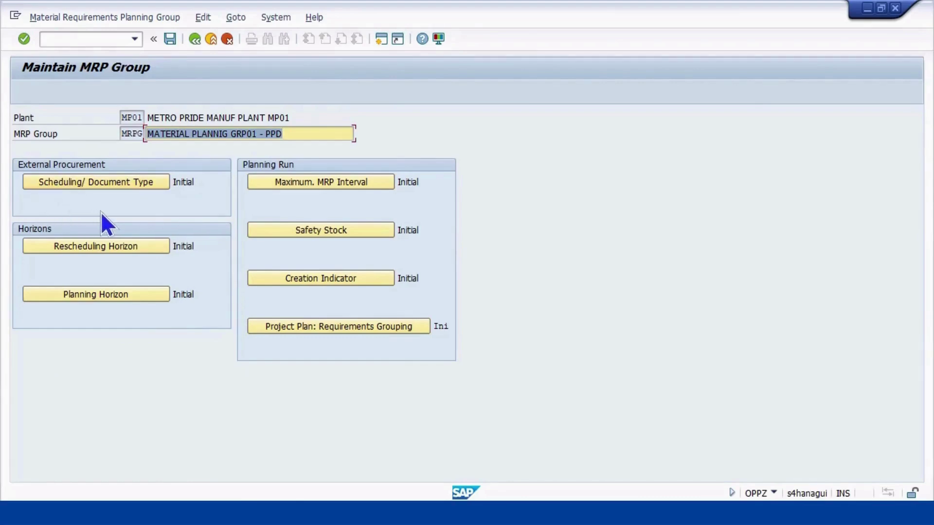
{"action": "left_click", "coordinate": [102, 182]}
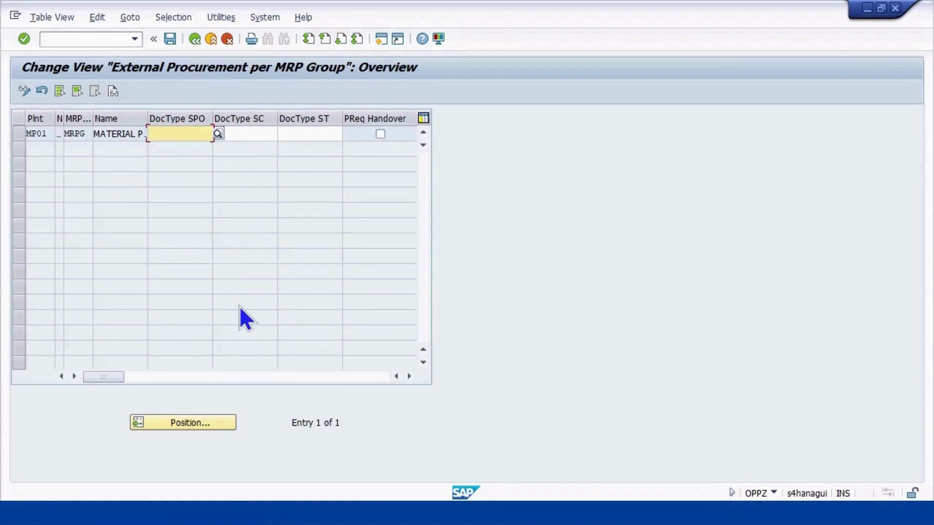
{"action": "type", "text": "Z"}
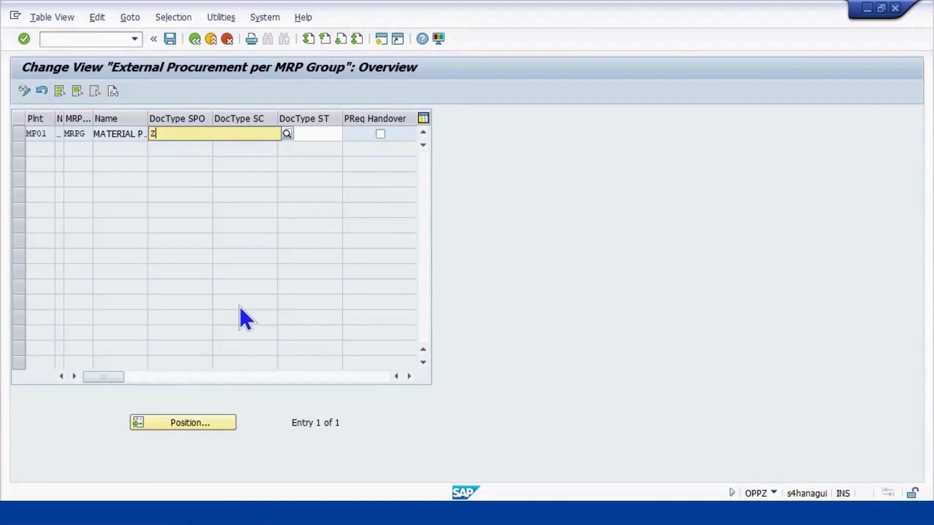
{"action": "type", "text": "C"}
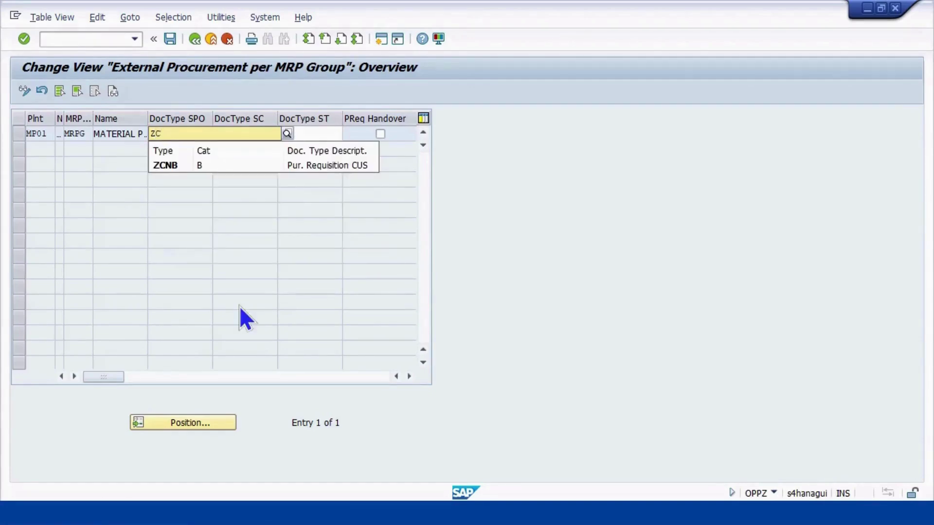
{"action": "type", "text": "NB"}
{"action": "left_click", "coordinate": [174, 166]}
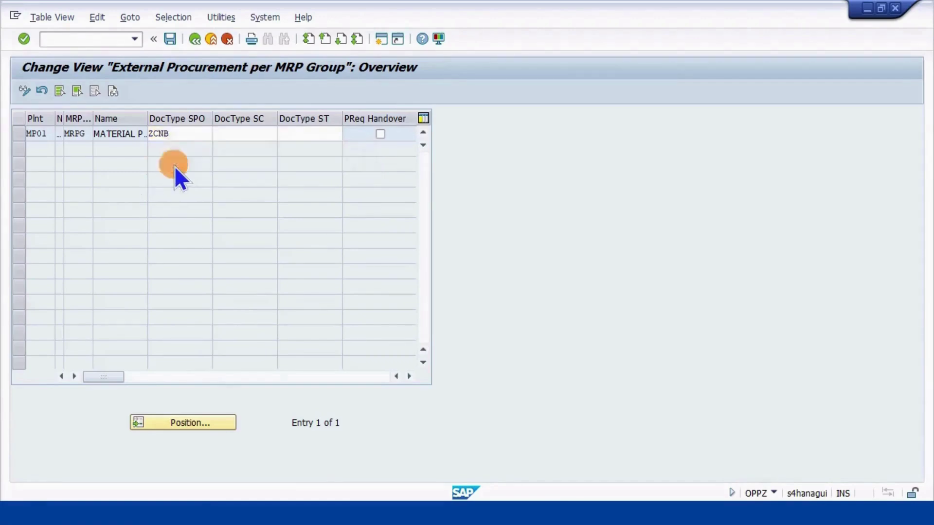
{"action": "key", "text": "Return"}
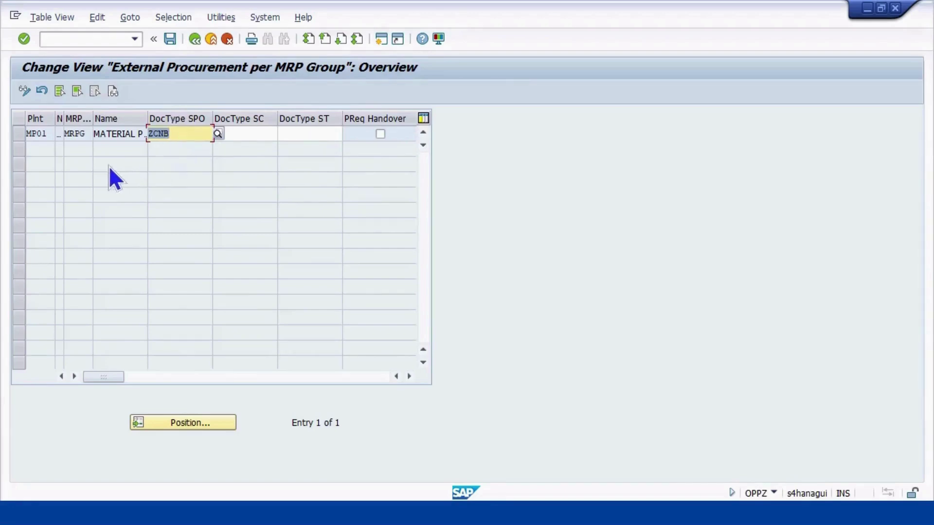
{"action": "left_click", "coordinate": [170, 39]}
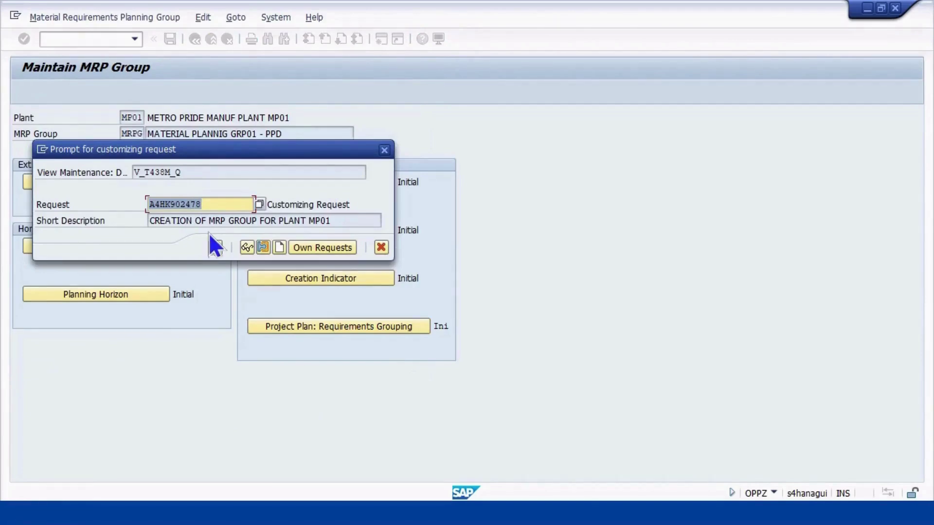
{"action": "left_click", "coordinate": [215, 247]}
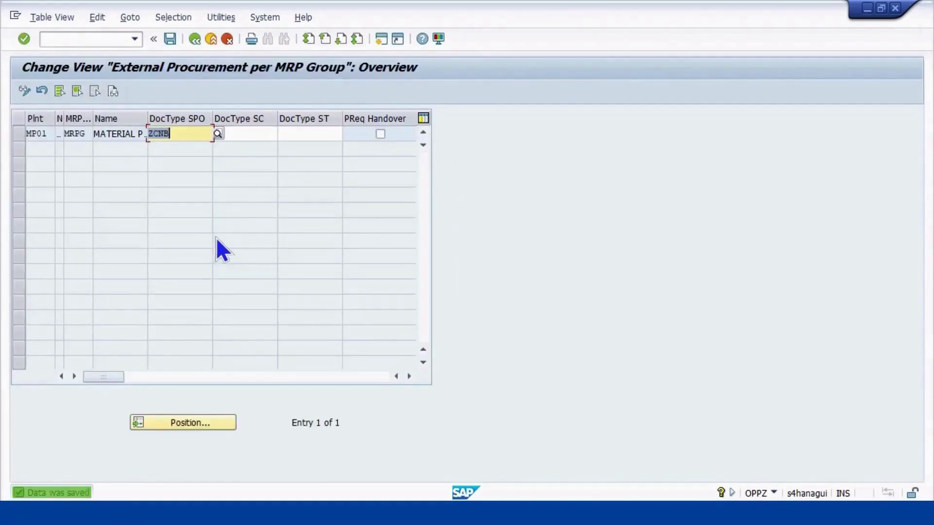
Back out to the MRP group overview and switch to the PowerPoint slideshow
{"action": "left_click", "coordinate": [194, 41]}
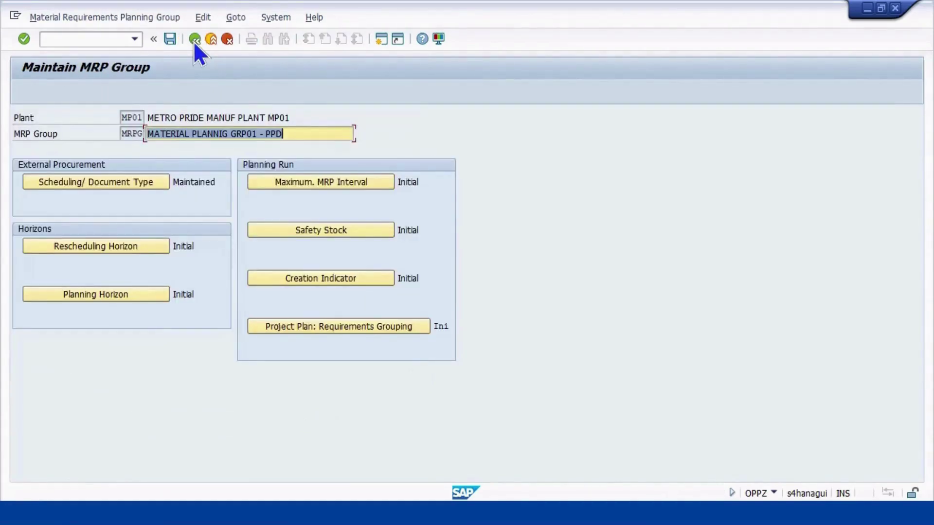
{"action": "left_click", "coordinate": [194, 41]}
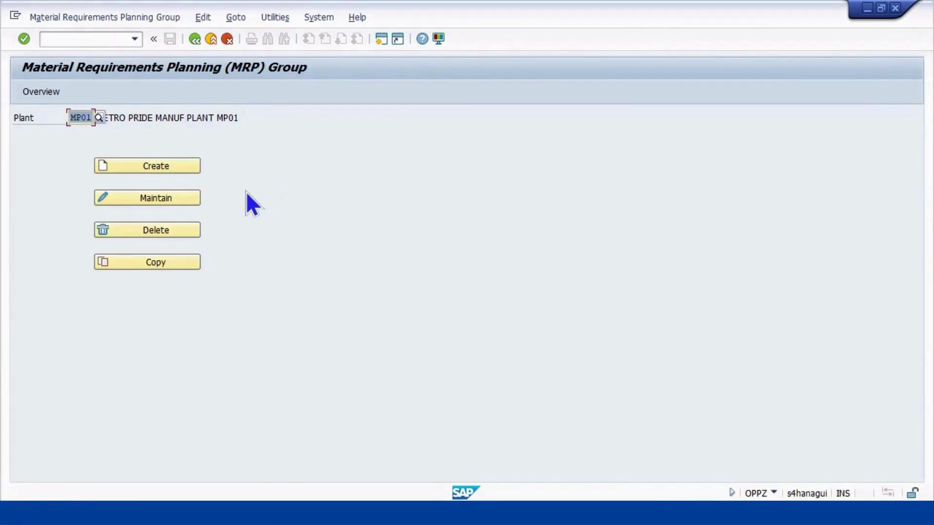
{"action": "key", "text": "alt+Tab"}
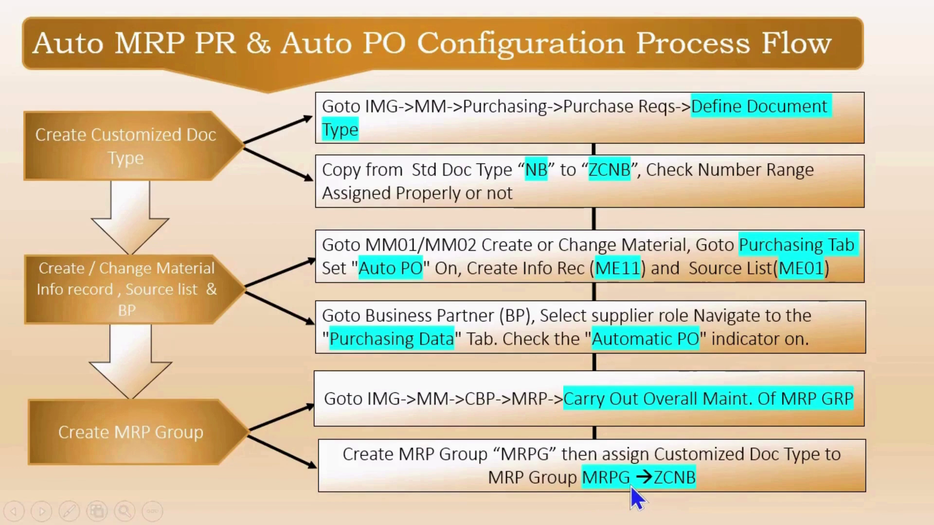
Advance the slides to the MRP controller MP1 and material MRP settings steps, then return to SAP
{"action": "key", "text": "Right"}
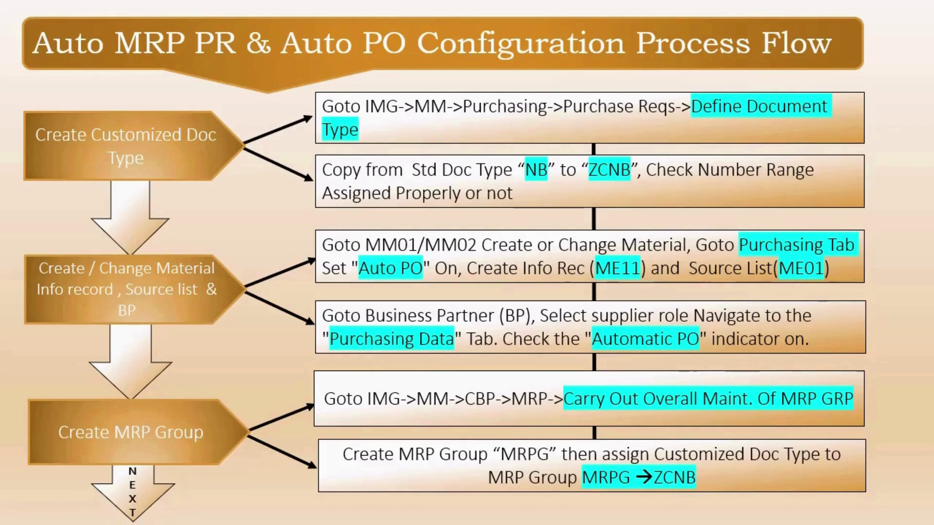
{"action": "key", "text": "Right"}
{"action": "key", "text": "Right"}
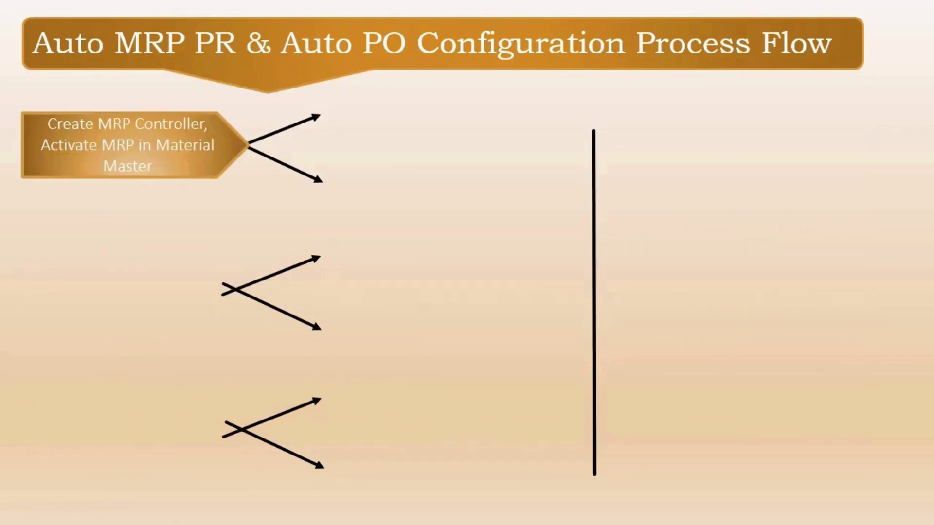
{"action": "left_click", "coordinate": [185, 129]}
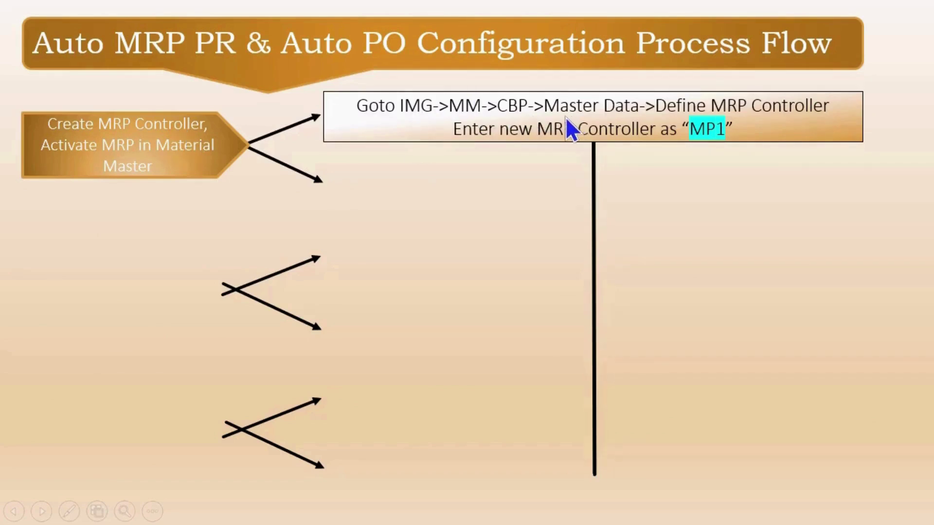
{"action": "left_click", "coordinate": [700, 152]}
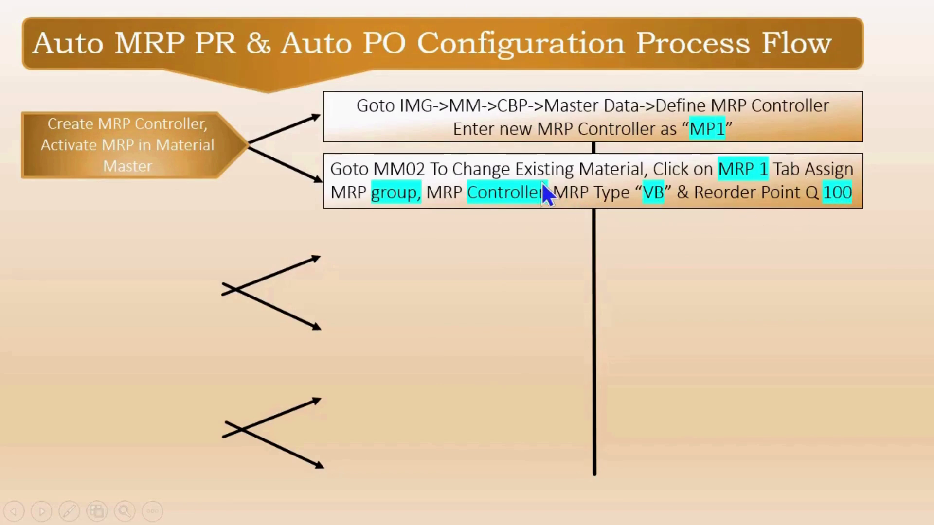
{"action": "key", "text": "alt+Tab"}
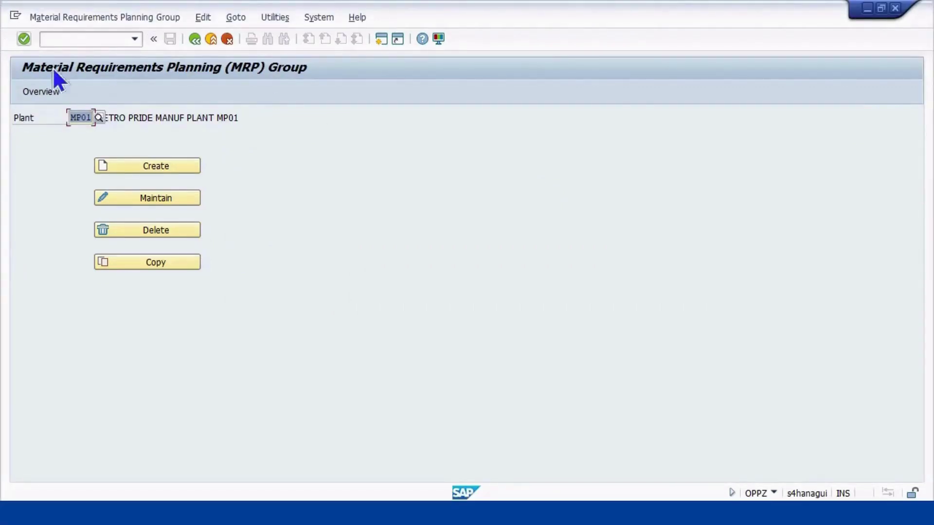
Return to the IMG tree and run Define MRP Controllers under Consumption-Based Planning > Master Data
{"action": "left_click", "coordinate": [99, 40]}
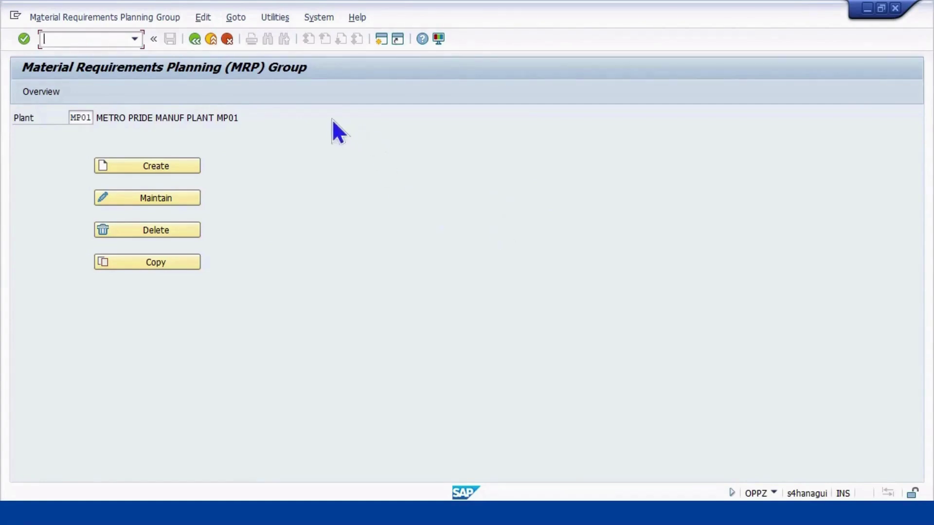
{"action": "left_click", "coordinate": [190, 41]}
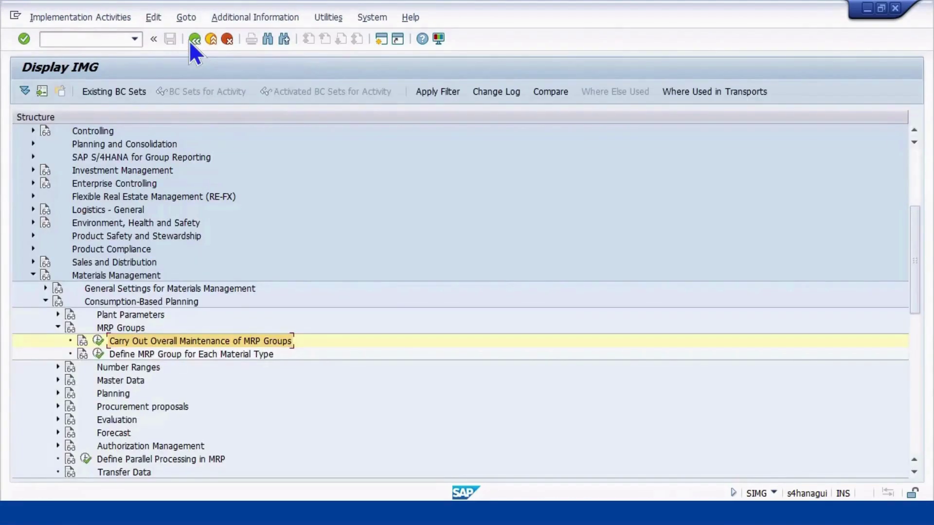
{"action": "scroll", "coordinate": [232, 326], "scroll_direction": "down", "scroll_amount": 4}
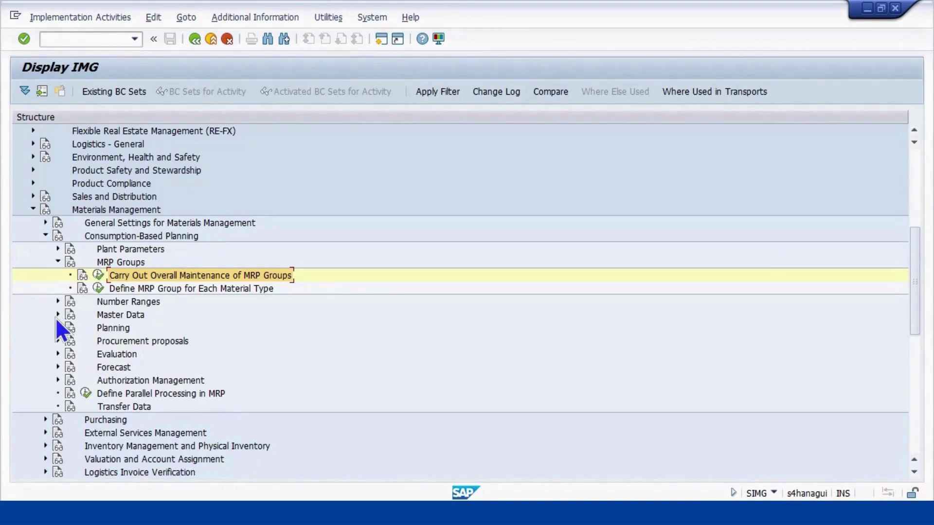
{"action": "left_click", "coordinate": [57, 315]}
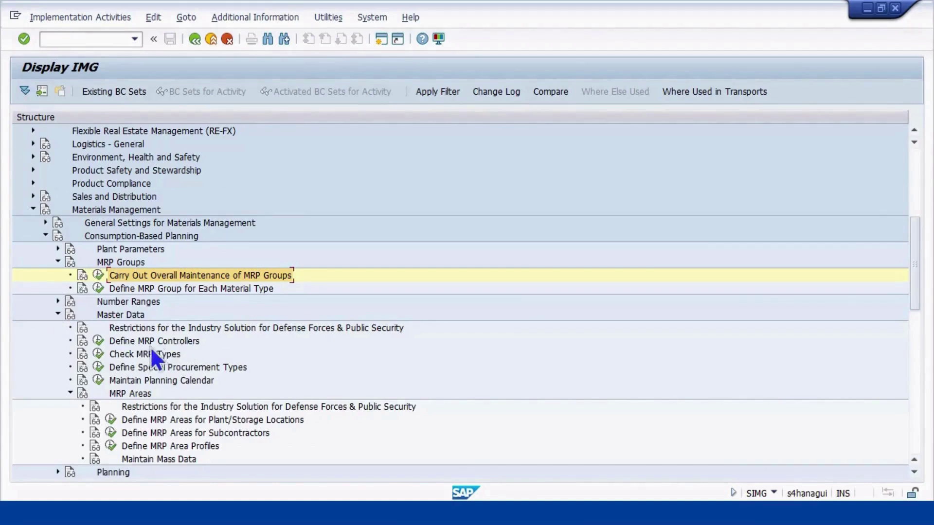
{"action": "left_click", "coordinate": [99, 341]}
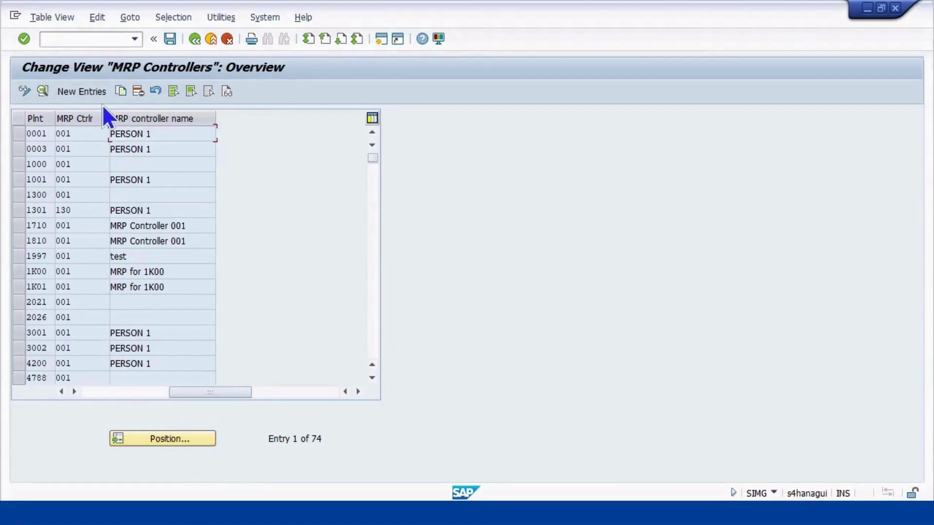
Create a new entry for plant MP01, controller MP1, described as MRP PLANNER 01 PPD
{"action": "left_click", "coordinate": [89, 91]}
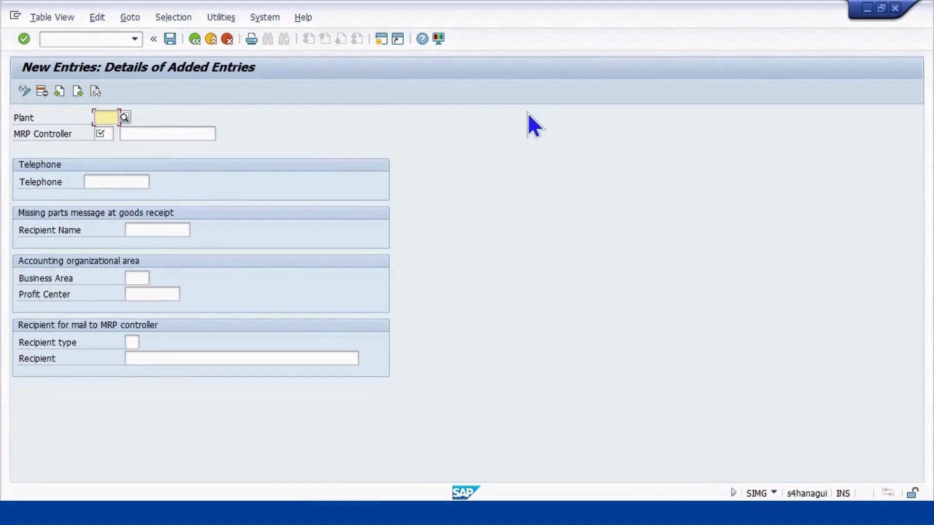
{"action": "type", "text": "MP01"}
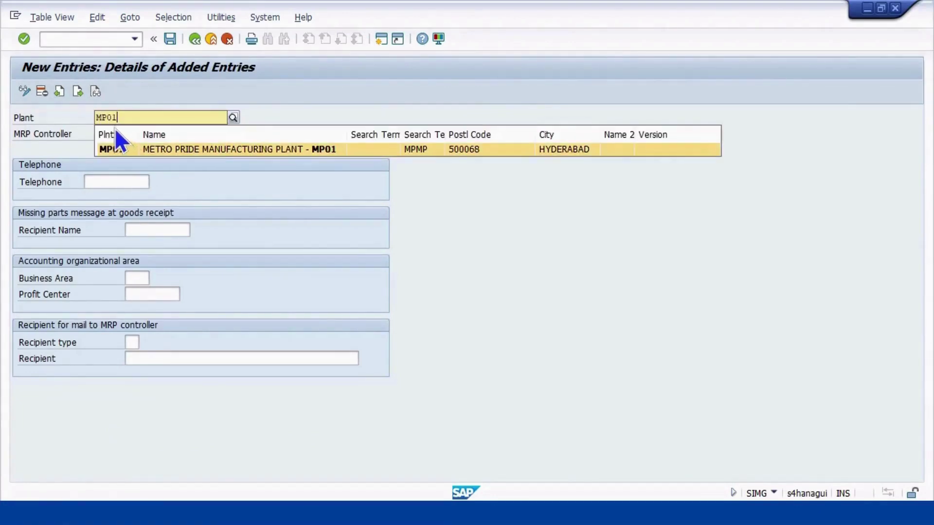
{"action": "left_click", "coordinate": [112, 146]}
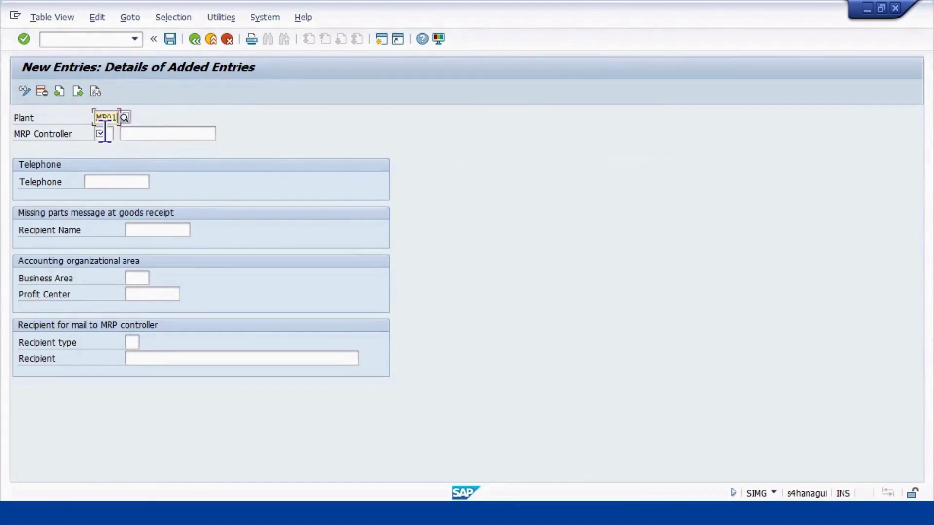
{"action": "type", "text": "MP1"}
{"action": "left_click", "coordinate": [199, 134]}
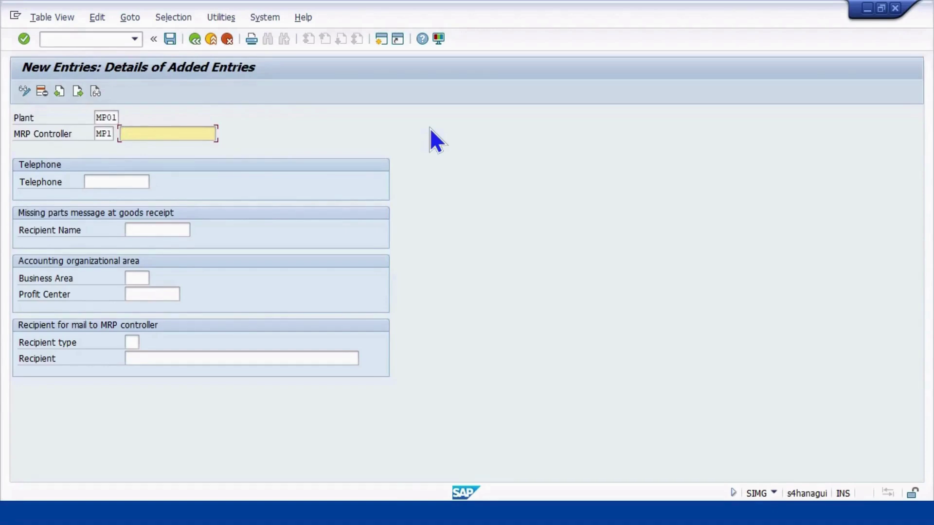
{"action": "type", "text": "MP"}
{"action": "key", "text": "BackSpace"}
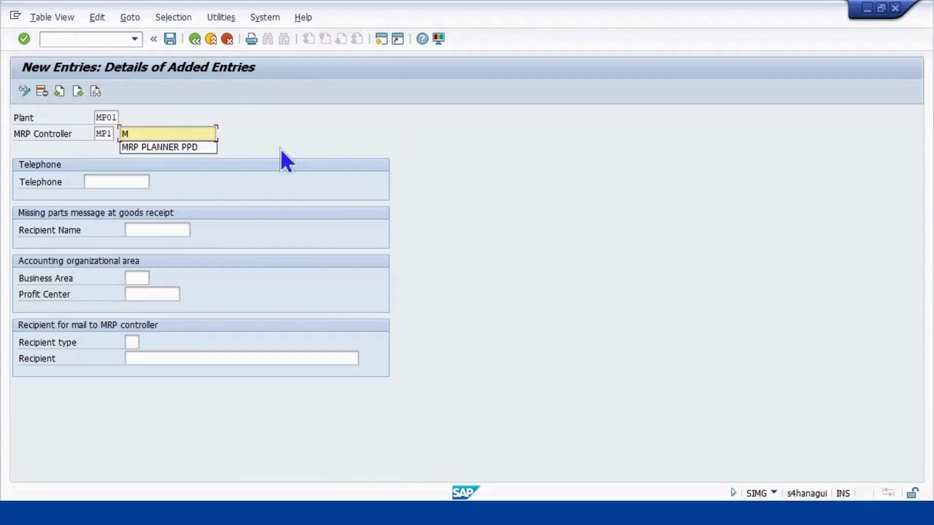
{"action": "left_click", "coordinate": [200, 147]}
{"action": "left_click", "coordinate": [182, 134]}
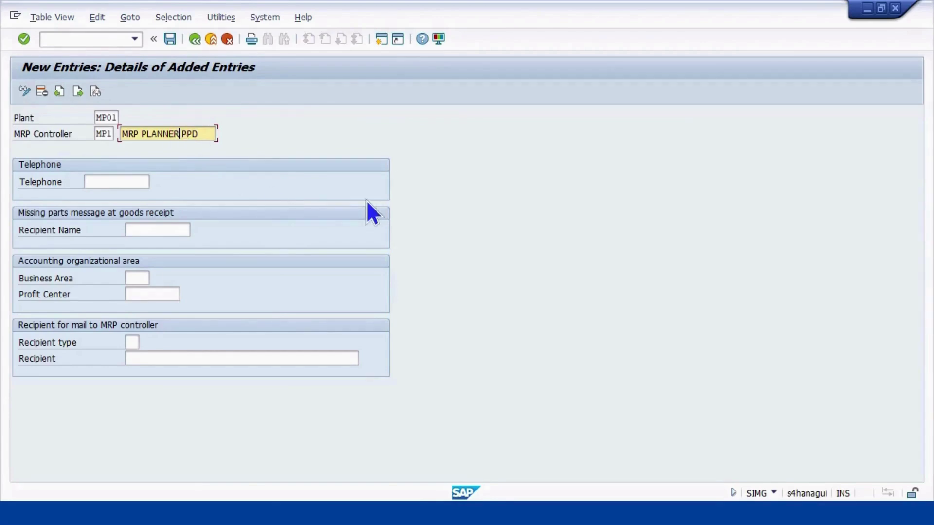
{"action": "type", "text": "01"}
{"action": "left_click", "coordinate": [132, 175]}
Enter the controller's telephone number and business area MPHY
{"action": "left_click", "coordinate": [122, 180]}
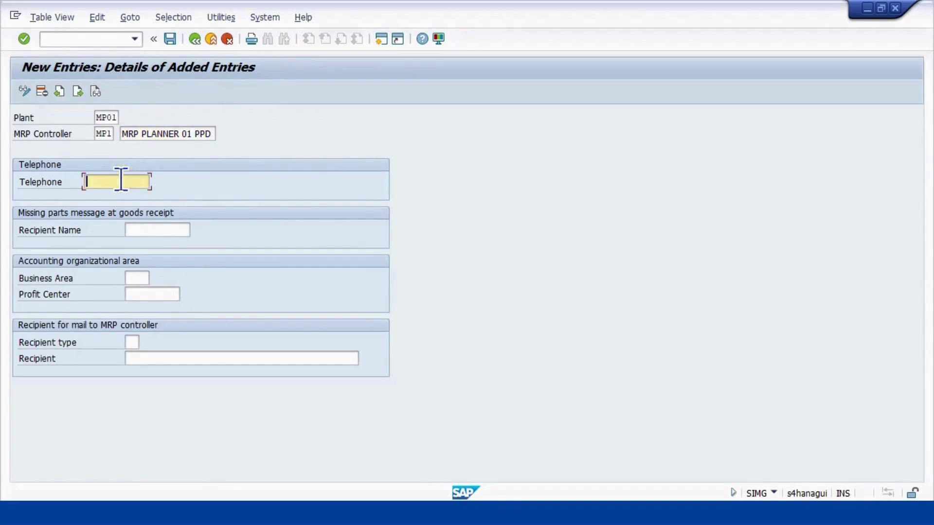
{"action": "left_click", "coordinate": [157, 232]}
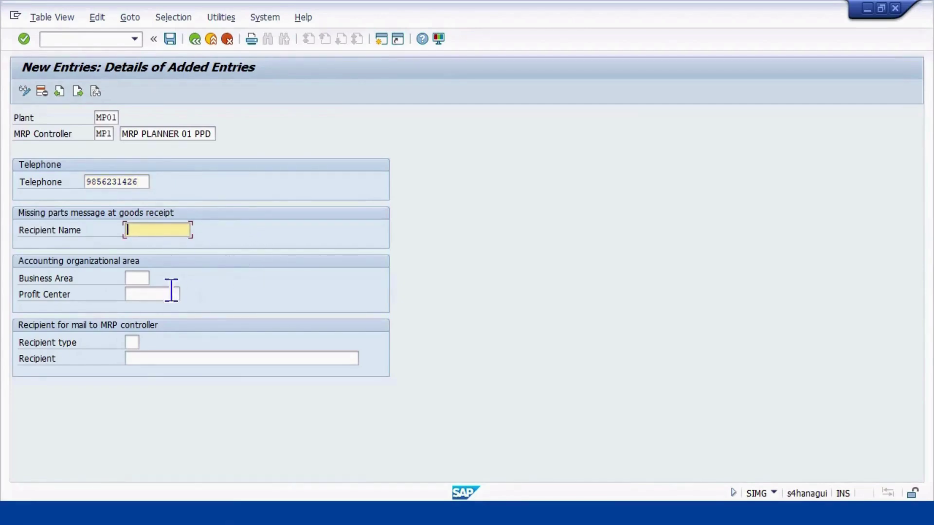
{"action": "left_click", "coordinate": [136, 280]}
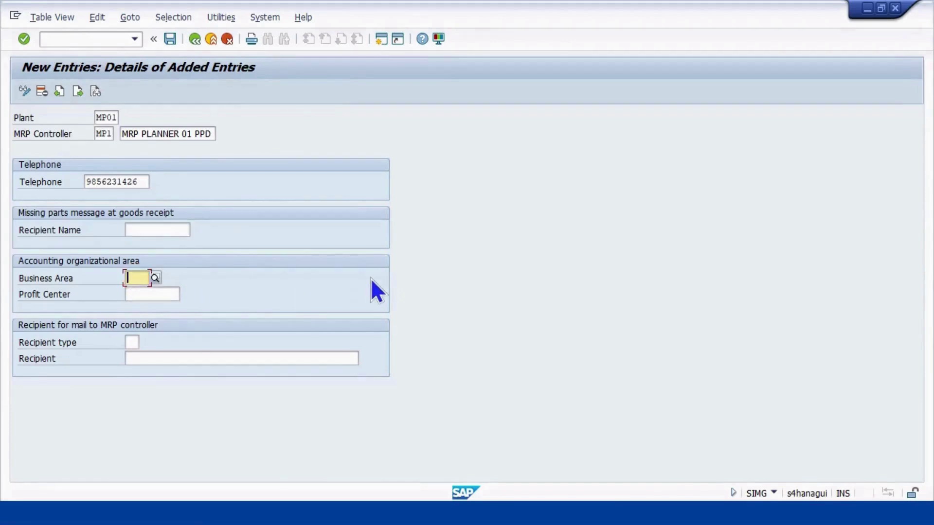
{"action": "type", "text": "MP"}
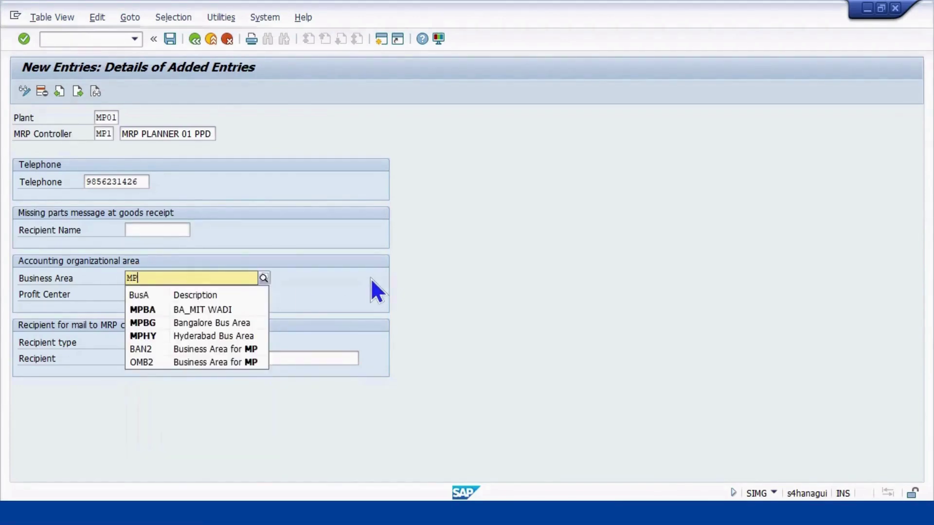
{"action": "type", "text": "HY"}
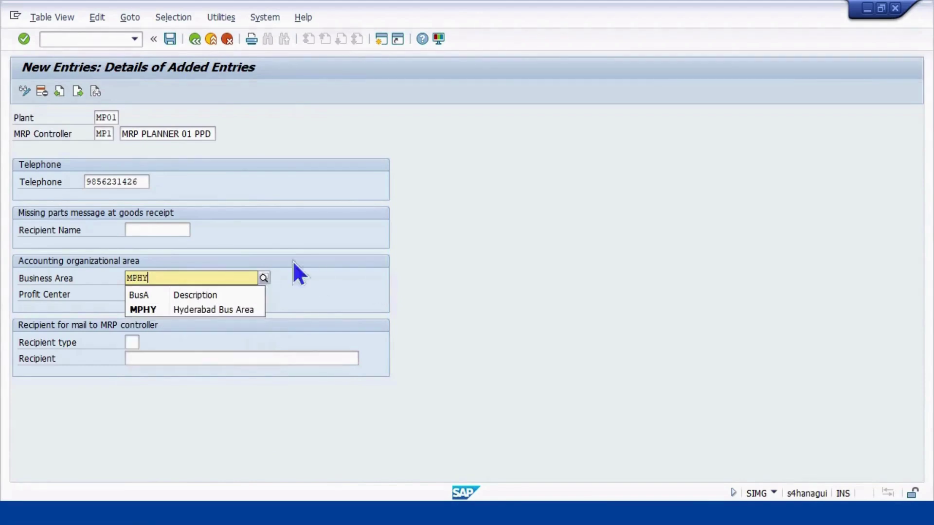
{"action": "left_click", "coordinate": [192, 310]}
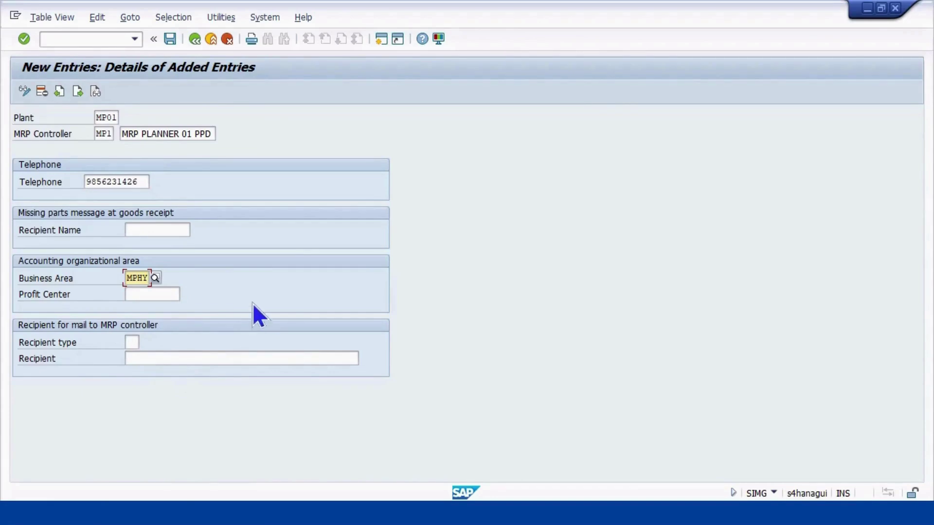
Set recipient type Work Center with recipient PLANNER01 - PPD
{"action": "left_click", "coordinate": [131, 342]}
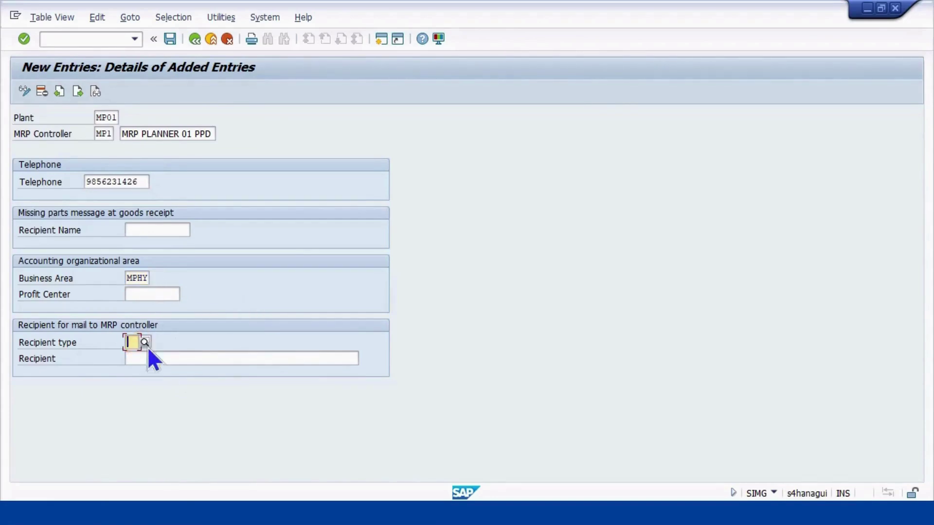
{"action": "left_click", "coordinate": [161, 359]}
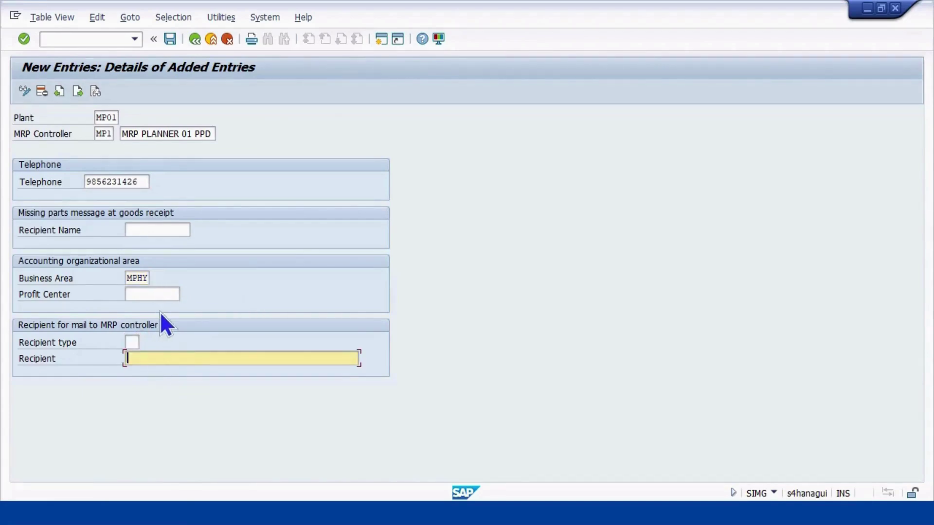
{"action": "left_click", "coordinate": [132, 342]}
{"action": "left_click", "coordinate": [133, 340]}
{"action": "left_click", "coordinate": [147, 342]}
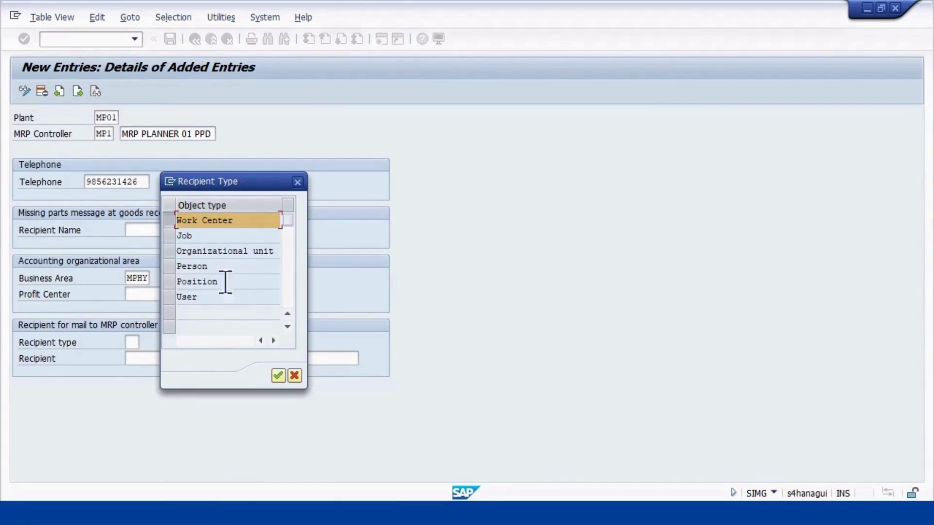
{"action": "left_click", "coordinate": [215, 293]}
{"action": "left_click", "coordinate": [273, 376]}
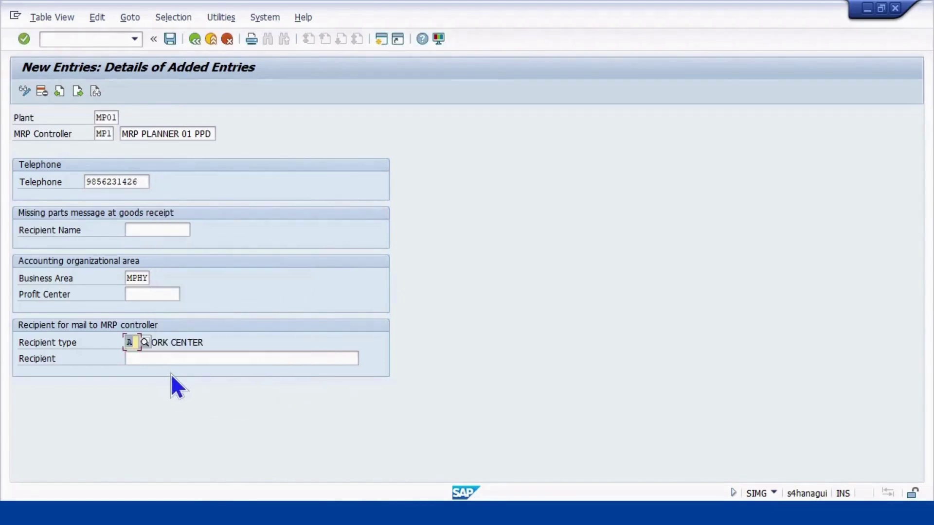
{"action": "left_click", "coordinate": [173, 359]}
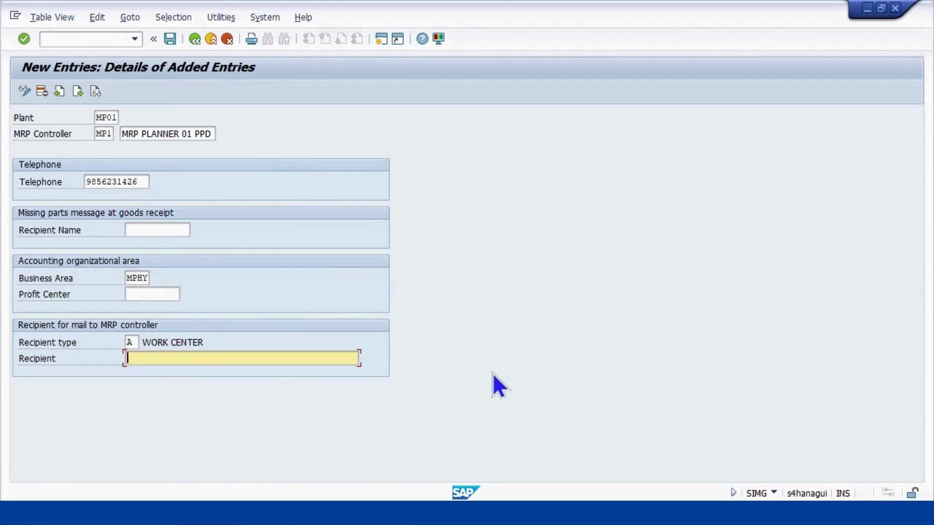
{"action": "type", "text": "PLANNER"}
{"action": "type", "text": " - PPD"}
{"action": "key", "text": "Left"}
{"action": "key", "text": "Left"}
{"action": "key", "text": "Left"}
{"action": "key", "text": "Left"}
{"action": "key", "text": "Left"}
{"action": "key", "text": "Left"}
{"action": "type", "text": "01"}
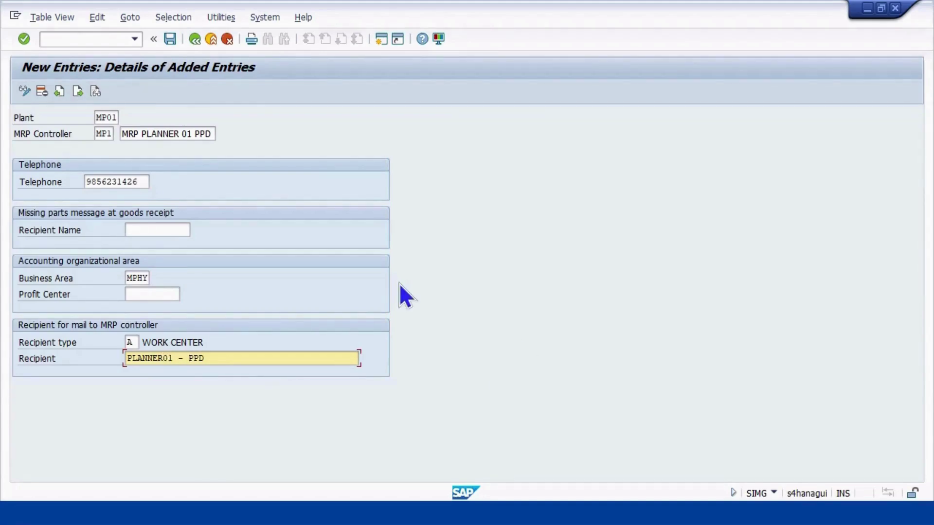
Search the profit center list for 'PC' and enter PC_EL_FW as the profit center
{"action": "left_click", "coordinate": [140, 294]}
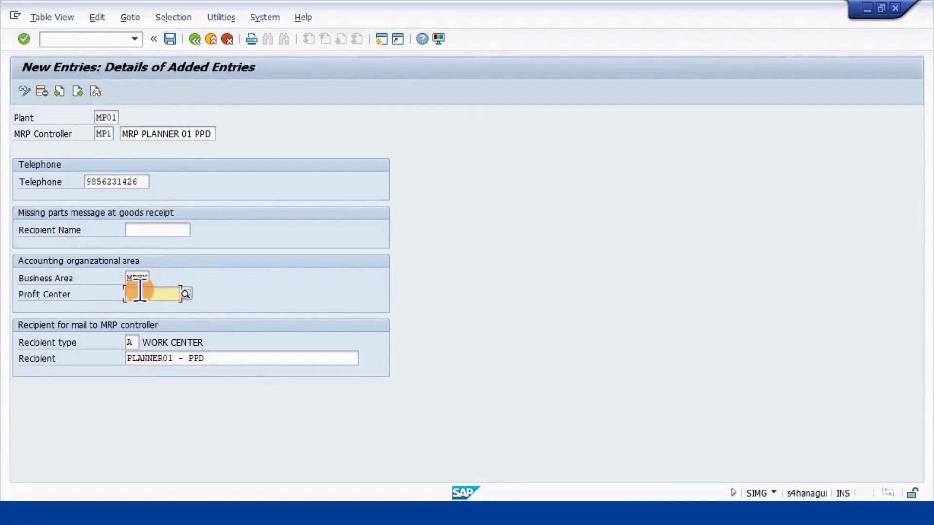
{"action": "key", "text": "Return"}
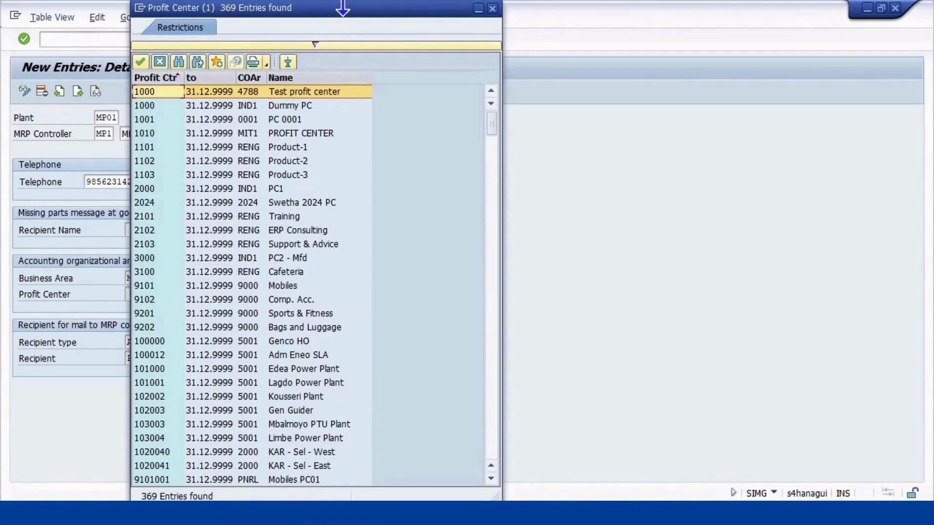
{"action": "left_click_drag", "start_coordinate": [354, 10], "coordinate": [487, 8]}
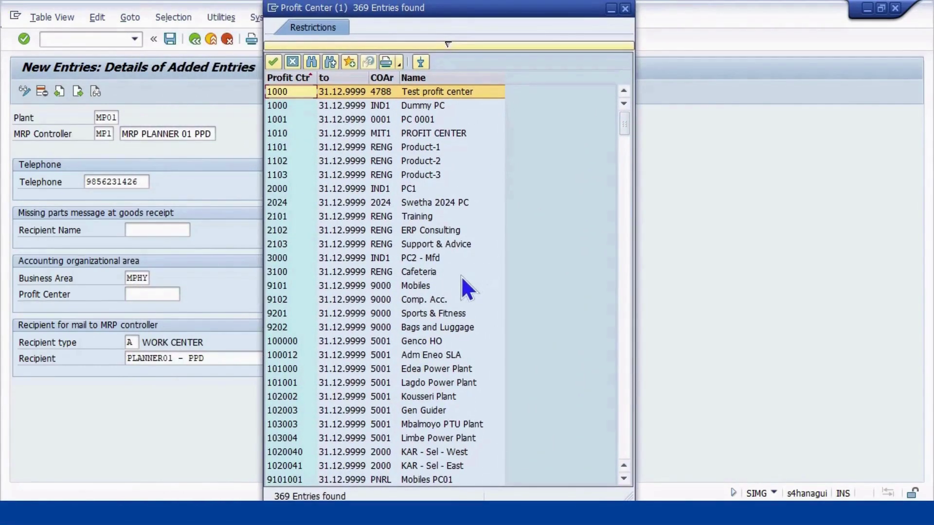
{"action": "scroll", "coordinate": [417, 287], "scroll_direction": "down", "scroll_amount": 3}
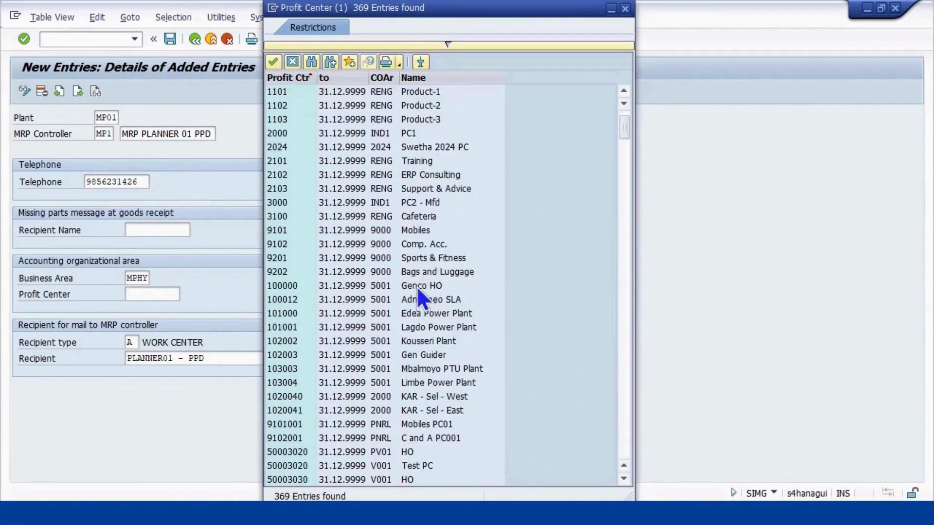
{"action": "scroll", "coordinate": [411, 273], "scroll_direction": "up", "scroll_amount": 2}
{"action": "scroll", "coordinate": [407, 258], "scroll_direction": "up", "scroll_amount": 1}
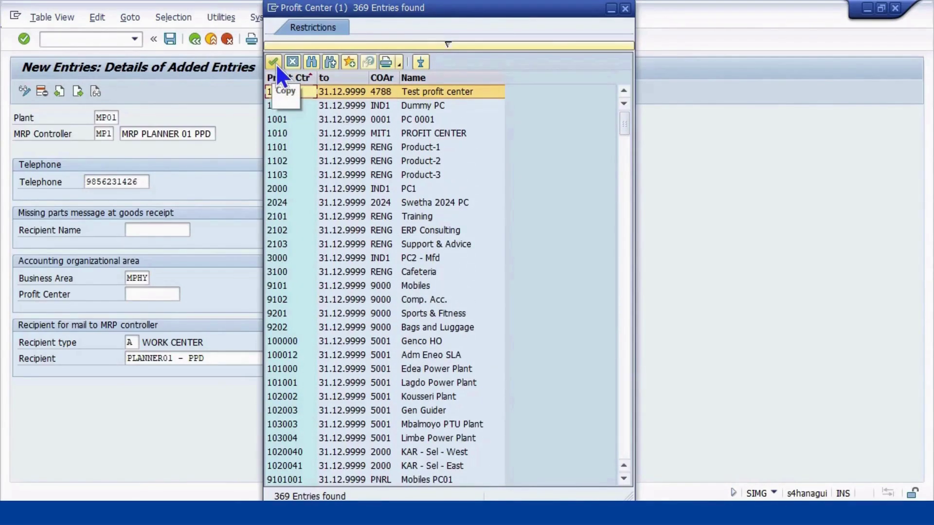
{"action": "left_click", "coordinate": [310, 63]}
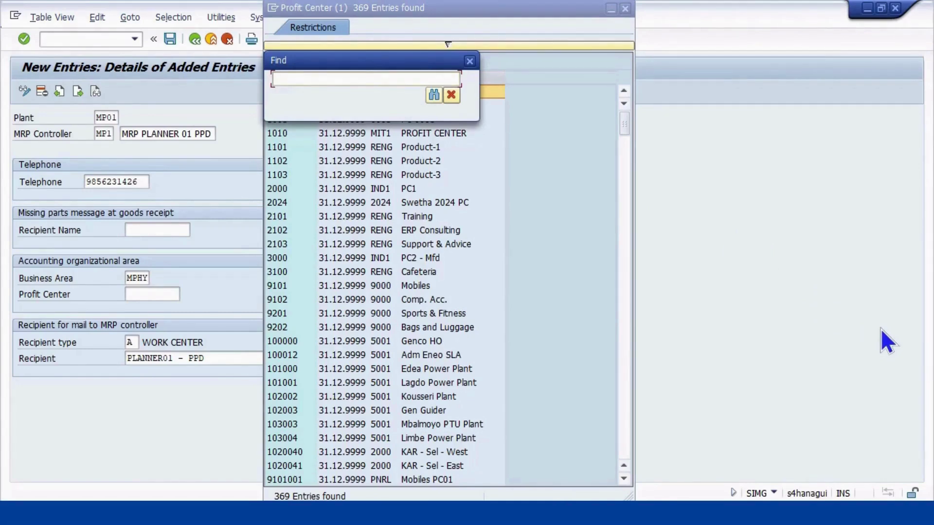
{"action": "type", "text": "PC"}
{"action": "key", "text": "Return"}
{"action": "scroll", "coordinate": [579, 249], "scroll_direction": "down", "scroll_amount": 3}
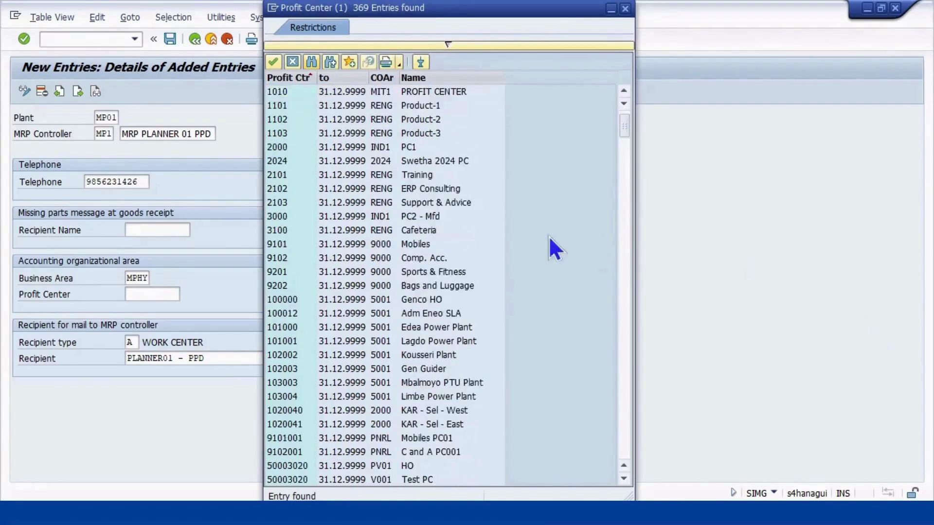
{"action": "scroll", "coordinate": [497, 279], "scroll_direction": "down", "scroll_amount": 20}
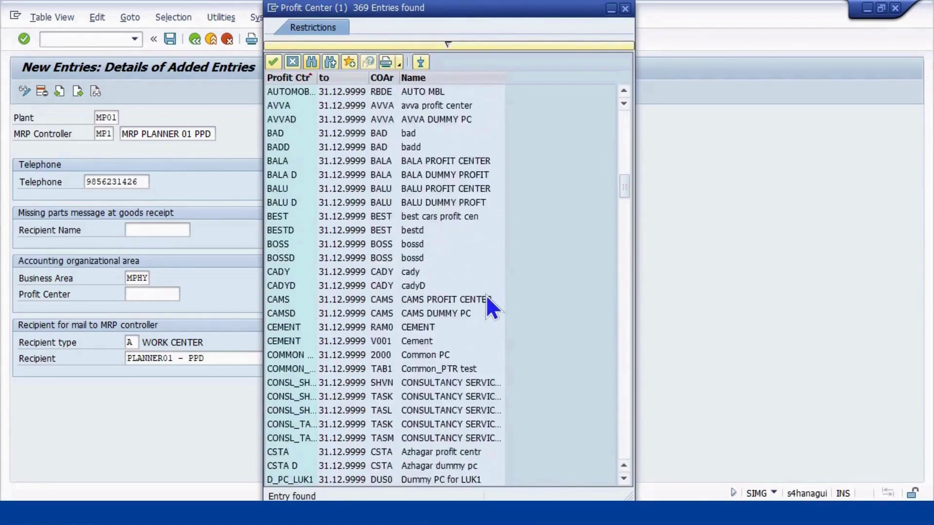
{"action": "scroll", "coordinate": [482, 298], "scroll_direction": "down", "scroll_amount": 12}
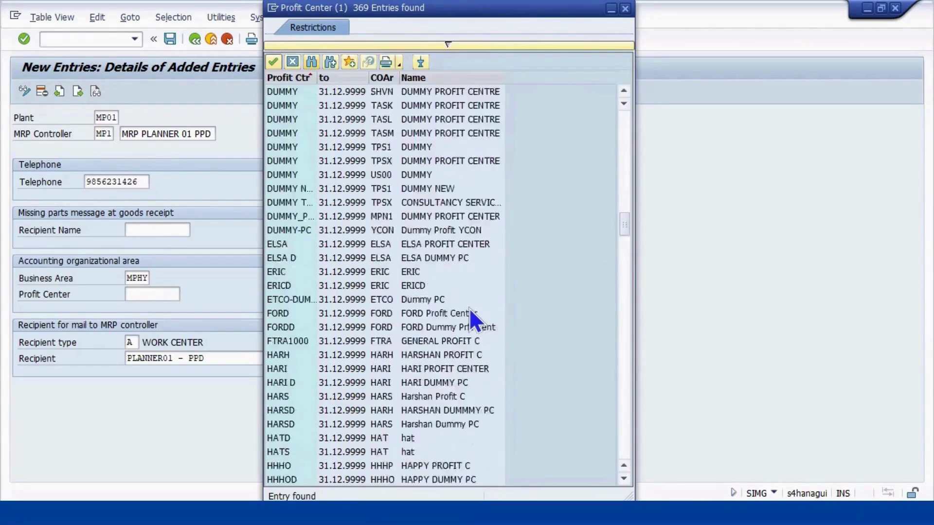
{"action": "scroll", "coordinate": [467, 309], "scroll_direction": "down", "scroll_amount": 11}
{"action": "scroll", "coordinate": [449, 263], "scroll_direction": "up", "scroll_amount": 3}
{"action": "scroll", "coordinate": [393, 243], "scroll_direction": "down", "scroll_amount": 12}
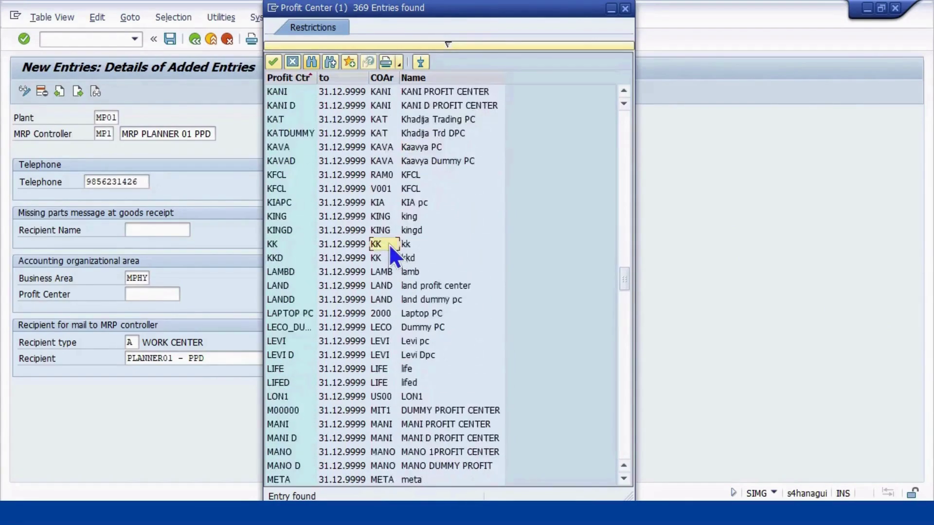
{"action": "scroll", "coordinate": [388, 247], "scroll_direction": "down", "scroll_amount": 12}
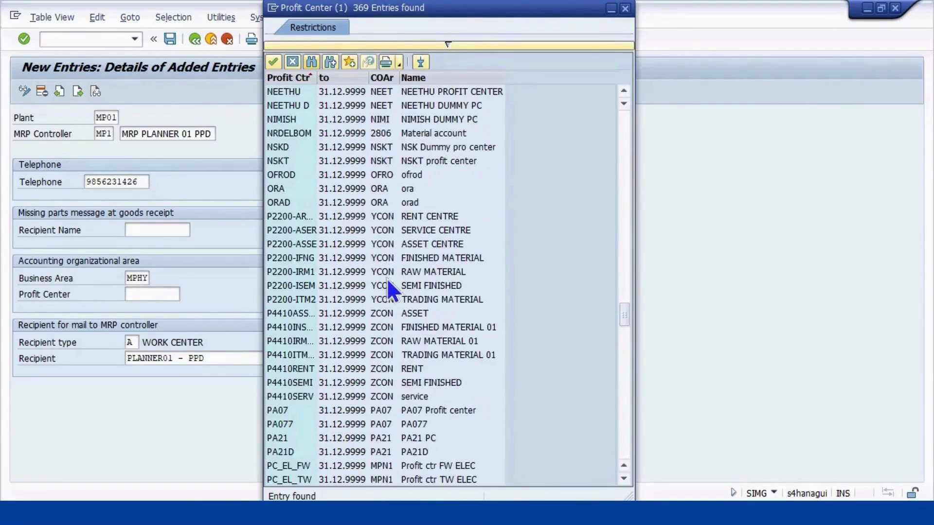
{"action": "scroll", "coordinate": [388, 314], "scroll_direction": "down", "scroll_amount": 12}
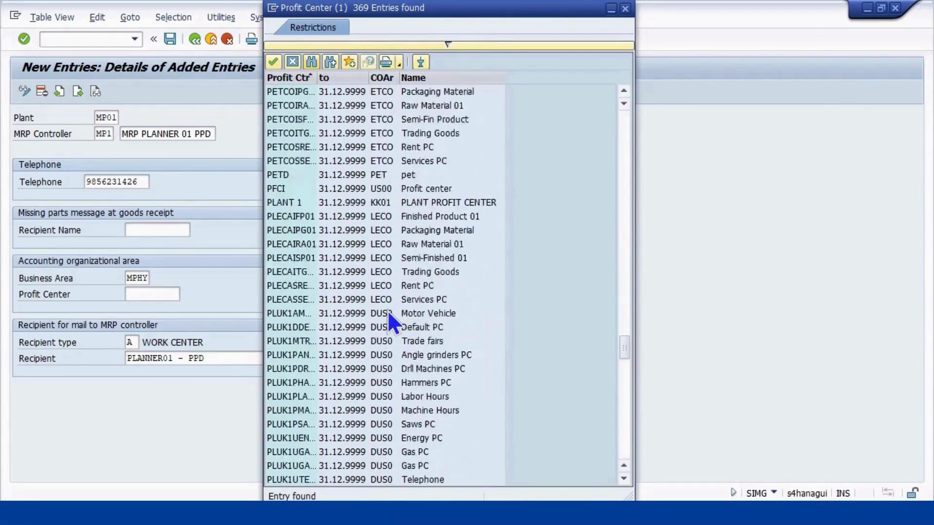
{"action": "scroll", "coordinate": [388, 321], "scroll_direction": "down", "scroll_amount": 2}
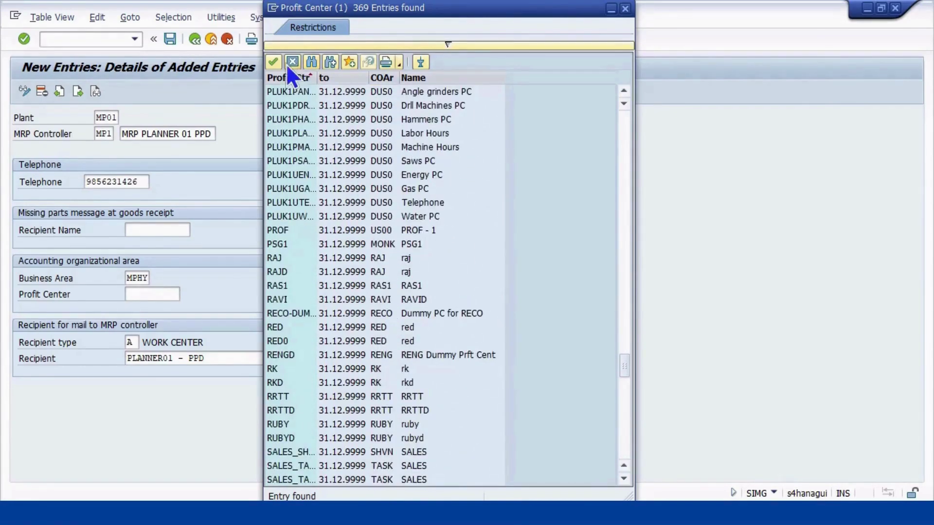
{"action": "left_click", "coordinate": [274, 62]}
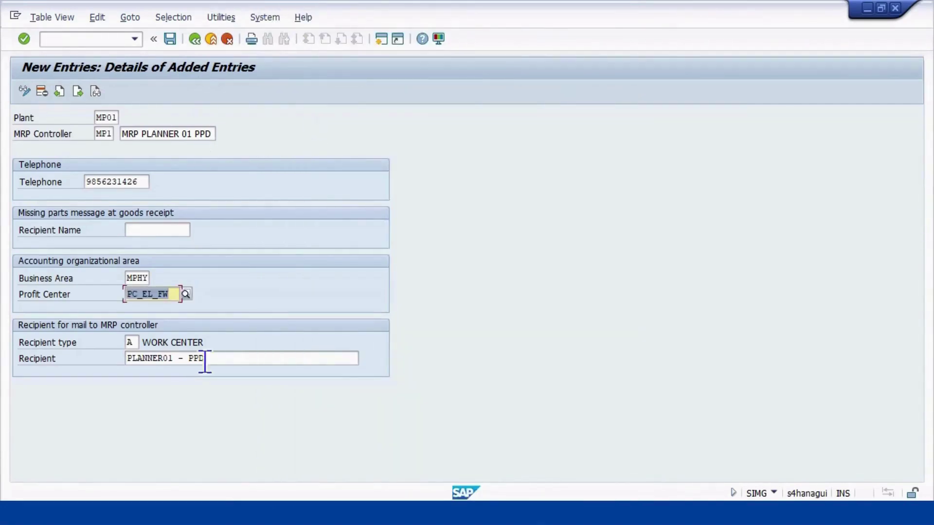
Search profit centers for 'TW' and replace it with PC_TW_BIKE
{"action": "left_click", "coordinate": [183, 292]}
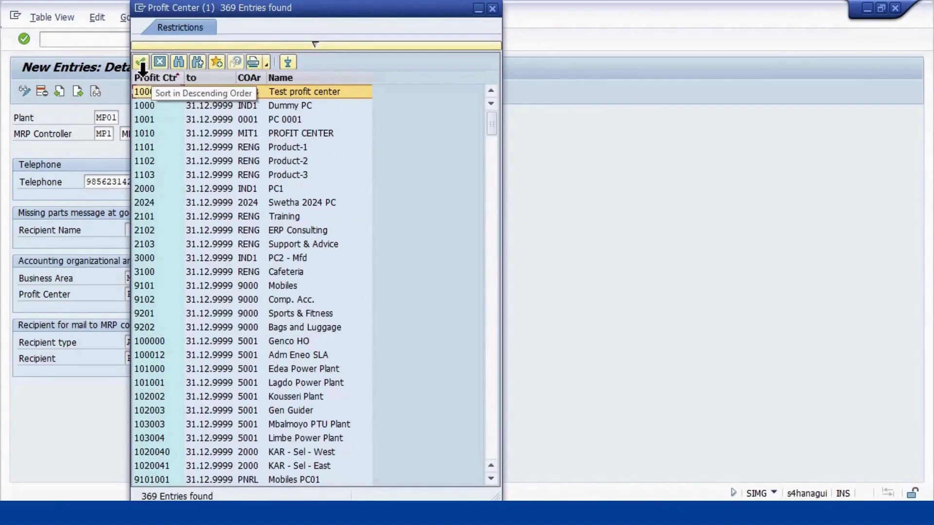
{"action": "left_click", "coordinate": [179, 63]}
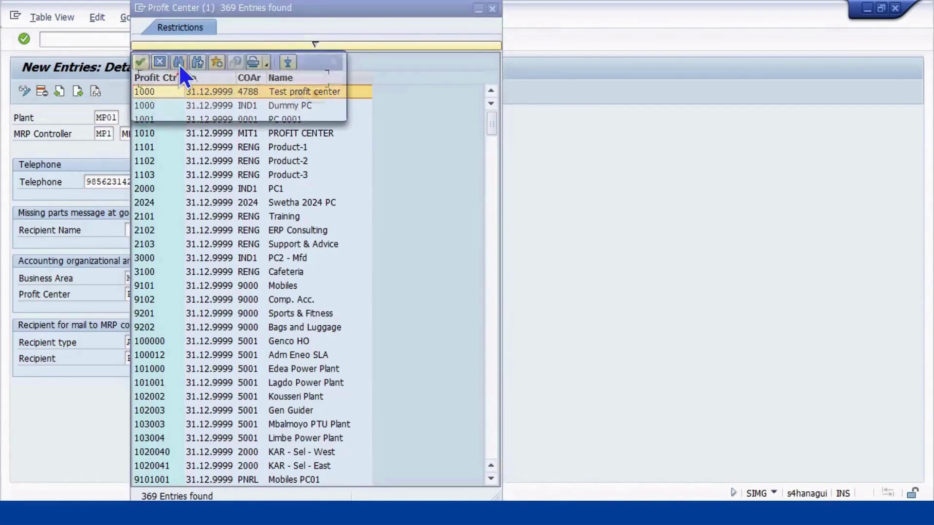
{"action": "type", "text": "TW"}
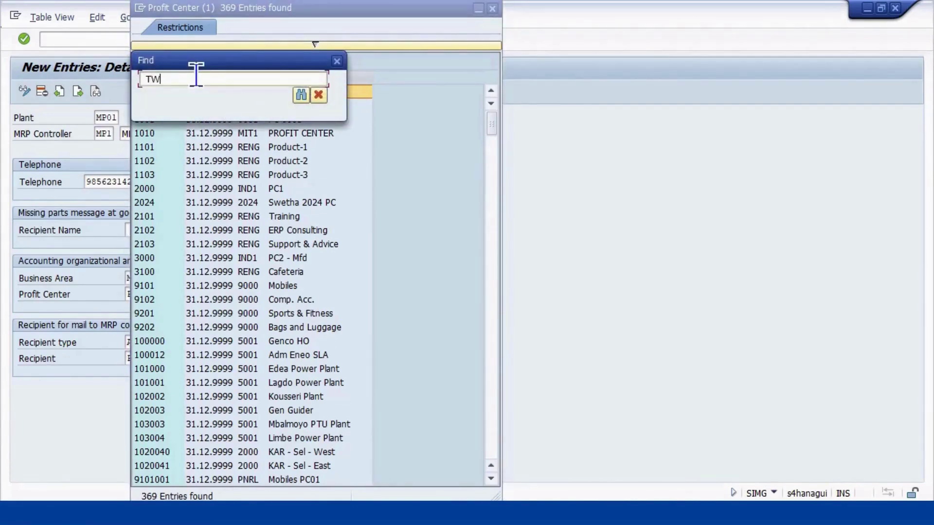
{"action": "key", "text": "Return"}
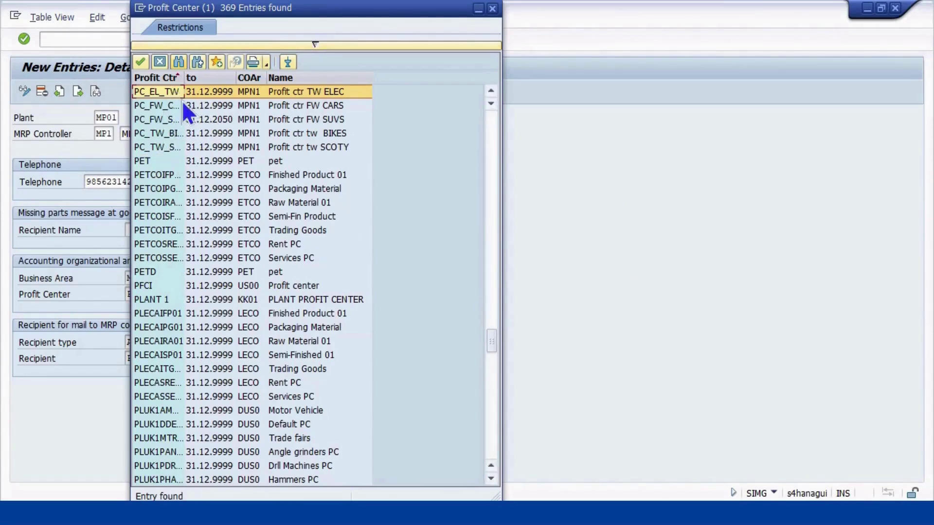
{"action": "left_click_drag", "start_coordinate": [186, 78], "coordinate": [216, 77]}
{"action": "left_click", "coordinate": [178, 146]}
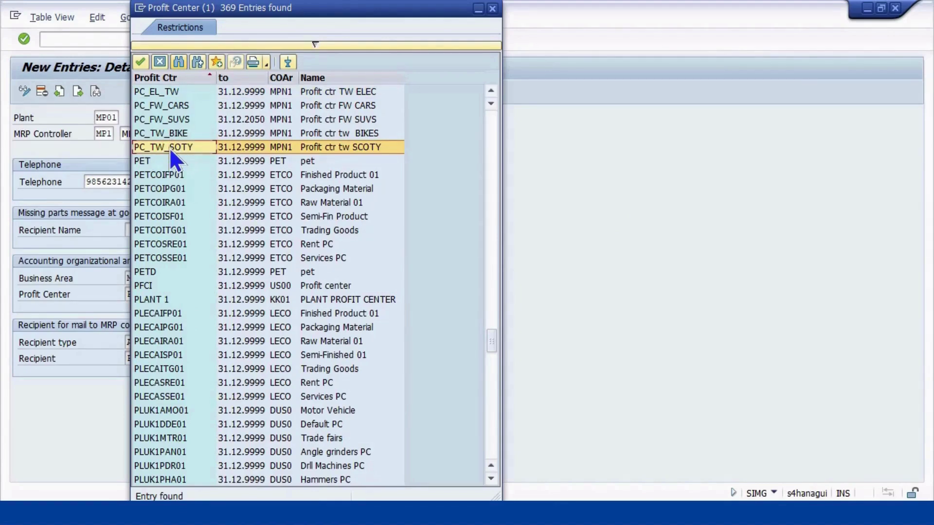
{"action": "left_click", "coordinate": [170, 133]}
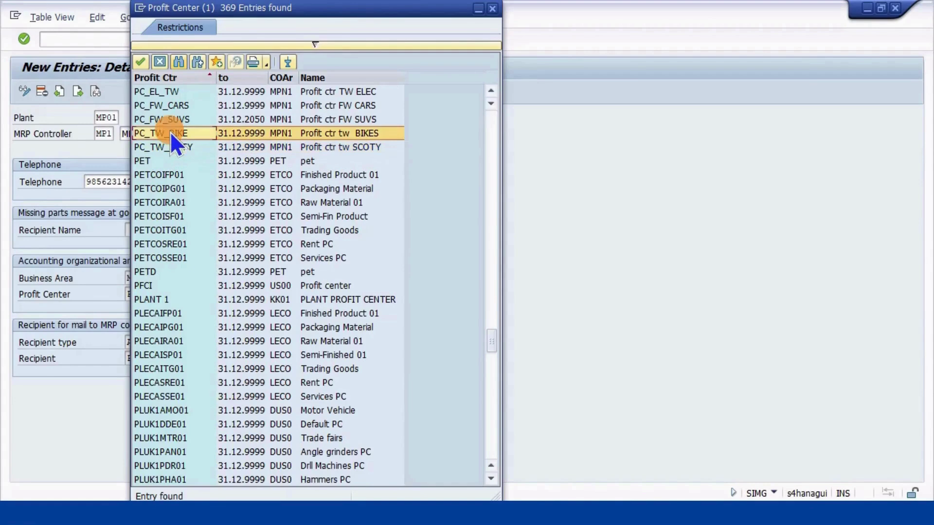
{"action": "left_click", "coordinate": [140, 62]}
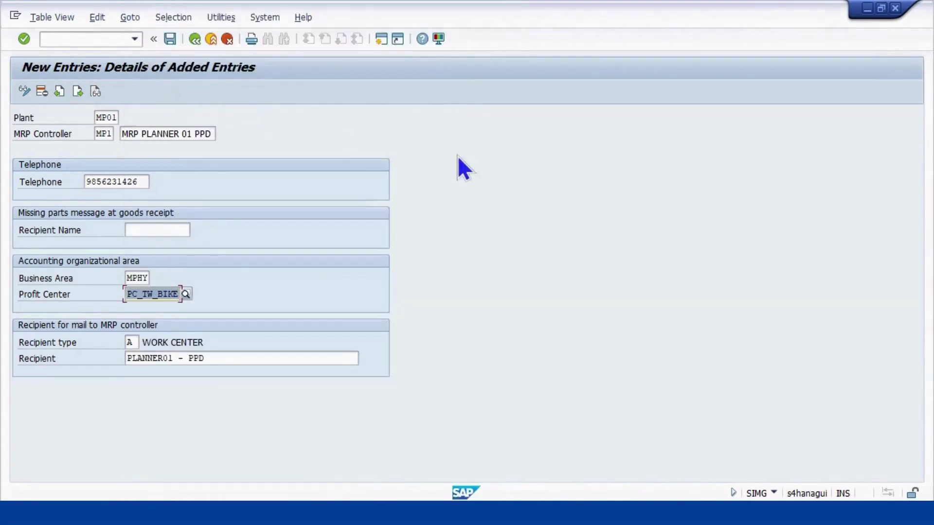
Save controller MP1 under a customizing request, return to the overview, then switch to PowerPoint
{"action": "key", "text": "Return"}
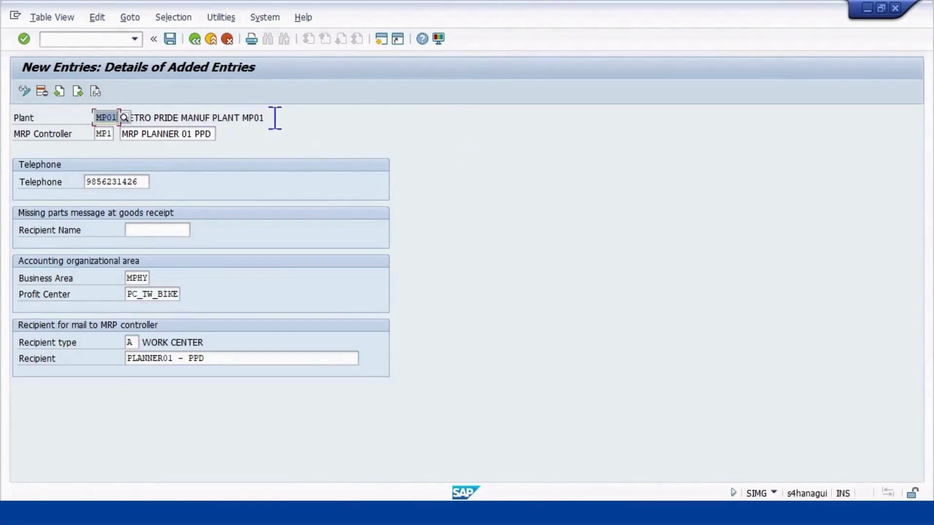
{"action": "left_click", "coordinate": [169, 35]}
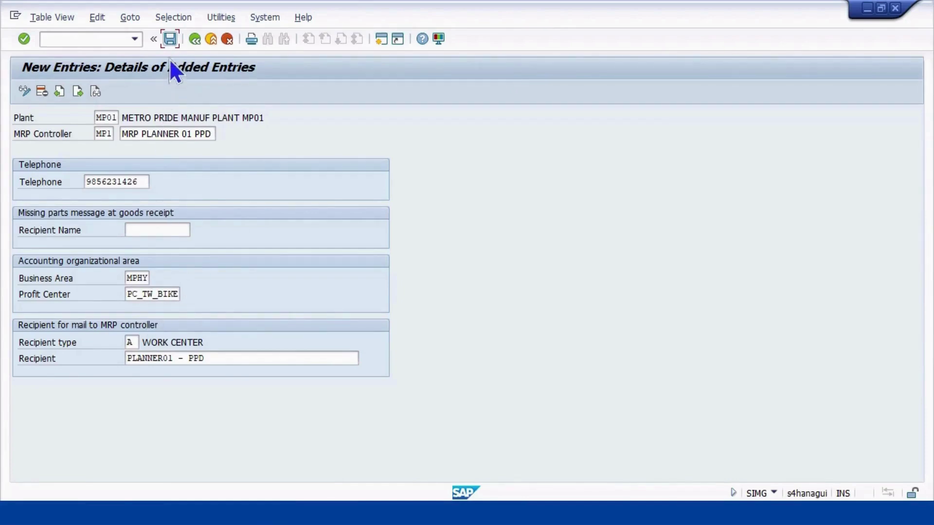
{"action": "left_click", "coordinate": [170, 38]}
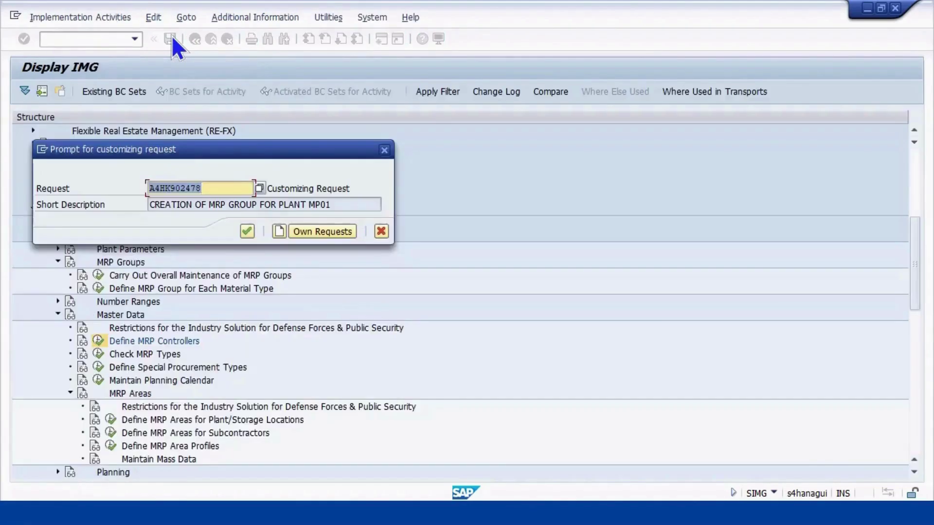
{"action": "left_click", "coordinate": [246, 232]}
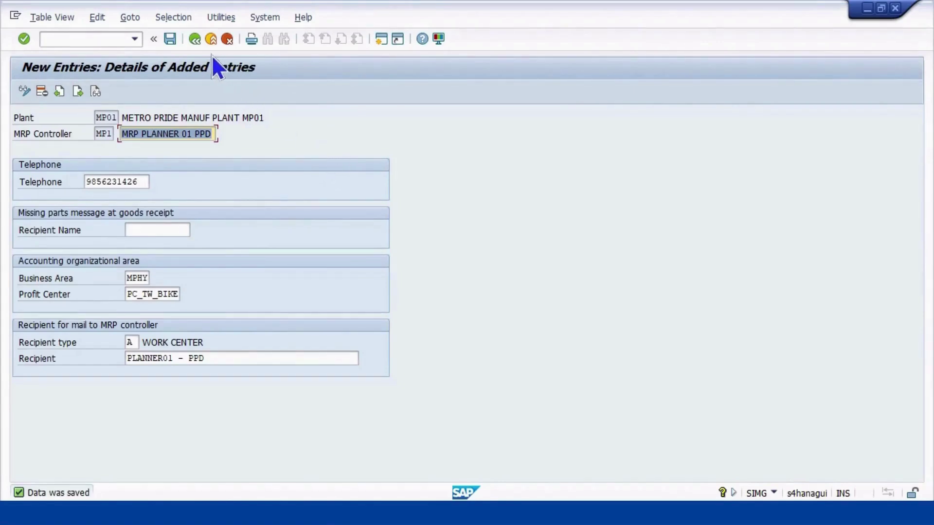
{"action": "left_click", "coordinate": [194, 39]}
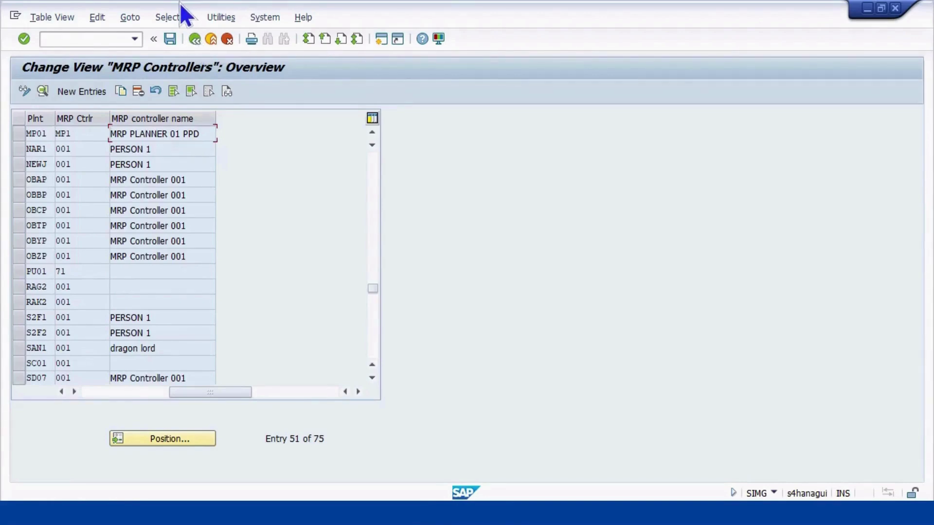
{"action": "left_click", "coordinate": [59, 39]}
{"action": "key", "text": "alt+Tab"}
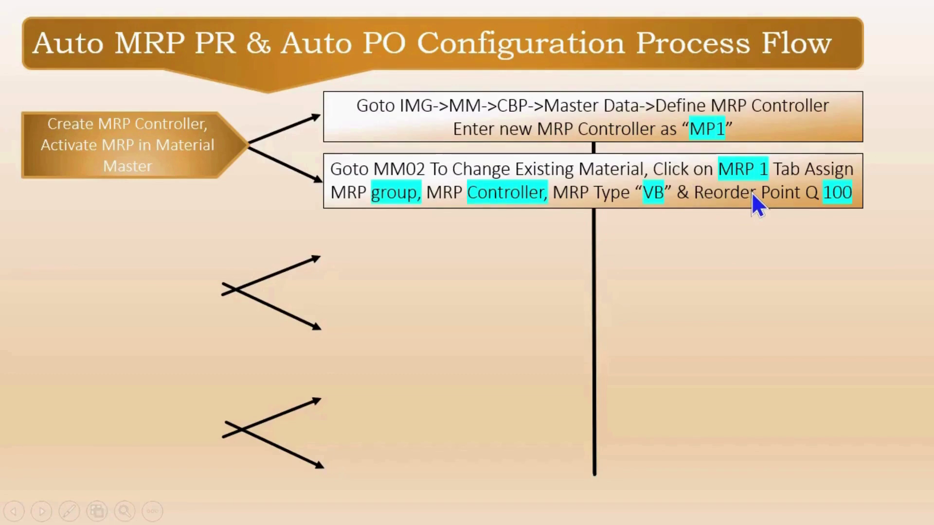
Switch back to SAP and enter /NMM02 in the command field
{"action": "key", "text": "alt+Tab"}
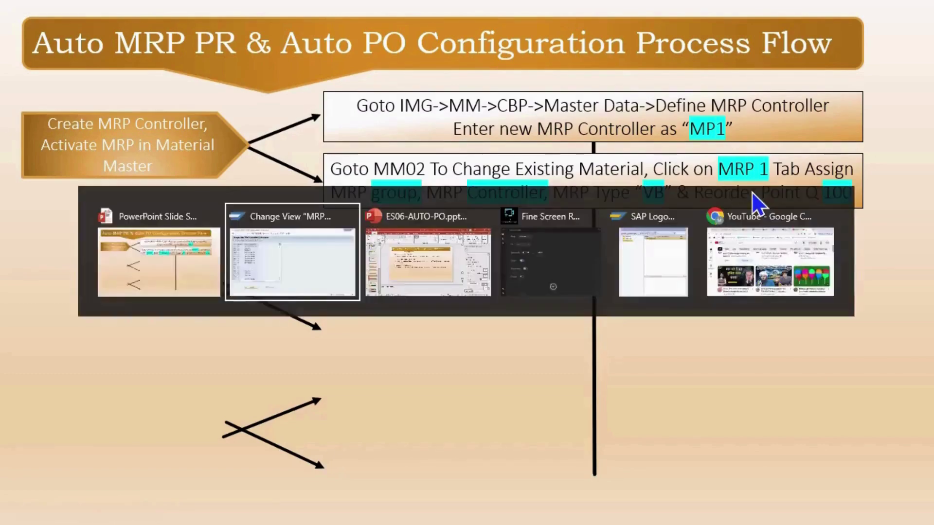
{"action": "type", "text": "/NMM02"}
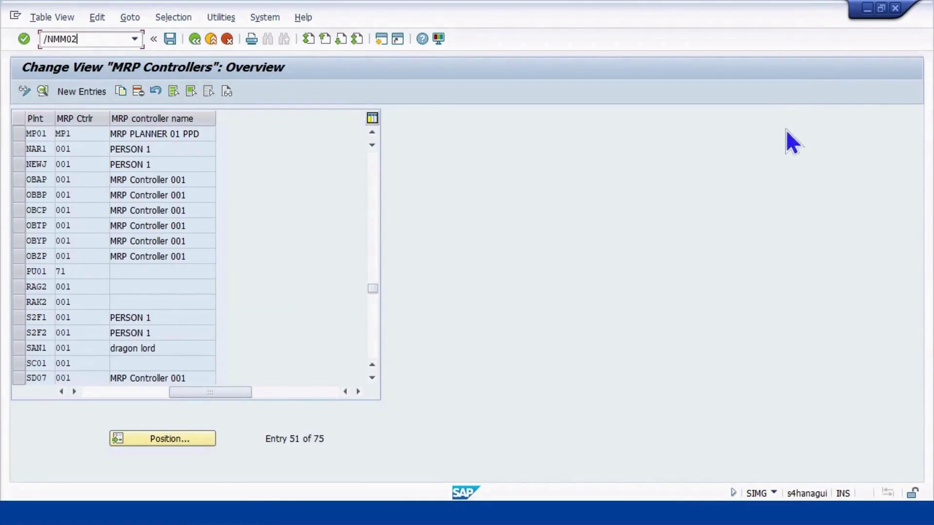
Open material 10004126 in MM02 for plant MP01, storage location MPL1, and list its views
{"action": "key", "text": "Return"}
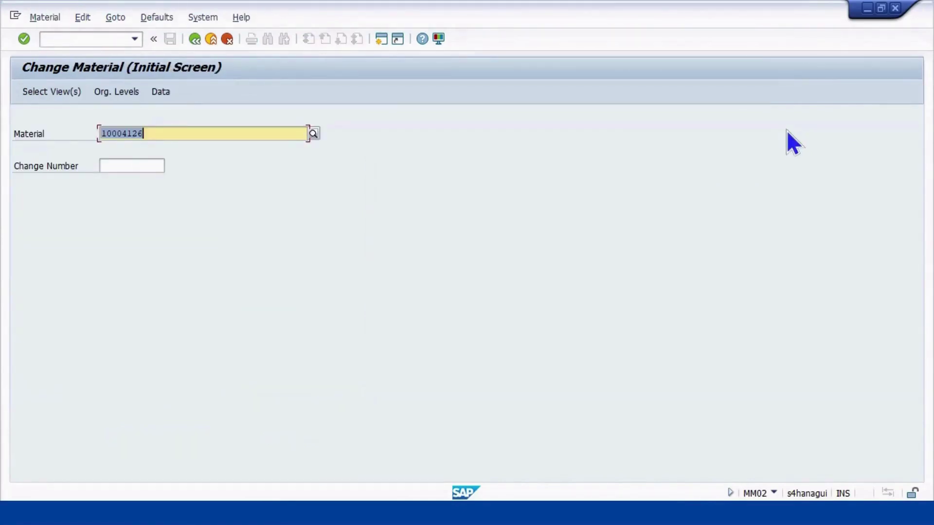
{"action": "key", "text": "Return"}
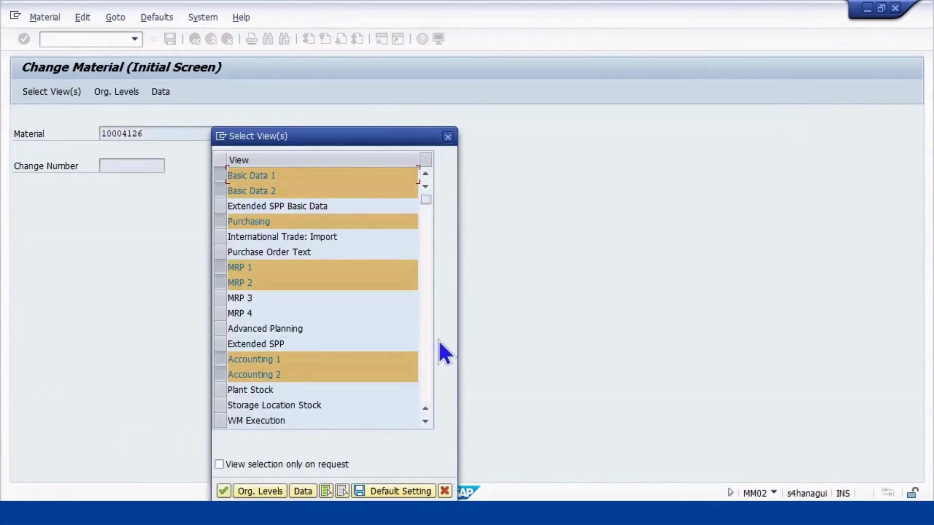
{"action": "key", "text": "Return"}
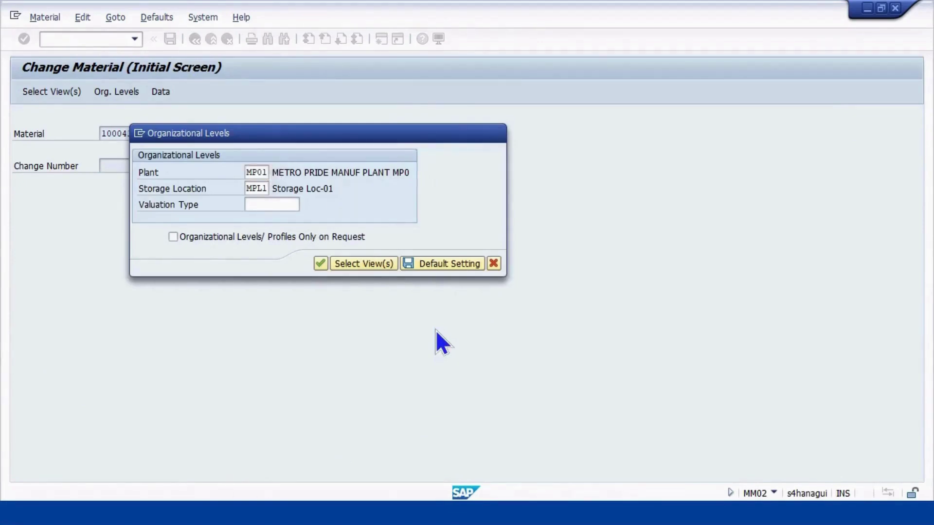
{"action": "key", "text": "Return"}
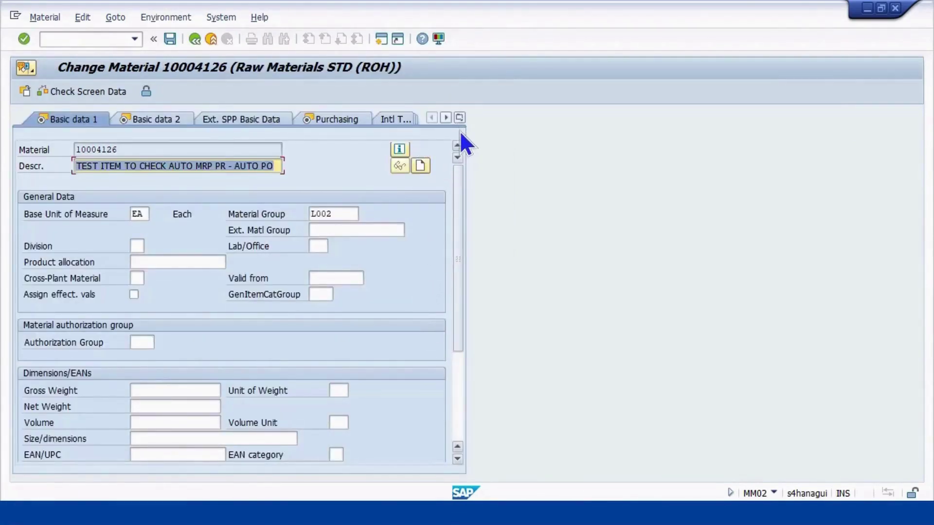
{"action": "left_click", "coordinate": [460, 115]}
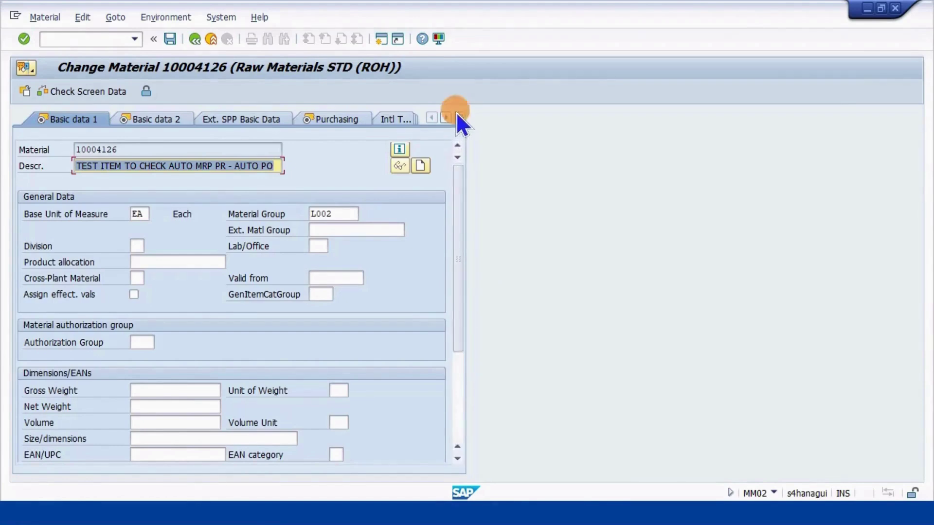
On the MRP 1 view, set the MRP group to MRPG
{"action": "left_click", "coordinate": [494, 228]}
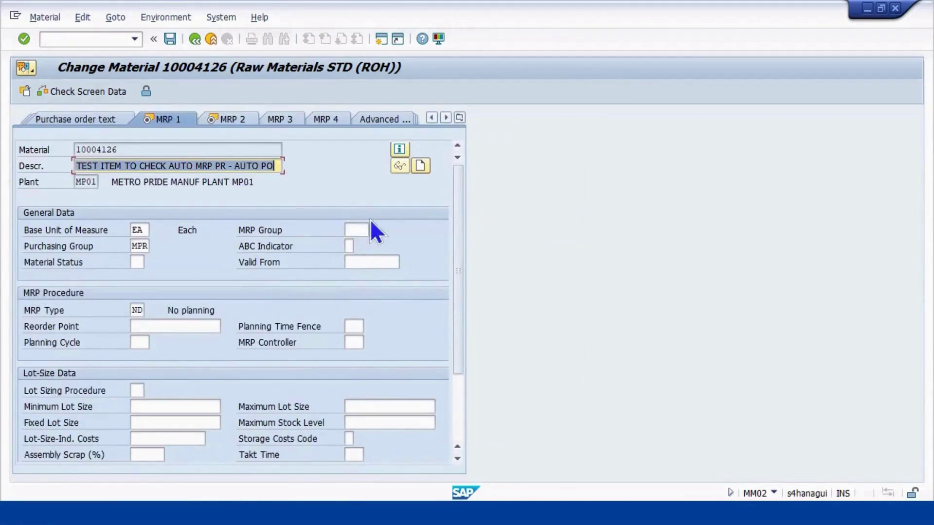
{"action": "left_click", "coordinate": [356, 228]}
{"action": "type", "text": "MRPG"}
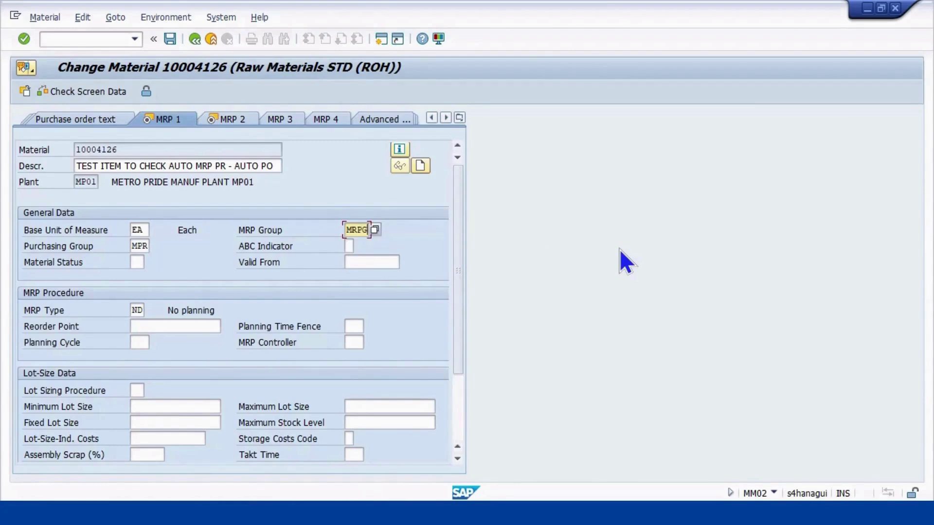
{"action": "left_click", "coordinate": [376, 229]}
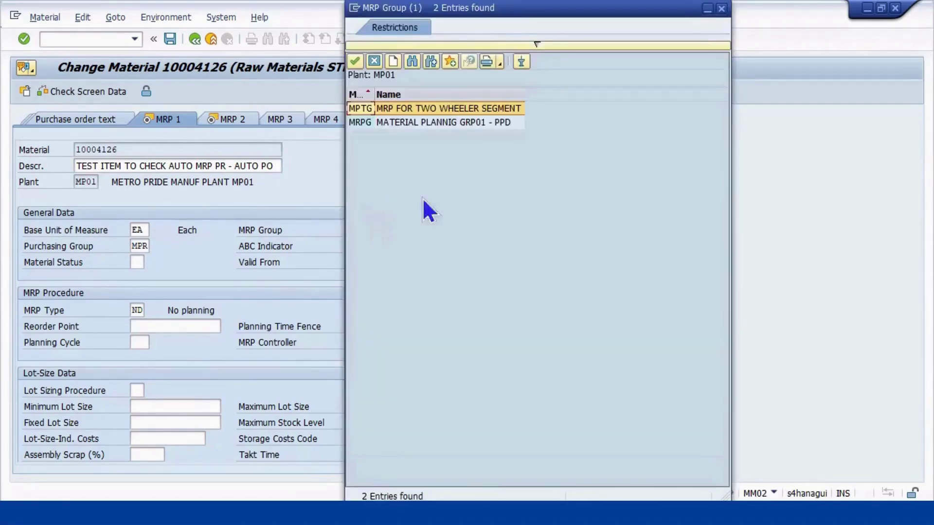
{"action": "left_click", "coordinate": [373, 122]}
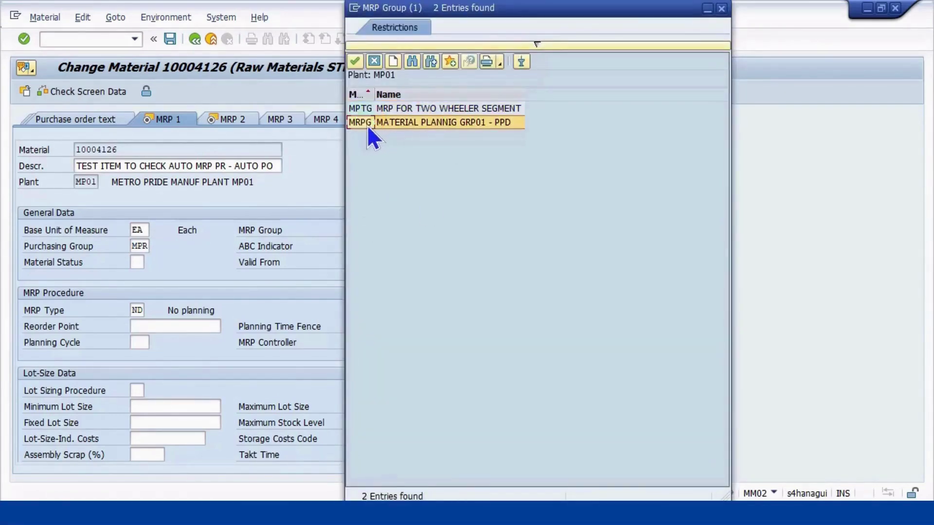
{"action": "double_click", "coordinate": [412, 118]}
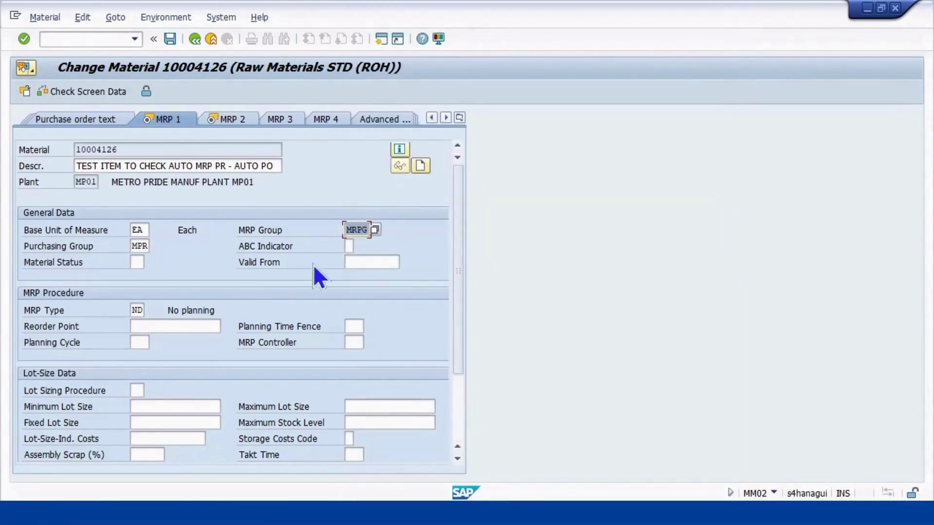
Replace MRP type ND with VB (Reorder-Point Planning)
{"action": "left_click", "coordinate": [137, 310]}
{"action": "type", "text": "vb"}
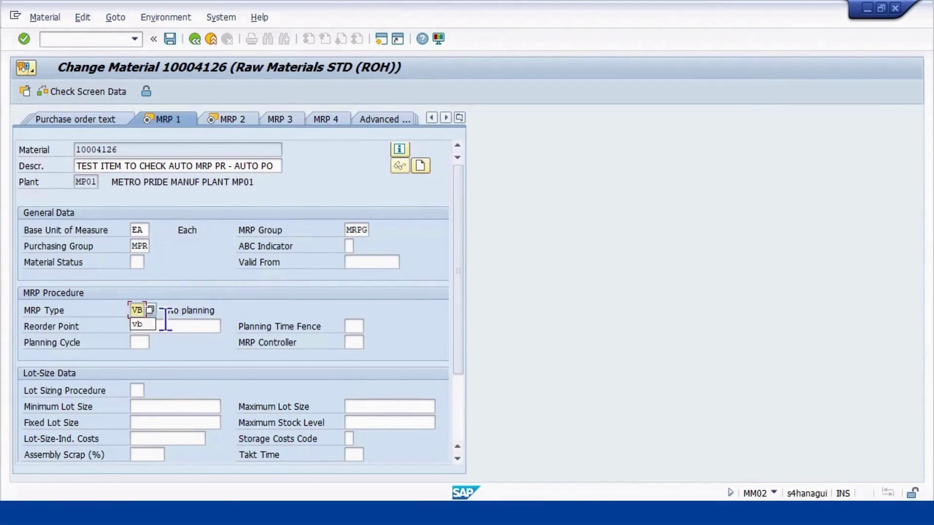
{"action": "left_click", "coordinate": [150, 310]}
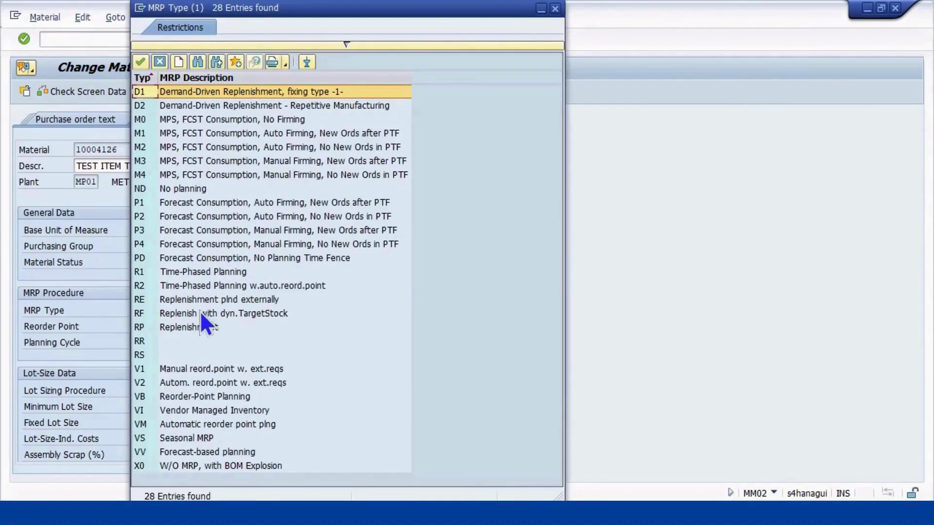
{"action": "left_click", "coordinate": [188, 396]}
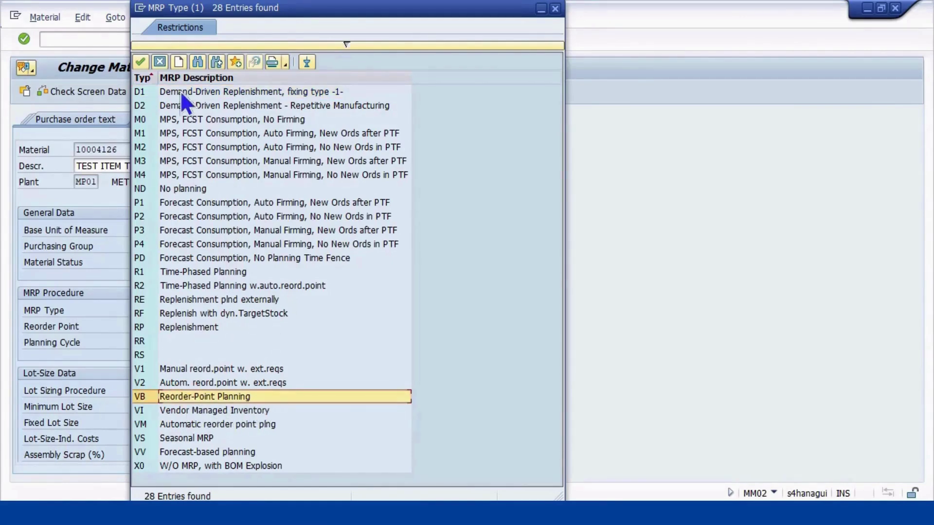
{"action": "left_click", "coordinate": [141, 59]}
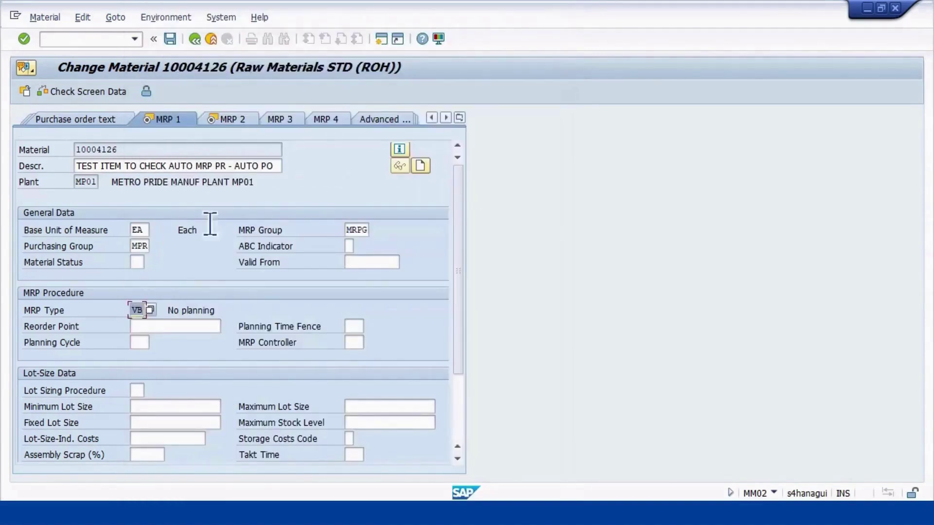
Enter reorder point 100, MRP controller MP1 and lot sizing procedure EX (lot-for-lot)
{"action": "left_click", "coordinate": [171, 325]}
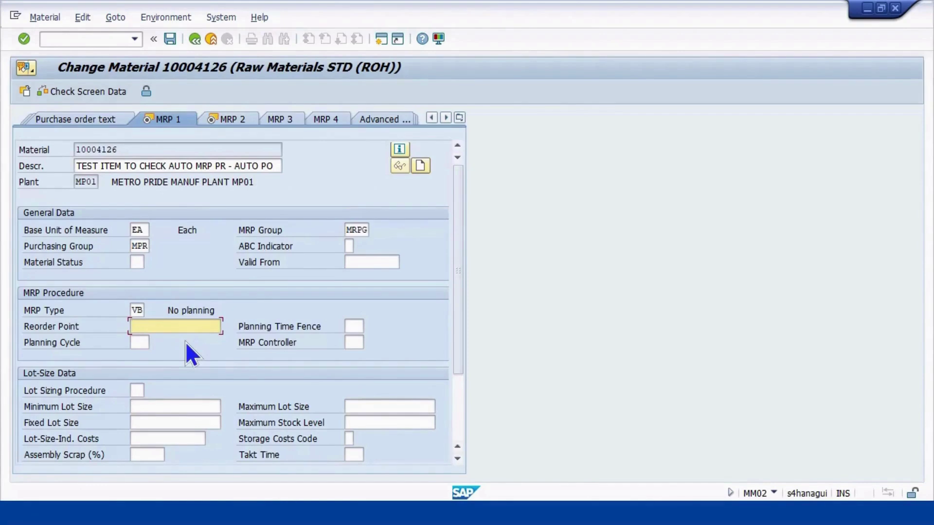
{"action": "type", "text": "100"}
{"action": "left_click", "coordinate": [354, 342]}
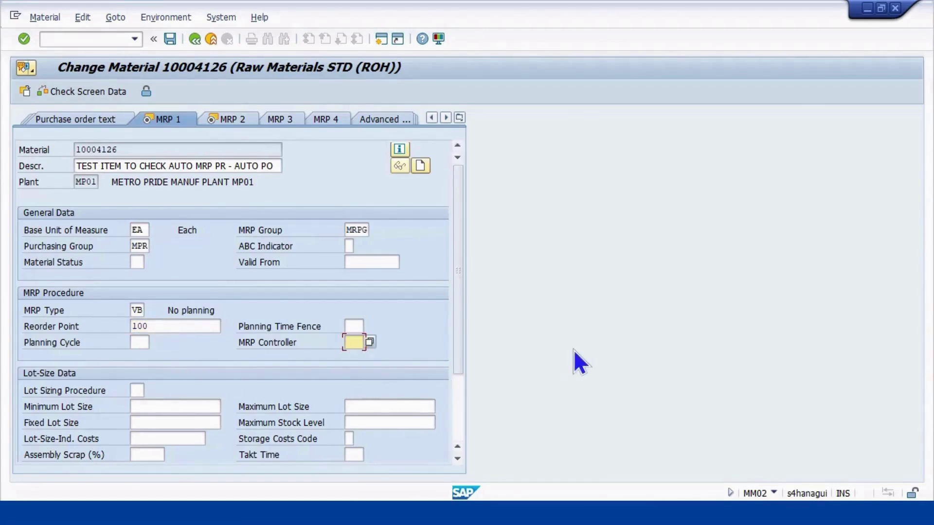
{"action": "type", "text": "MP1"}
{"action": "left_click", "coordinate": [137, 391]}
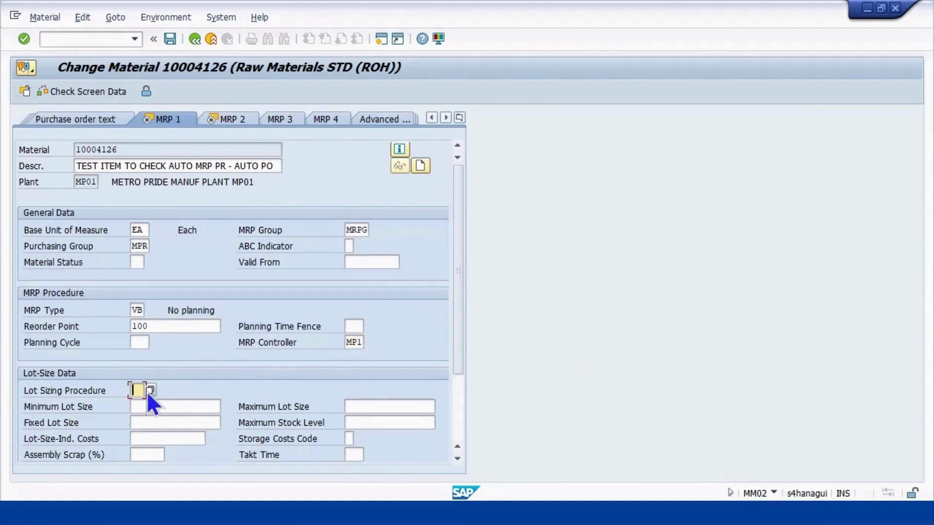
{"action": "left_click", "coordinate": [149, 390]}
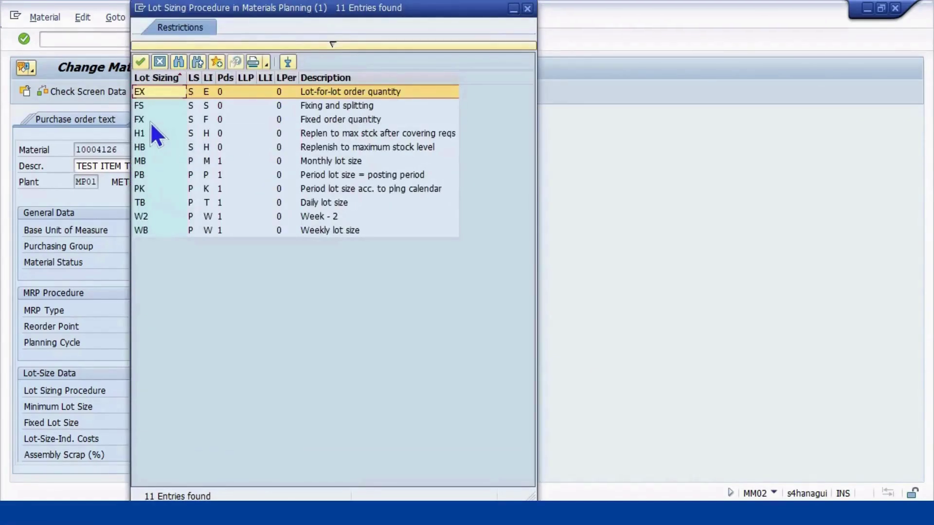
{"action": "double_click", "coordinate": [145, 91]}
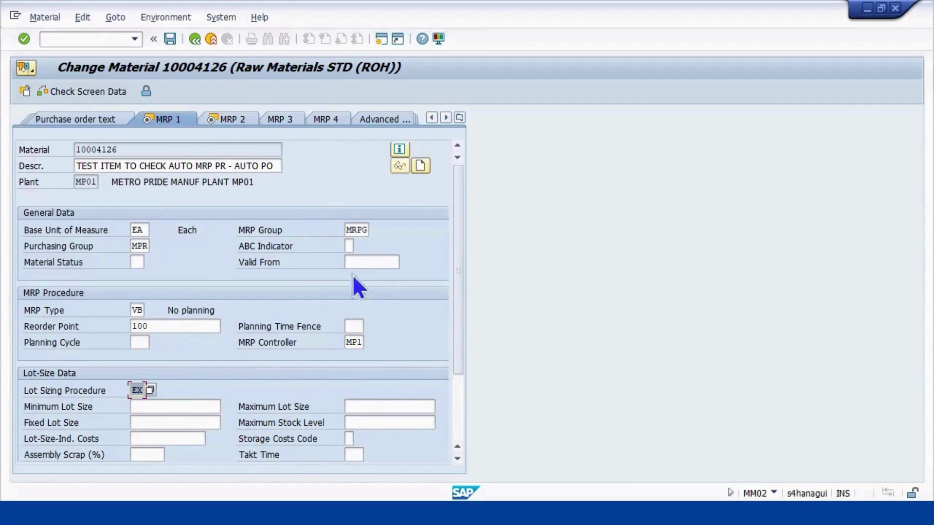
Advance to MRP 2, enter a planned delivery time of 5 days, and continue to Accounting 1
{"action": "scroll", "coordinate": [509, 331], "scroll_direction": "down", "scroll_amount": 2}
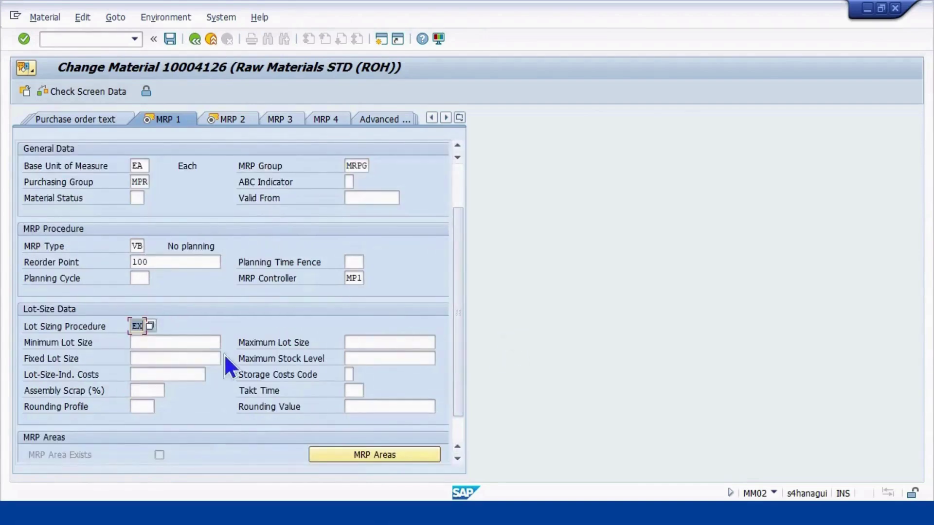
{"action": "scroll", "coordinate": [224, 354], "scroll_direction": "up", "scroll_amount": 1}
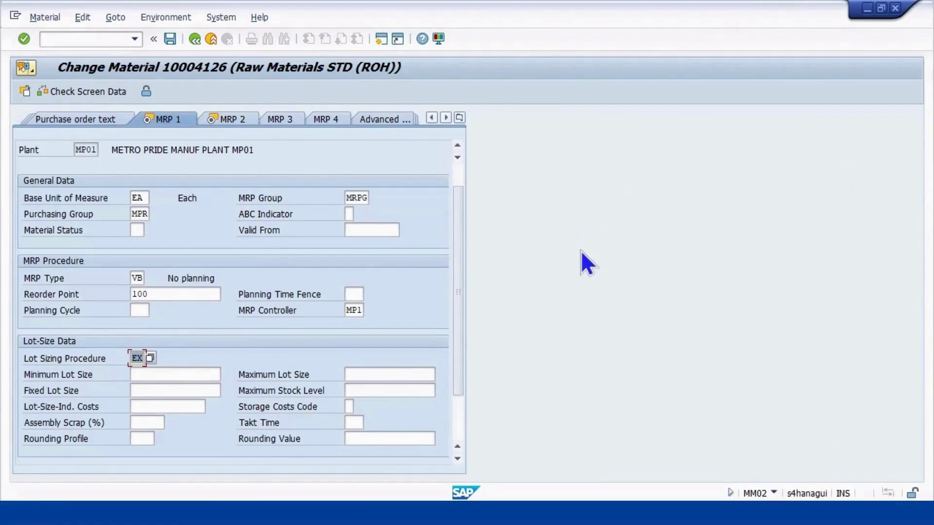
{"action": "key", "text": "Return"}
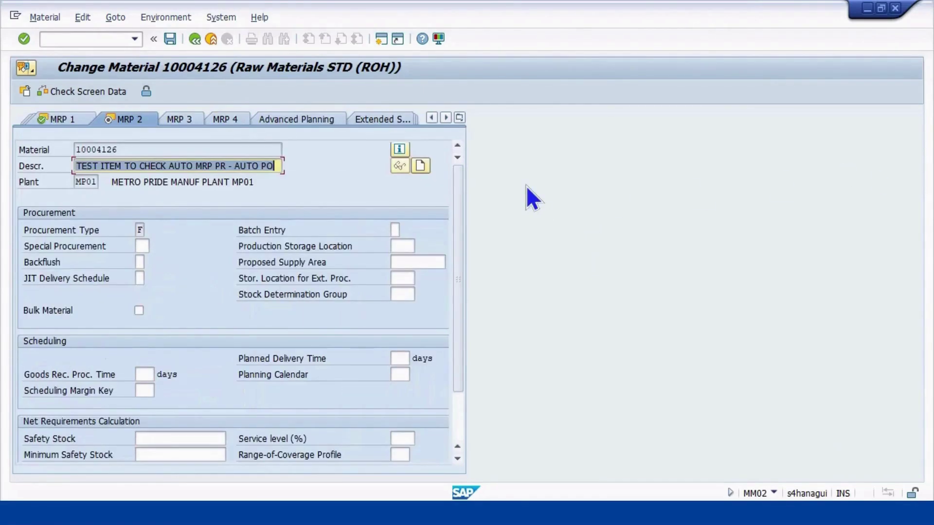
{"action": "scroll", "coordinate": [481, 392], "scroll_direction": "down", "scroll_amount": 3}
{"action": "scroll", "coordinate": [480, 391], "scroll_direction": "up", "scroll_amount": 3}
{"action": "scroll", "coordinate": [480, 390], "scroll_direction": "down", "scroll_amount": 3}
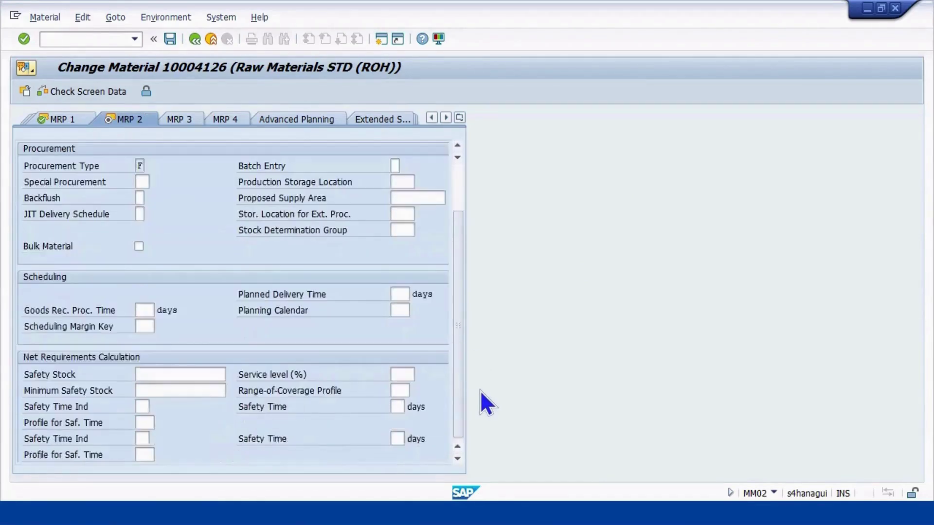
{"action": "scroll", "coordinate": [481, 390], "scroll_direction": "up", "scroll_amount": 2}
{"action": "scroll", "coordinate": [480, 390], "scroll_direction": "up", "scroll_amount": 2}
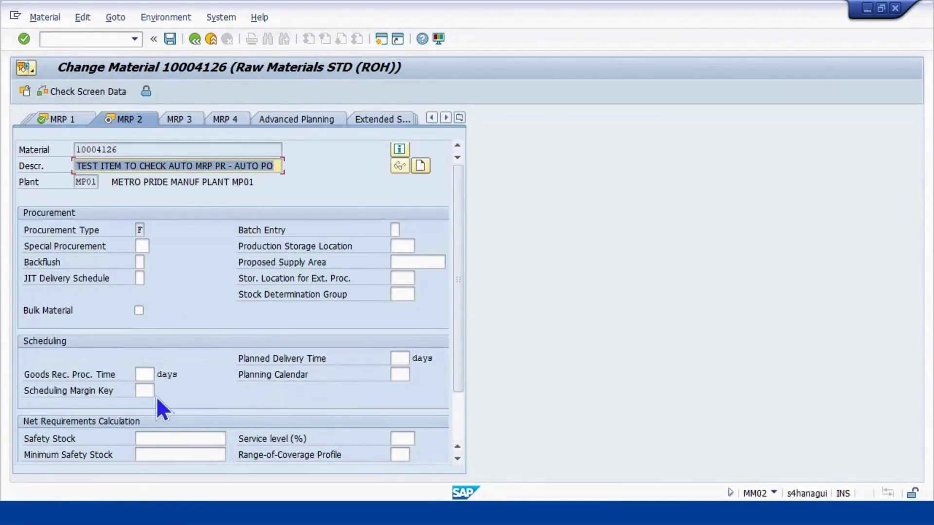
{"action": "left_click", "coordinate": [402, 360]}
{"action": "type", "text": "5"}
{"action": "key", "text": "Return"}
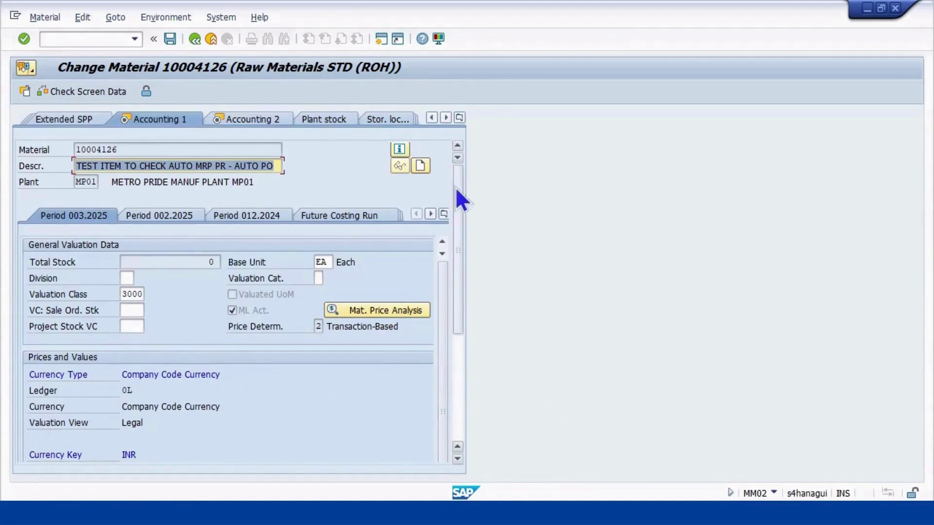
Return to MRP 2, enter MPL1 as the external-procurement storage location, and save the material
{"action": "left_click", "coordinate": [459, 118]}
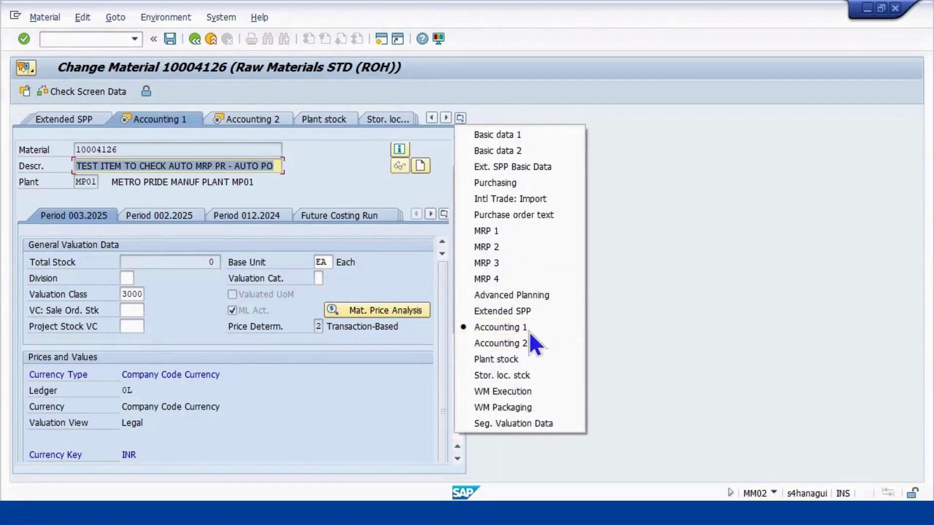
{"action": "left_click", "coordinate": [503, 237]}
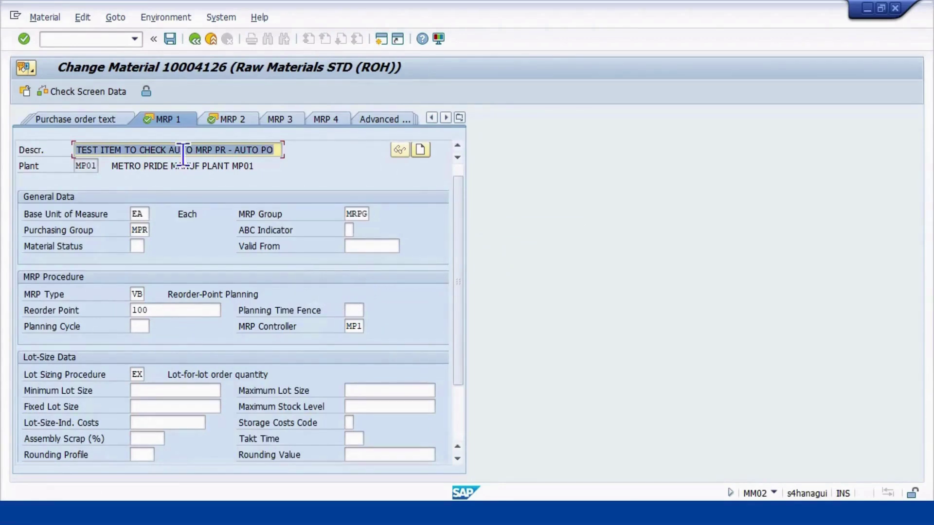
{"action": "left_click", "coordinate": [227, 119]}
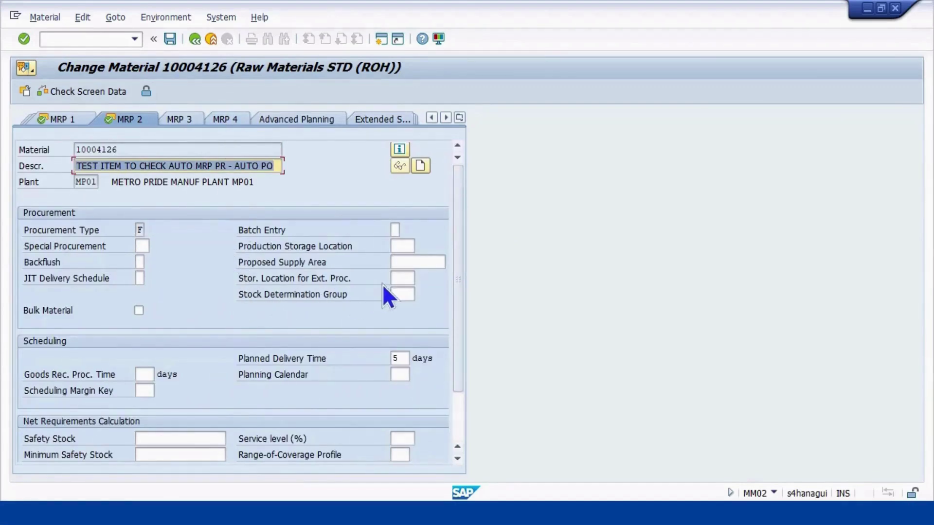
{"action": "left_click", "coordinate": [403, 276]}
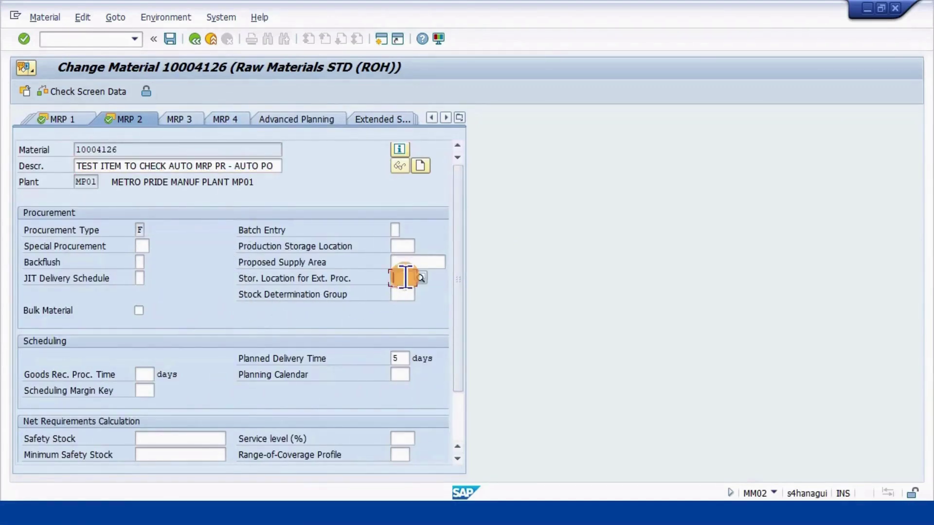
{"action": "type", "text": "MPL1"}
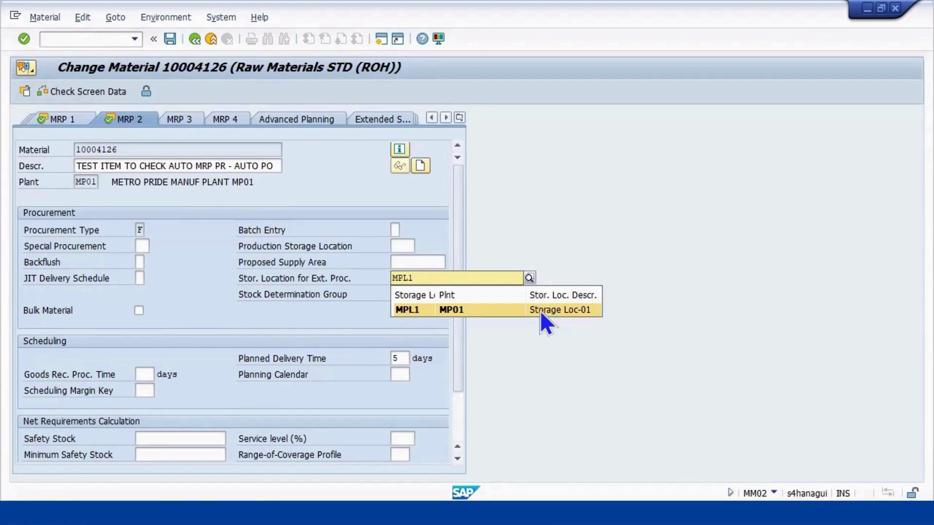
{"action": "left_click", "coordinate": [538, 308]}
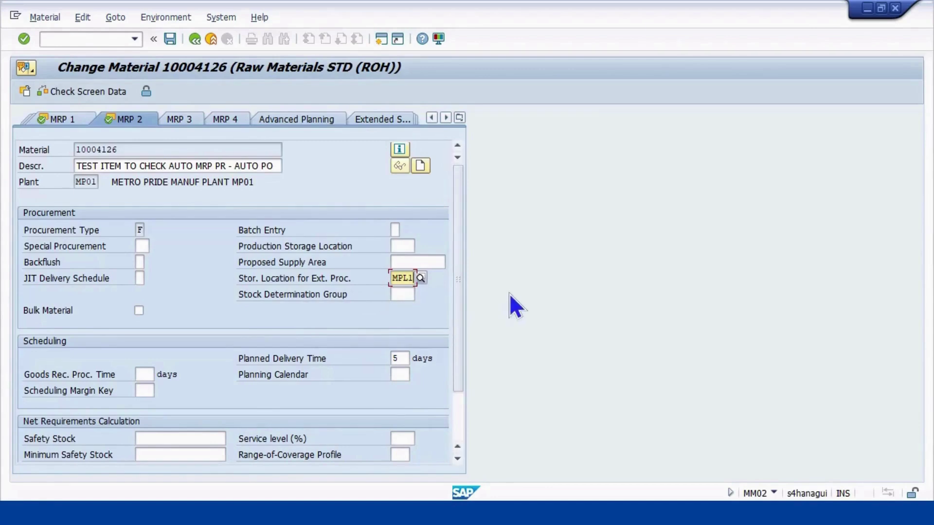
{"action": "key", "text": "Return"}
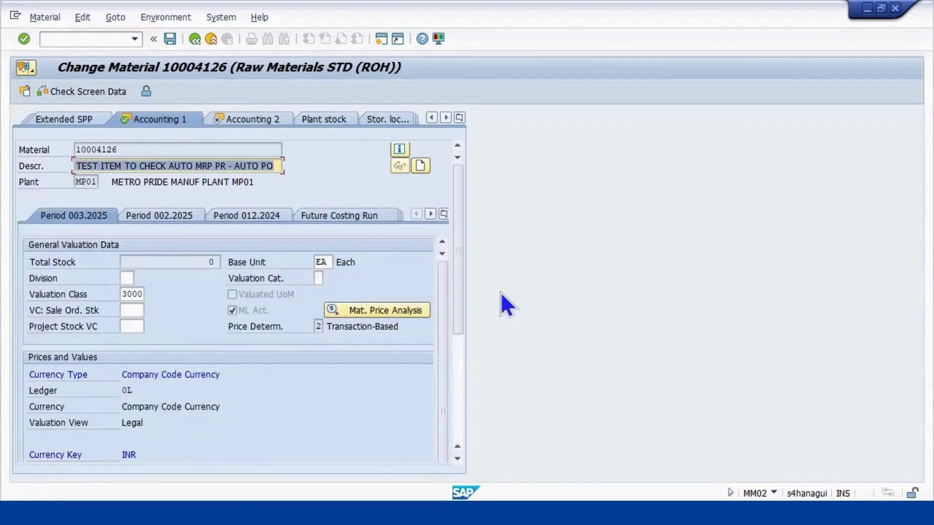
{"action": "left_click", "coordinate": [167, 37]}
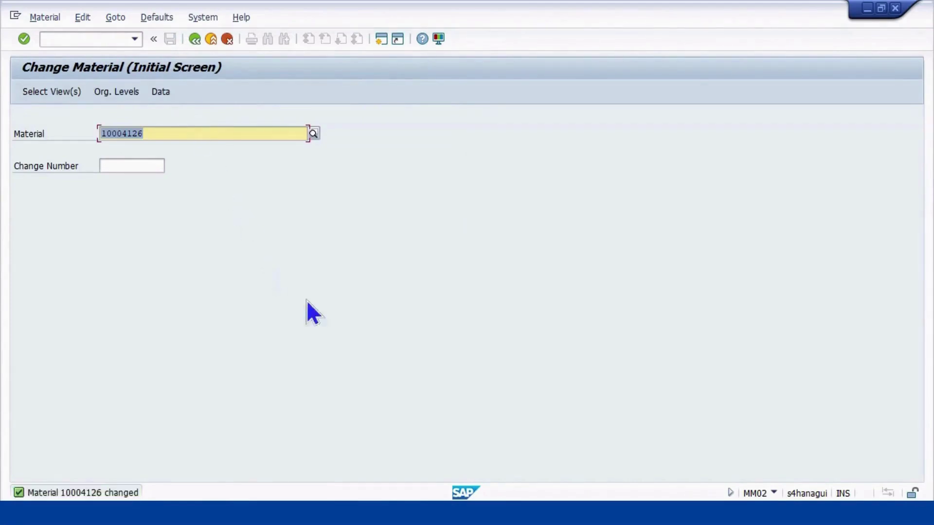
Reveal the Run MRP, MD04/MD02 and source-of-supply/auto PO boxes on the flow slide, then return to SAP
{"action": "key", "text": "alt+Tab"}
{"action": "key", "text": "alt+Tab"}
{"action": "key", "text": "alt+Tab"}
{"action": "key", "text": "alt+Tab"}
{"action": "key", "text": "alt+Tab"}
{"action": "key", "text": "alt+Tab"}
{"action": "key", "text": "alt+Tab"}
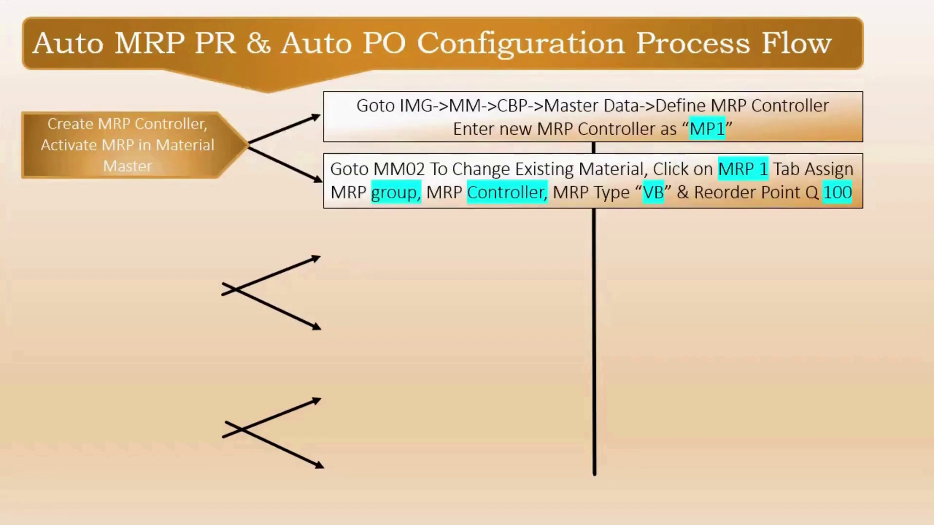
{"action": "left_click", "coordinate": [785, 278]}
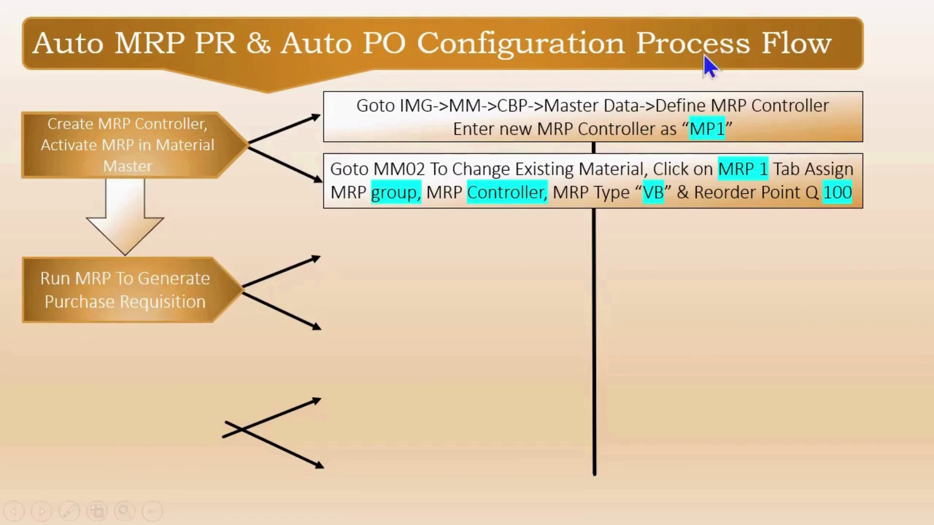
{"action": "left_click", "coordinate": [646, 168]}
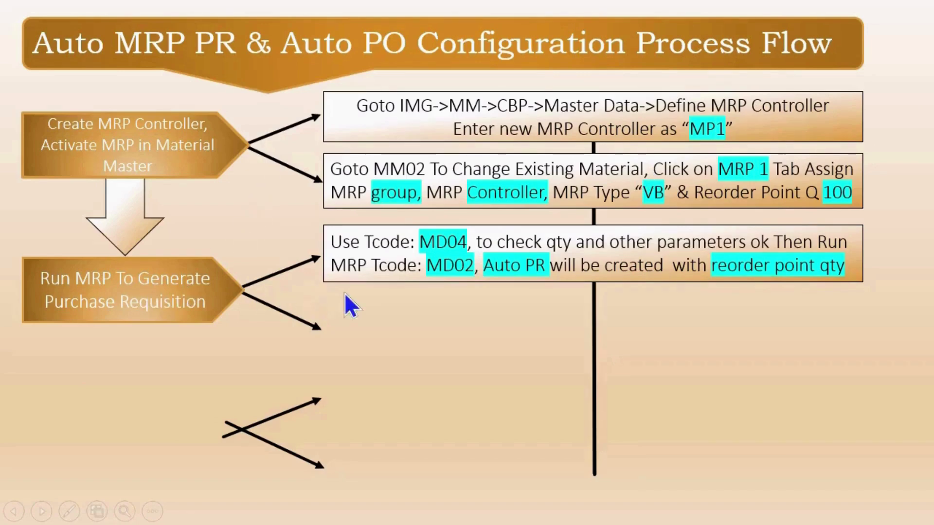
{"action": "left_click", "coordinate": [513, 285]}
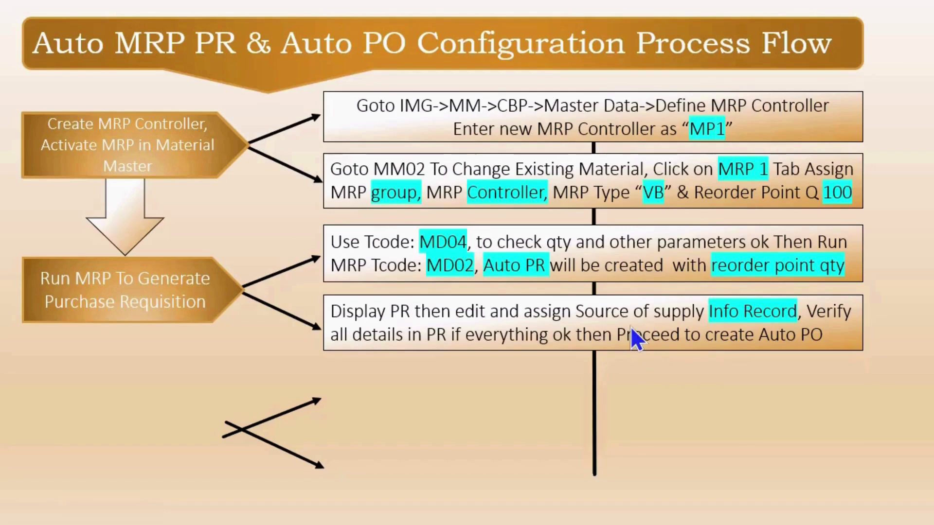
{"action": "key", "text": "alt+Tab"}
{"action": "key", "text": "alt+Tab"}
{"action": "key", "text": "alt+Tab"}
{"action": "key", "text": "alt+Tab"}
{"action": "key", "text": "alt+Tab"}
{"action": "key", "text": "alt+Tab"}
{"action": "key", "text": "alt+Tab"}
{"action": "key", "text": "alt+Tab"}
{"action": "key", "text": "alt+Tab"}
{"action": "key", "text": "alt+Tab"}
{"action": "key", "text": "alt+Tab"}
{"action": "key", "text": "alt+Tab"}
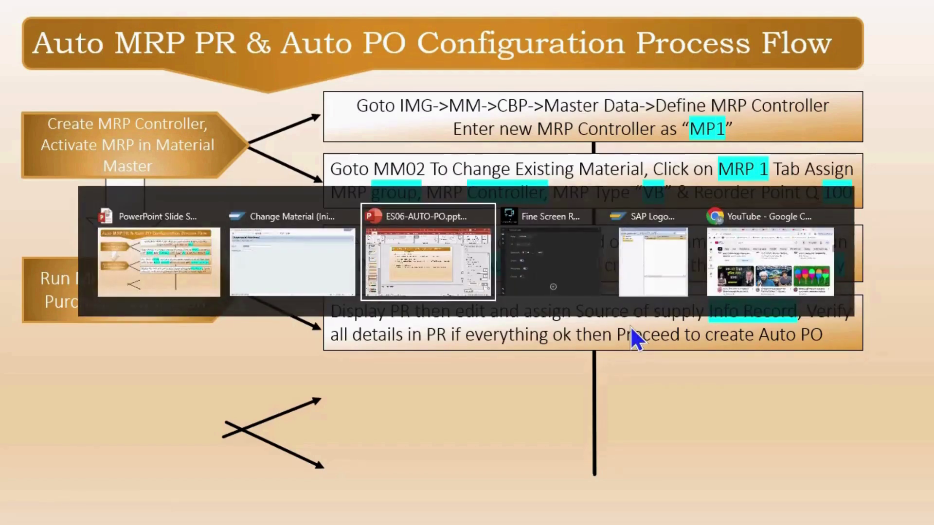
{"action": "key", "text": "alt+Tab"}
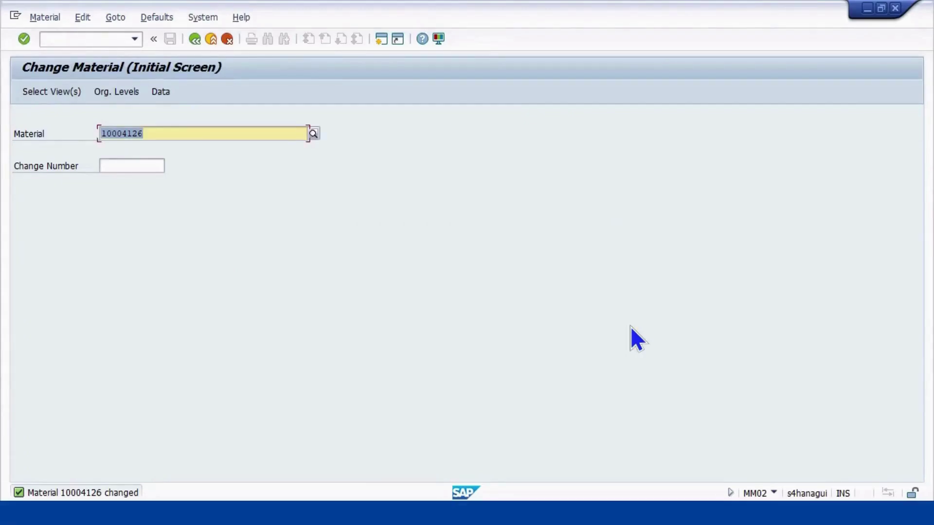
Start transaction /NMD04 from the command field
{"action": "left_click", "coordinate": [107, 37]}
{"action": "type", "text": "/"}
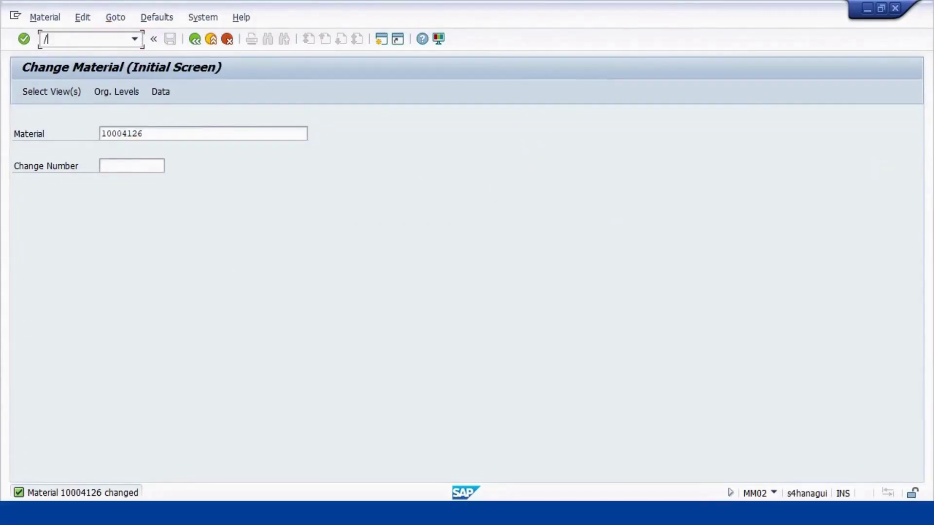
{"action": "type", "text": "NMD04"}
{"action": "key", "text": "Return"}
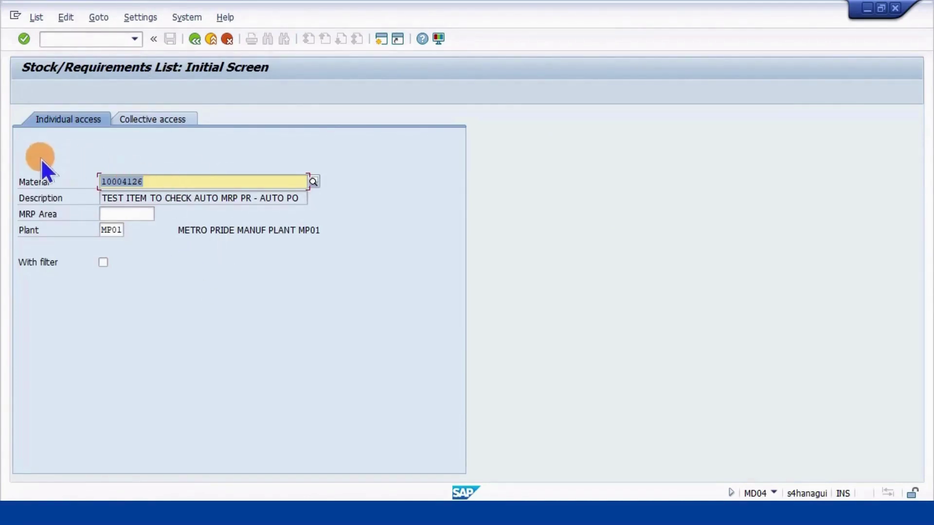
Replace the material number with 10004126 and load its stock/requirements list
{"action": "left_click", "coordinate": [157, 183]}
{"action": "left_click_drag", "start_coordinate": [157, 184], "coordinate": [38, 154]}
{"action": "type", "text": "1000"}
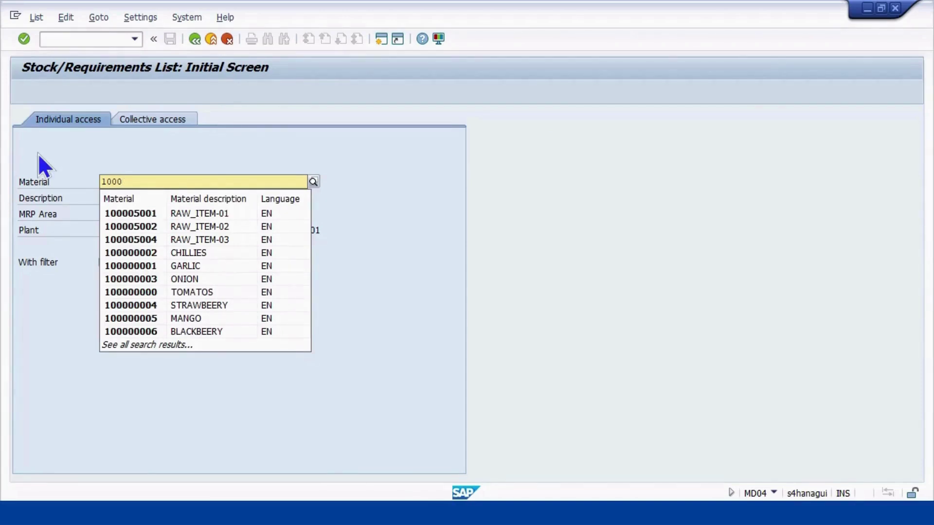
{"action": "type", "text": "41"}
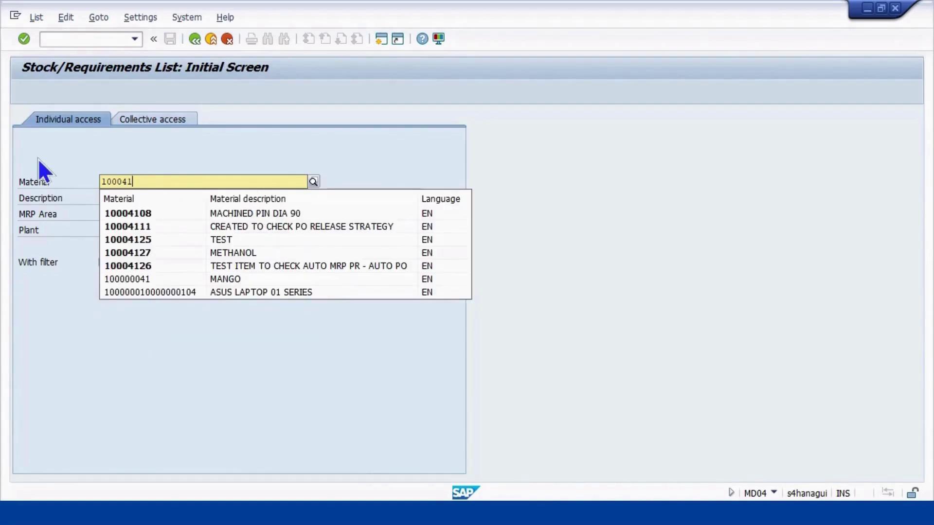
{"action": "left_click", "coordinate": [285, 269]}
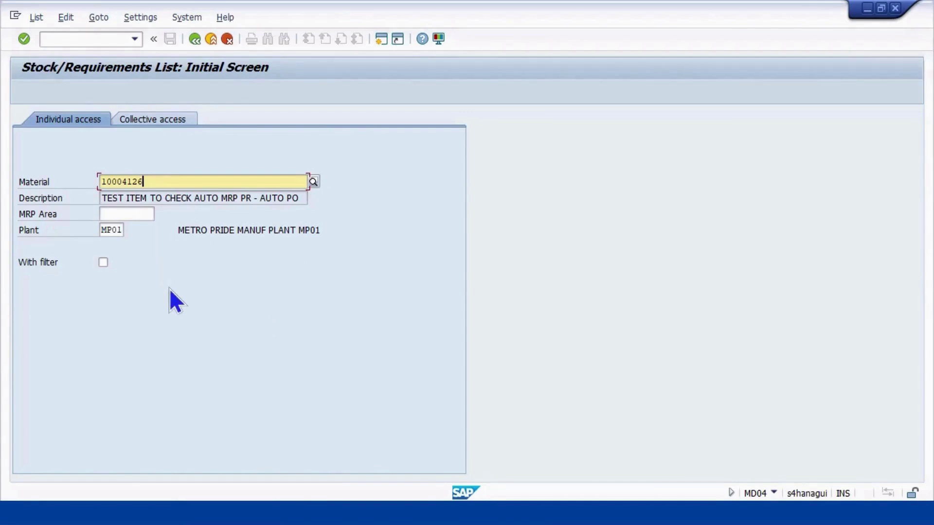
{"action": "key", "text": "Return"}
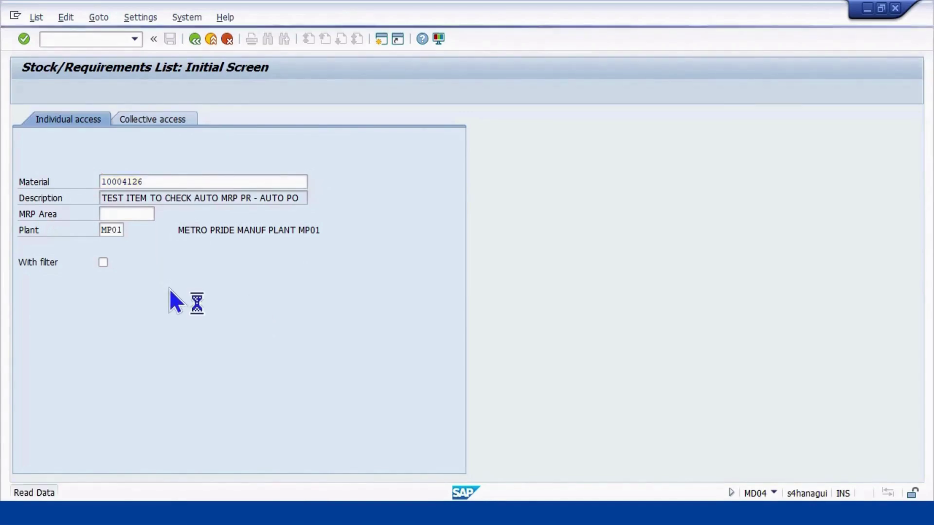
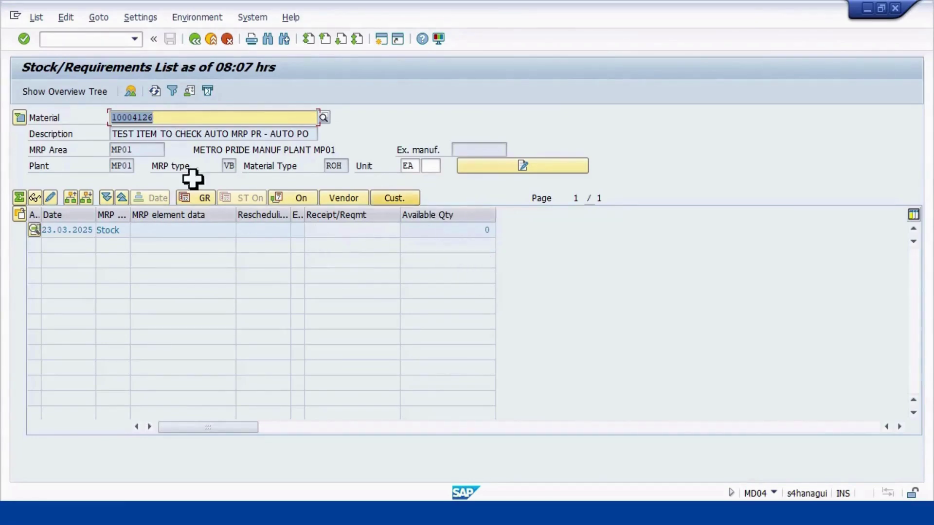
Refresh material 10004126's stock/requirements list, confirming zero available stock, and enter /NMD02
{"action": "left_click", "coordinate": [154, 89]}
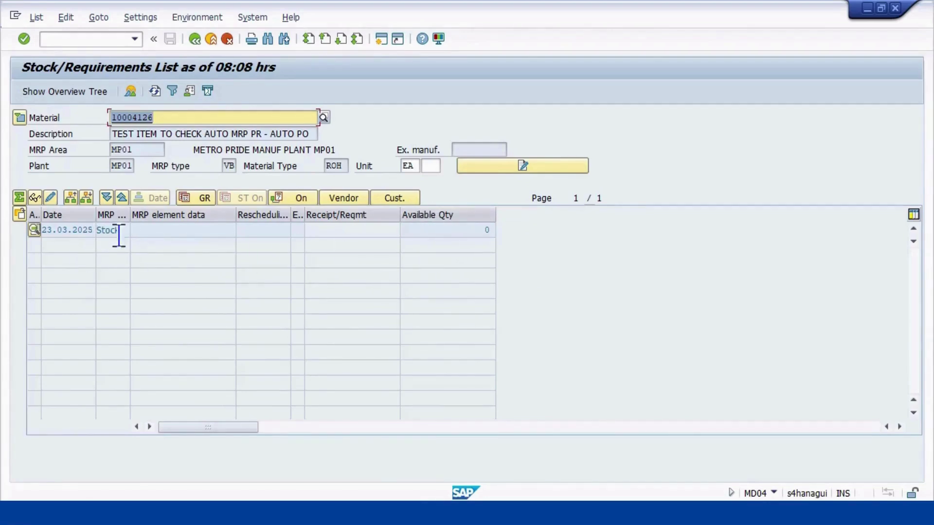
{"action": "left_click", "coordinate": [72, 38]}
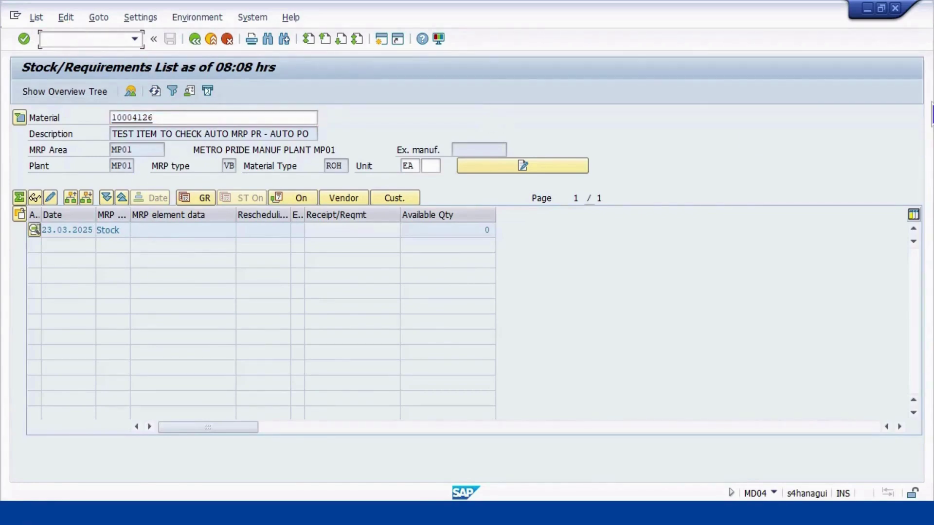
{"action": "type", "text": "/NMD02"}
Open MD02 and set Create Purchase Req. to 1 (purchase requisitions)
{"action": "key", "text": "Return"}
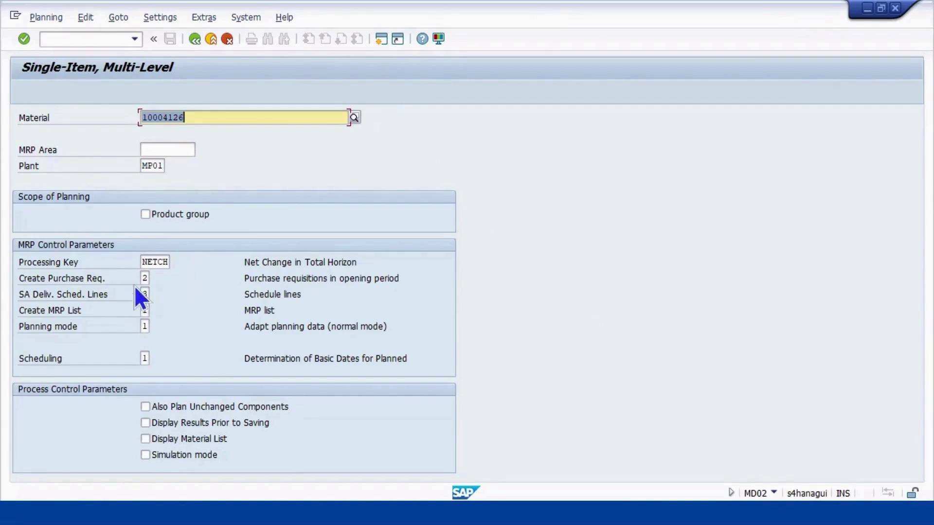
{"action": "left_click", "coordinate": [145, 277]}
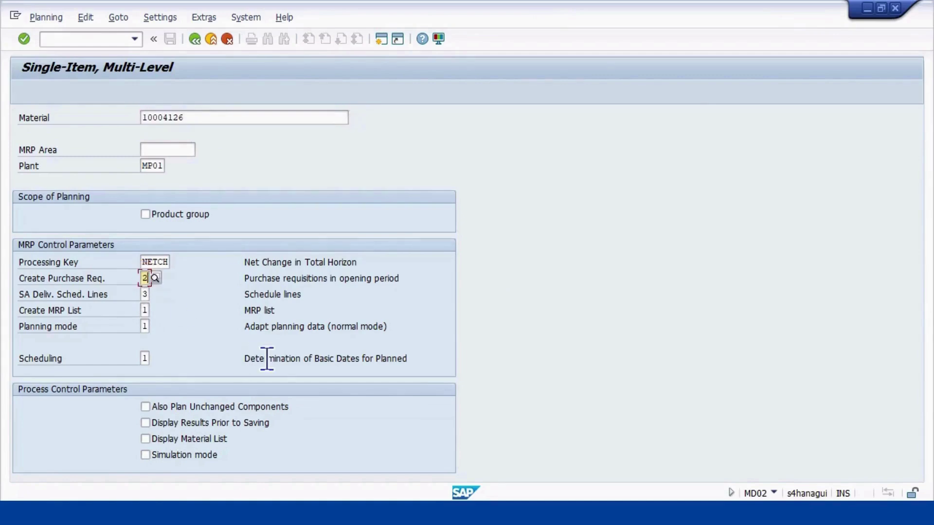
{"action": "key", "text": "BackSpace"}
{"action": "type", "text": "1"}
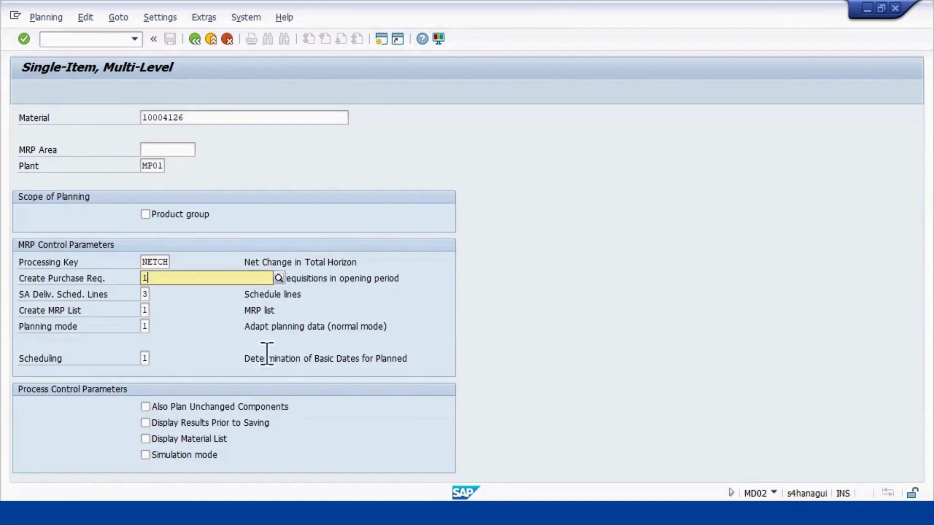
{"action": "key", "text": "F4"}
{"action": "left_click", "coordinate": [218, 314]}
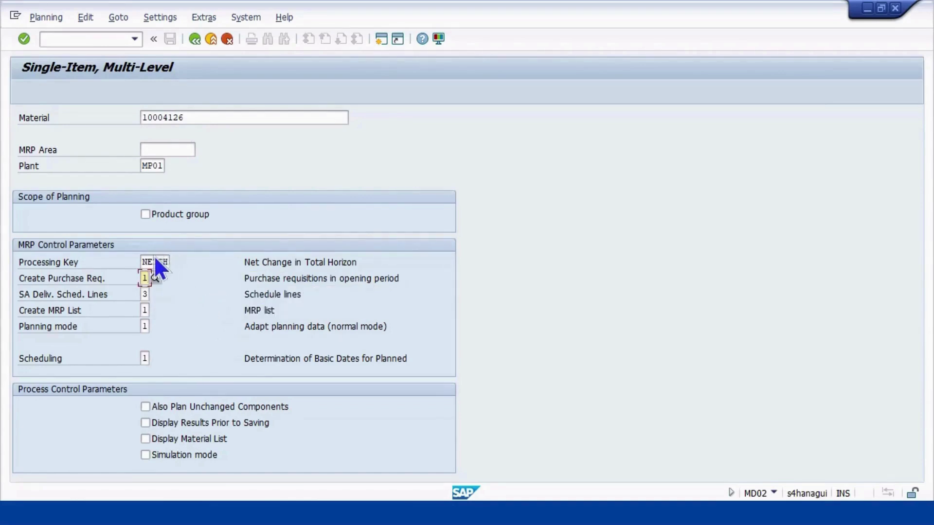
Set schedule lines to No schedule lines, keep Create MRP List at 1, and validate the entries
{"action": "left_click", "coordinate": [144, 294]}
{"action": "left_click", "coordinate": [155, 294]}
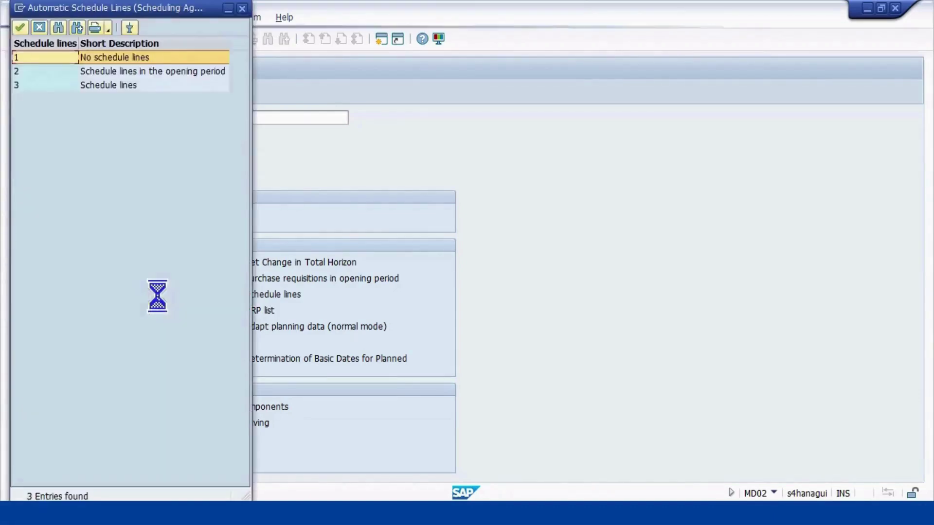
{"action": "left_click", "coordinate": [109, 59]}
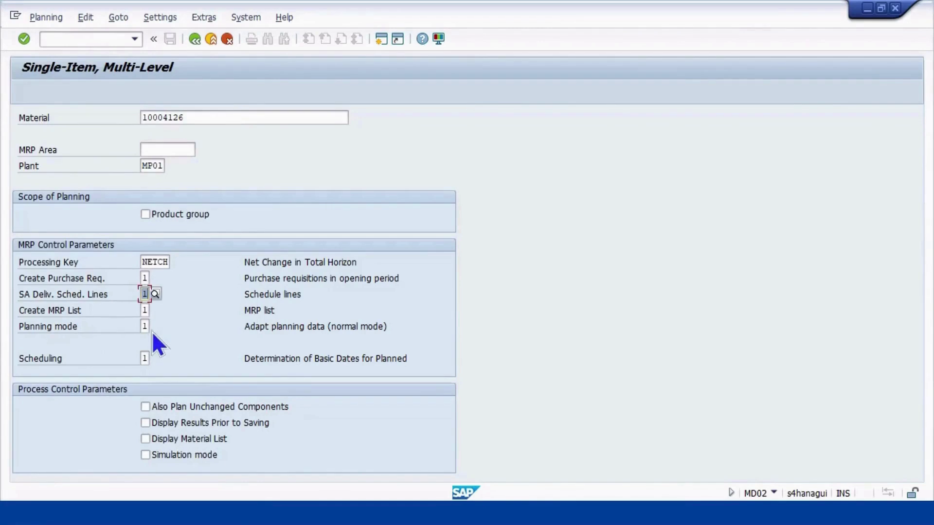
{"action": "left_click", "coordinate": [142, 310]}
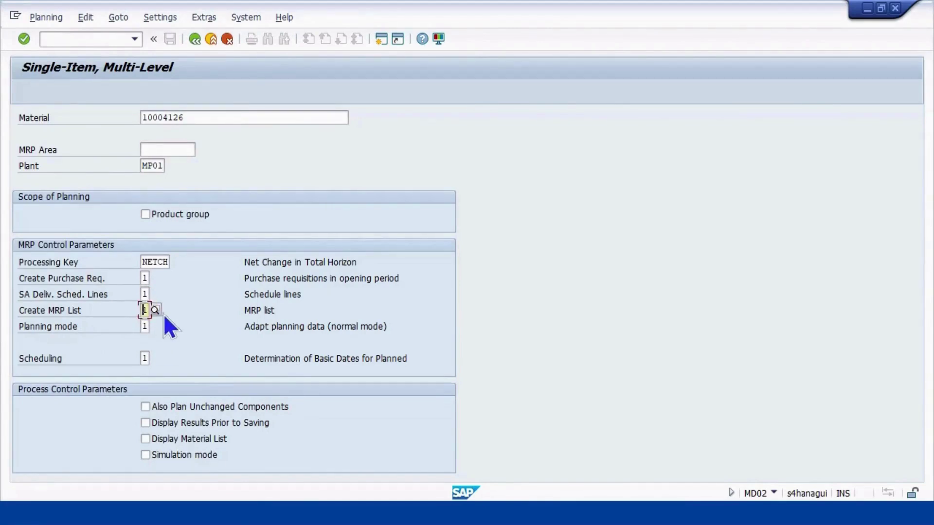
{"action": "left_click", "coordinate": [154, 310]}
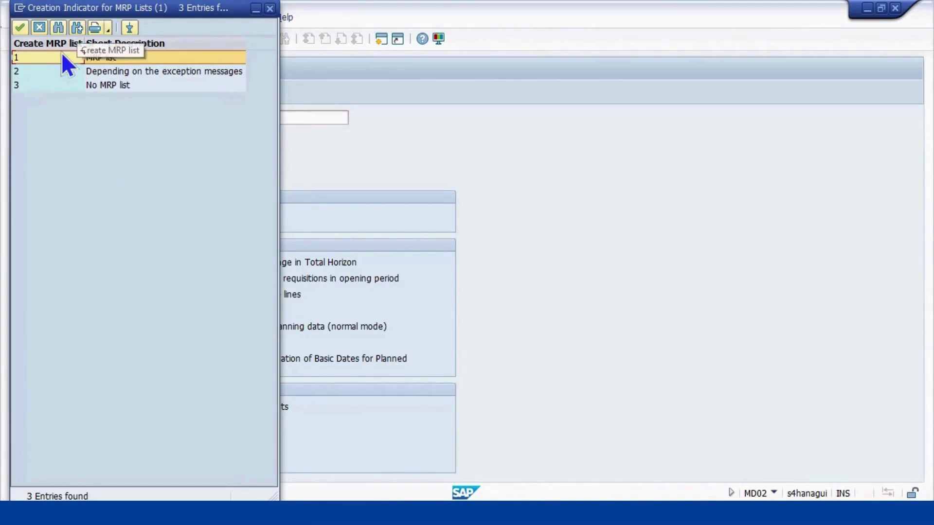
{"action": "left_click", "coordinate": [19, 27]}
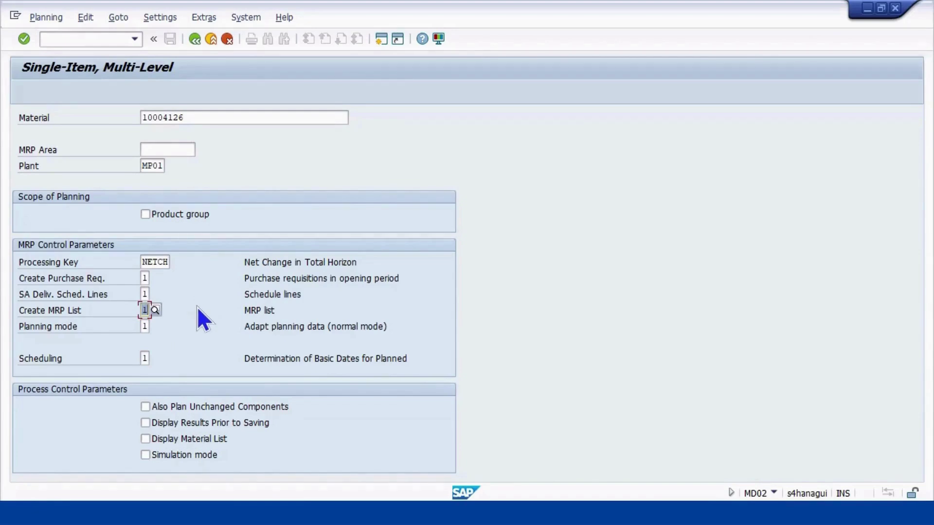
{"action": "key", "text": "Return"}
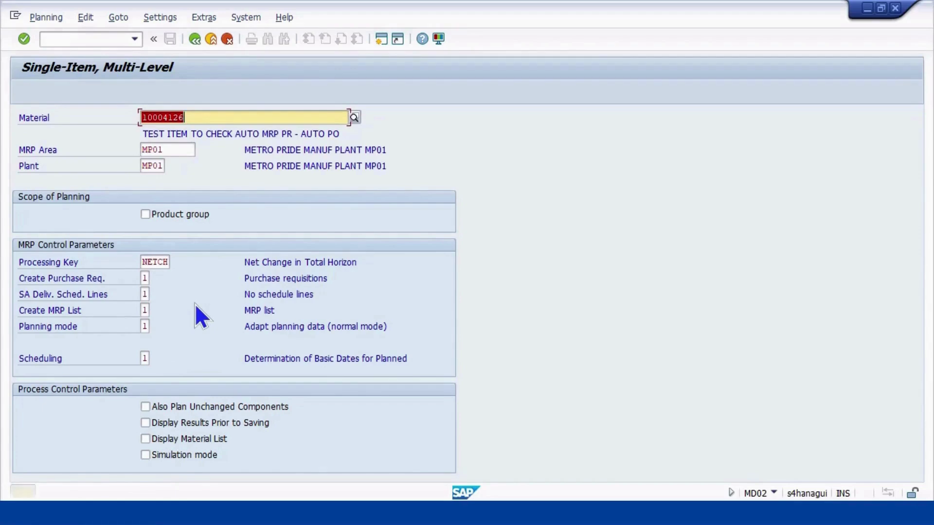
Run MRP for material 10004126 and review the statistics showing 1 purchase requisition created
{"action": "key", "text": "Return"}
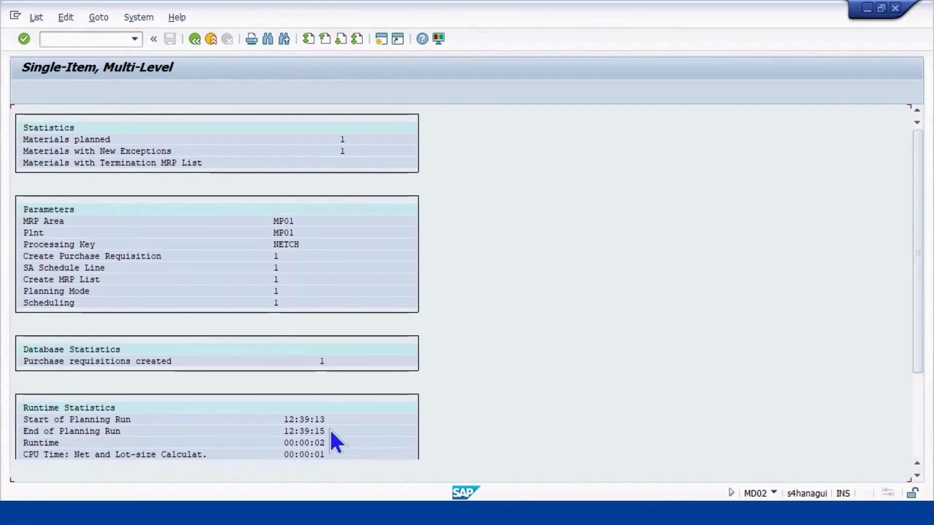
{"action": "scroll", "coordinate": [202, 437], "scroll_direction": "down", "scroll_amount": 1}
{"action": "scroll", "coordinate": [172, 445], "scroll_direction": "down", "scroll_amount": 1}
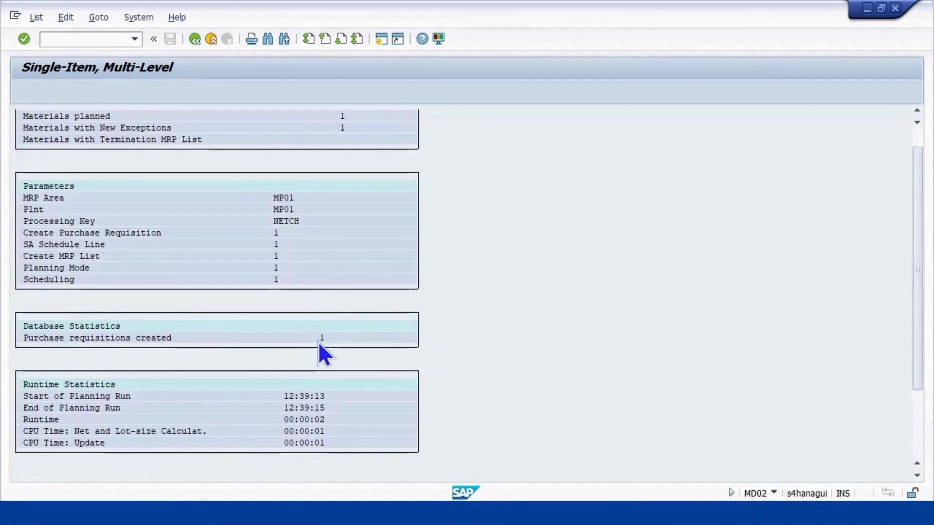
{"action": "scroll", "coordinate": [318, 341], "scroll_direction": "up", "scroll_amount": 1}
{"action": "scroll", "coordinate": [306, 360], "scroll_direction": "down", "scroll_amount": 4}
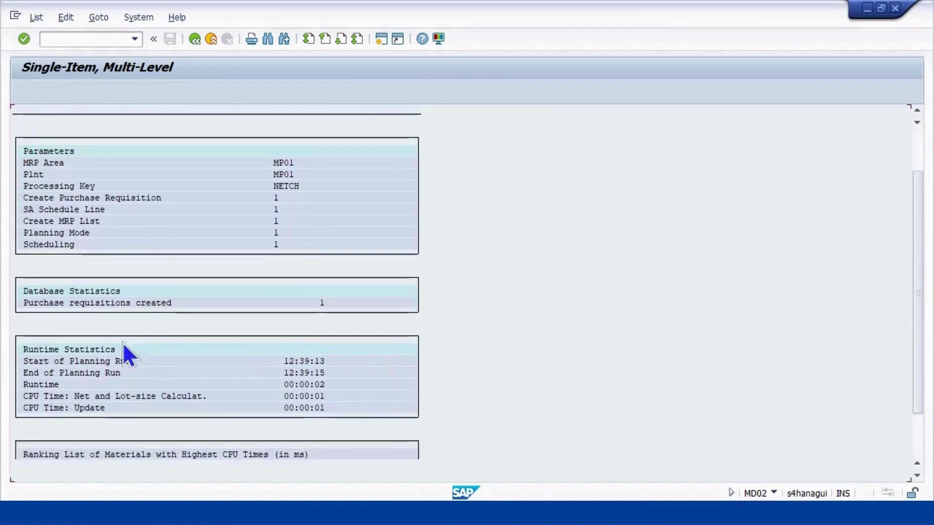
{"action": "scroll", "coordinate": [128, 349], "scroll_direction": "up", "scroll_amount": 5}
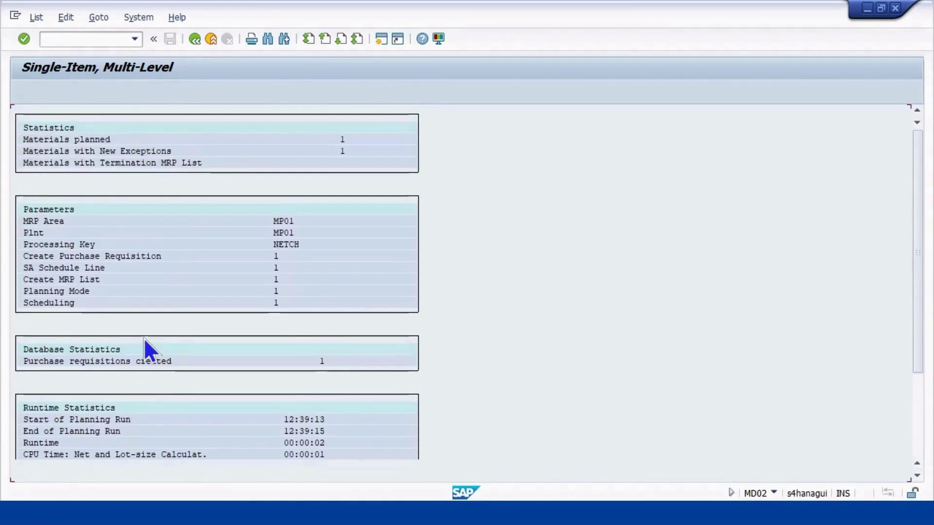
{"action": "scroll", "coordinate": [119, 403], "scroll_direction": "down", "scroll_amount": 3}
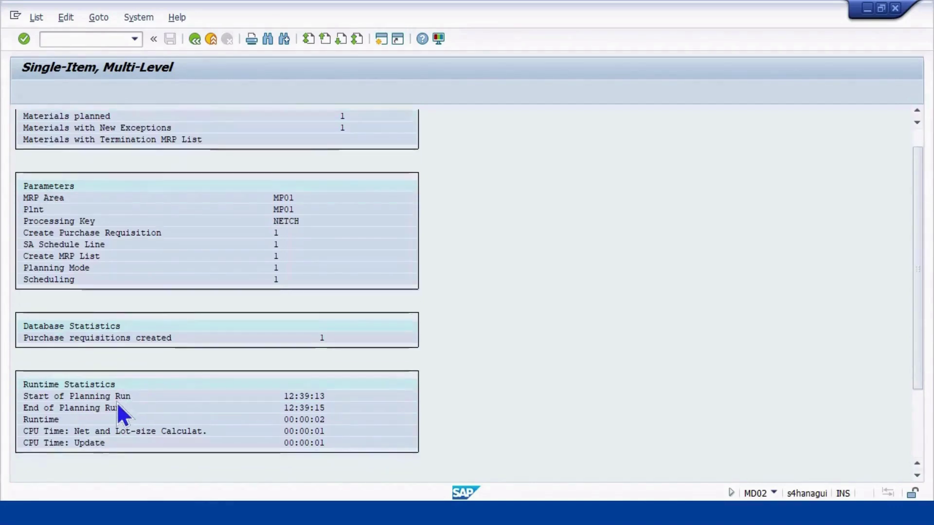
{"action": "scroll", "coordinate": [148, 404], "scroll_direction": "up", "scroll_amount": 3}
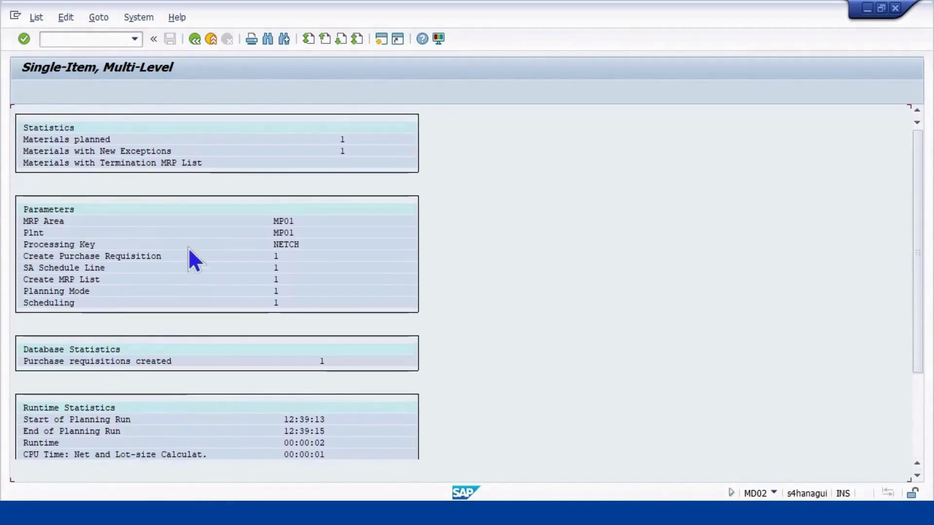
Go to the stock/requirements list with /NMD04
{"action": "left_click", "coordinate": [92, 38]}
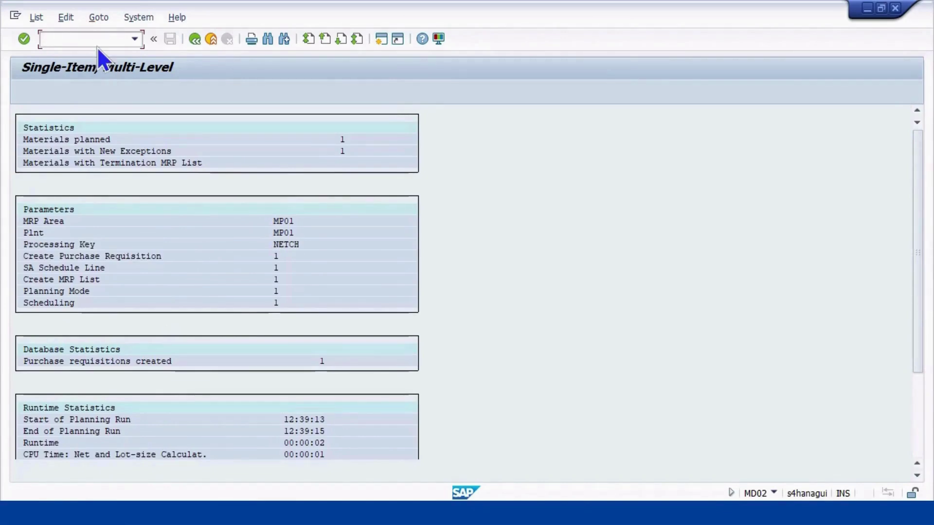
{"action": "type", "text": "/NMD"}
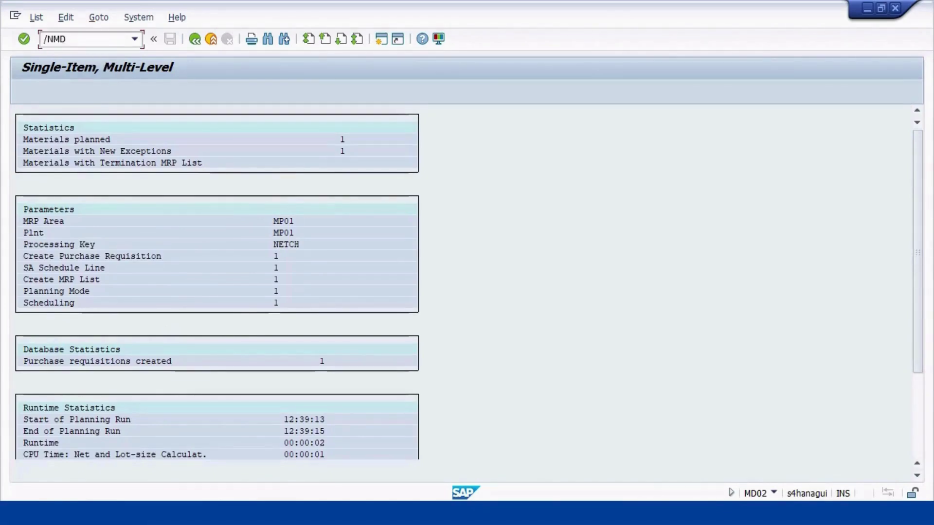
{"action": "type", "text": "04"}
{"action": "key", "text": "Return"}
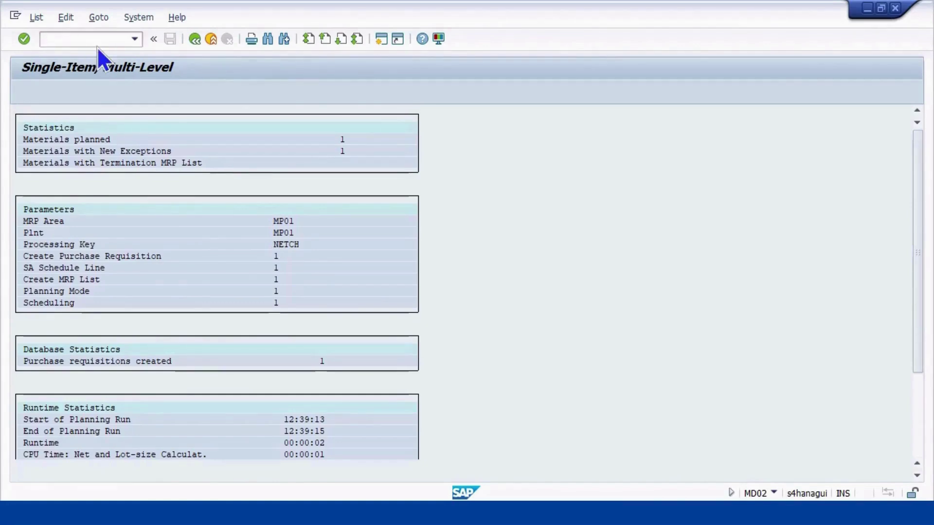
Display and refresh 10004126's stock list, then open details of the new 100 EA requisition line
{"action": "key", "text": "Return"}
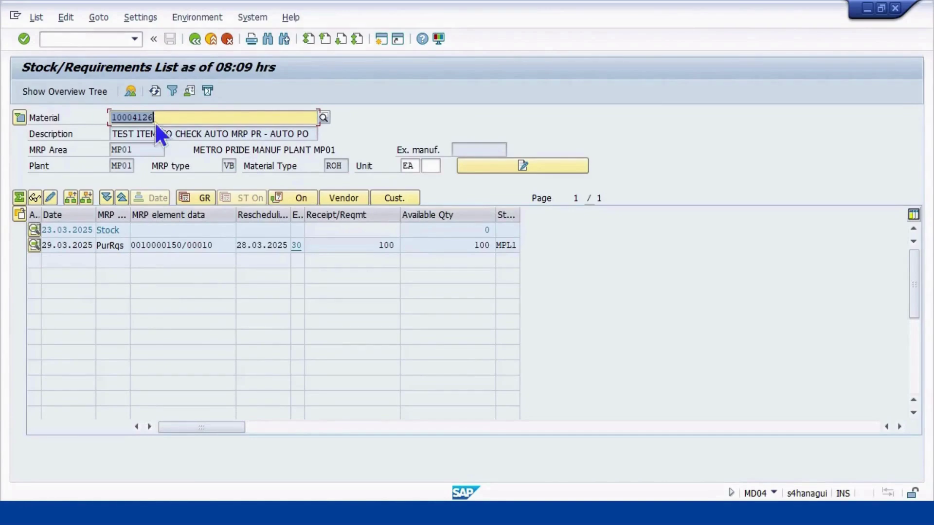
{"action": "left_click", "coordinate": [158, 89]}
{"action": "double_click", "coordinate": [159, 246]}
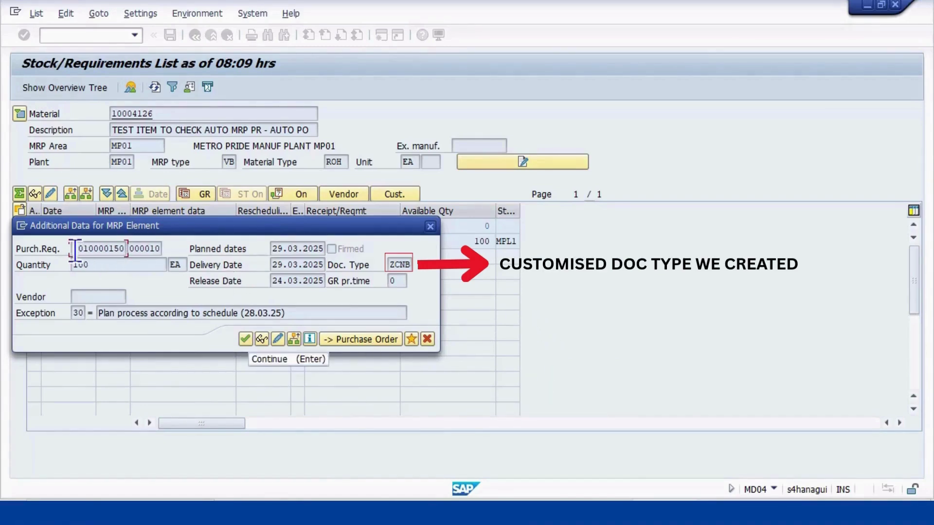
{"action": "left_click_drag", "start_coordinate": [75, 249], "coordinate": [130, 239]}
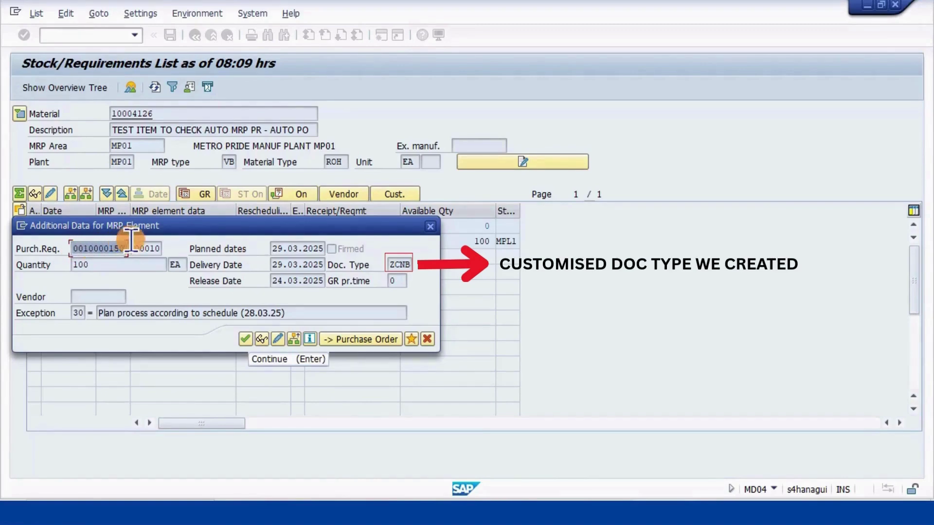
{"action": "key", "text": "ctrl+c"}
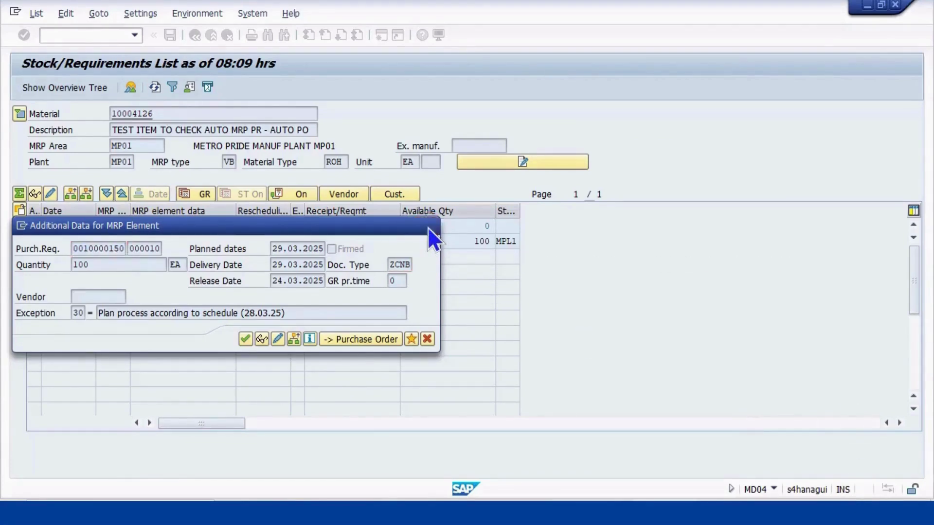
{"action": "left_click", "coordinate": [430, 226]}
{"action": "left_click", "coordinate": [380, 242]}
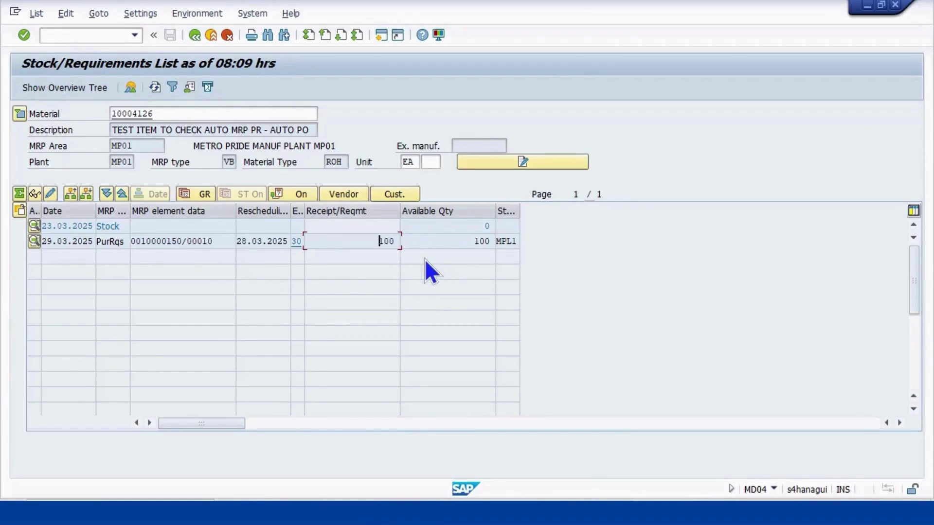
{"action": "left_click", "coordinate": [166, 239]}
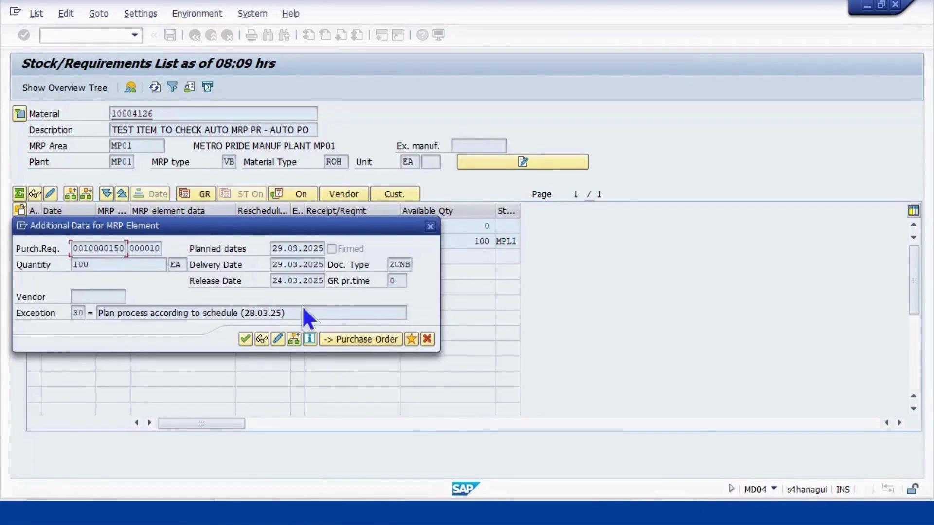
Convert requisition 10000150 into a draft purchase order, then exit without saving it
{"action": "left_click", "coordinate": [378, 339]}
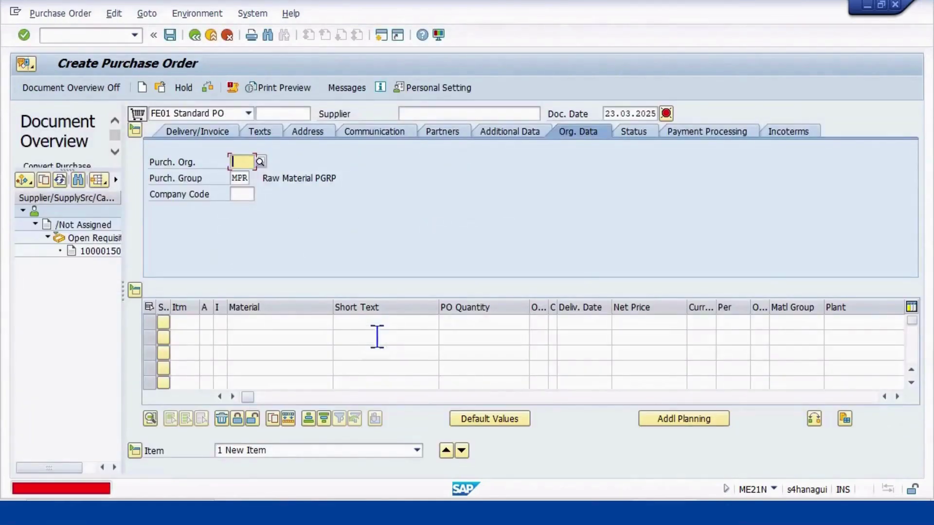
{"action": "left_click", "coordinate": [105, 256]}
{"action": "mouse_move", "coordinate": [103, 254]}
{"action": "left_mouse_down"}
{"action": "mouse_move", "coordinate": [162, 211]}
{"action": "mouse_move", "coordinate": [158, 114]}
{"action": "mouse_move", "coordinate": [144, 114]}
{"action": "left_mouse_up"}
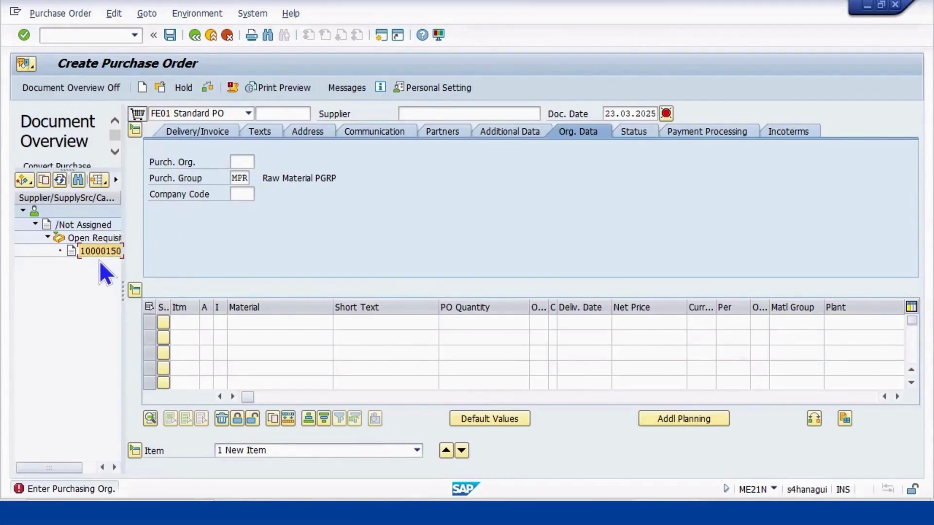
{"action": "left_click_drag", "start_coordinate": [99, 250], "coordinate": [133, 113]}
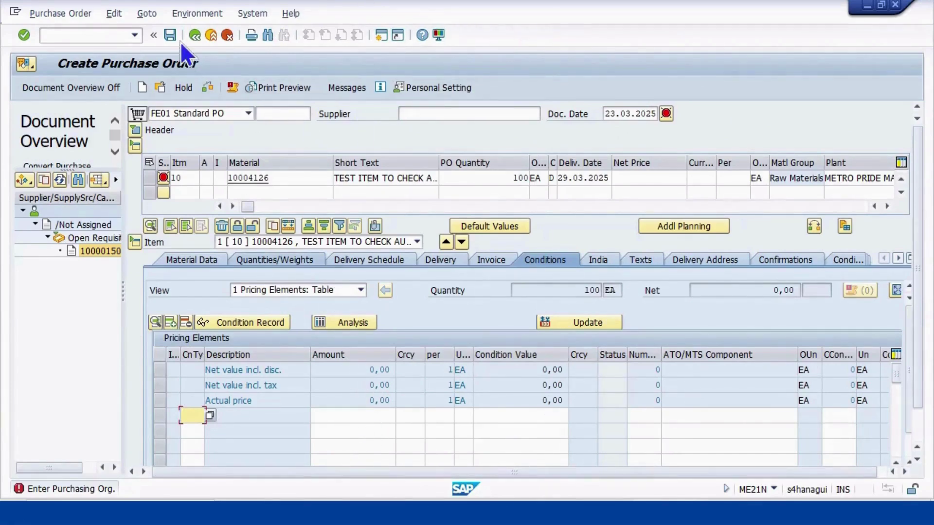
{"action": "left_click", "coordinate": [195, 32]}
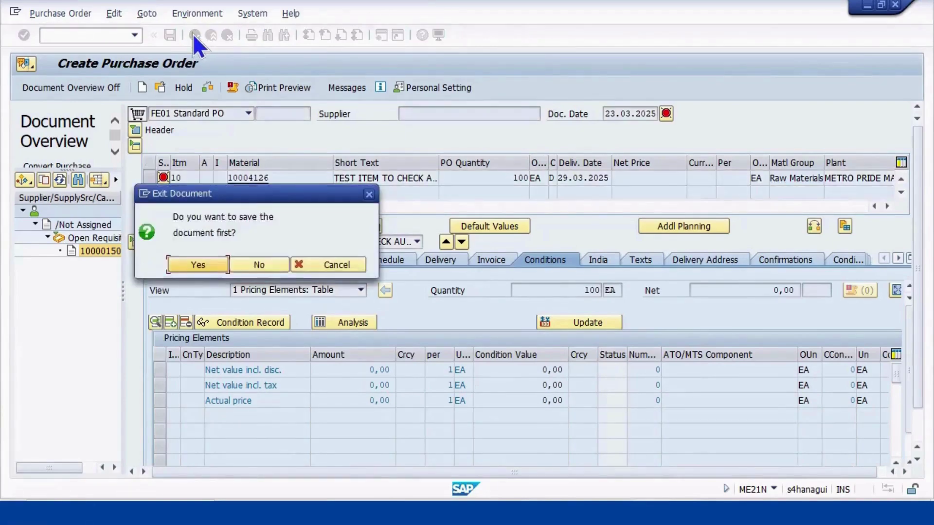
{"action": "left_click", "coordinate": [264, 262]}
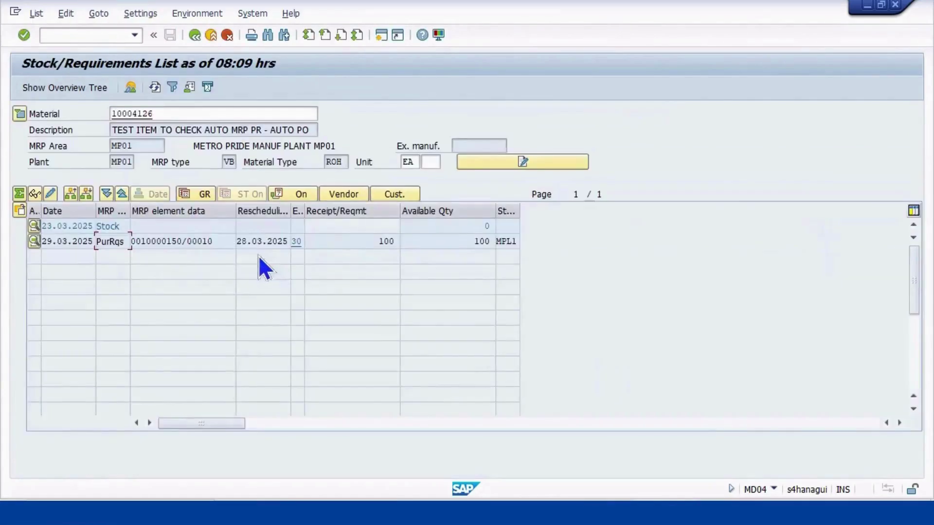
Go back to the MD04 initial screen and switch to the process-flow slide show
{"action": "left_click", "coordinate": [195, 36]}
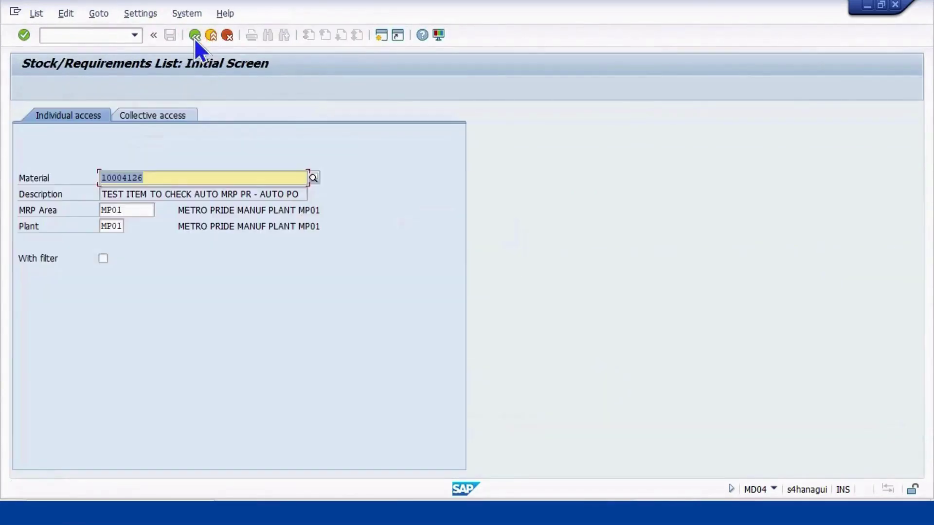
{"action": "key", "text": "alt+Tab"}
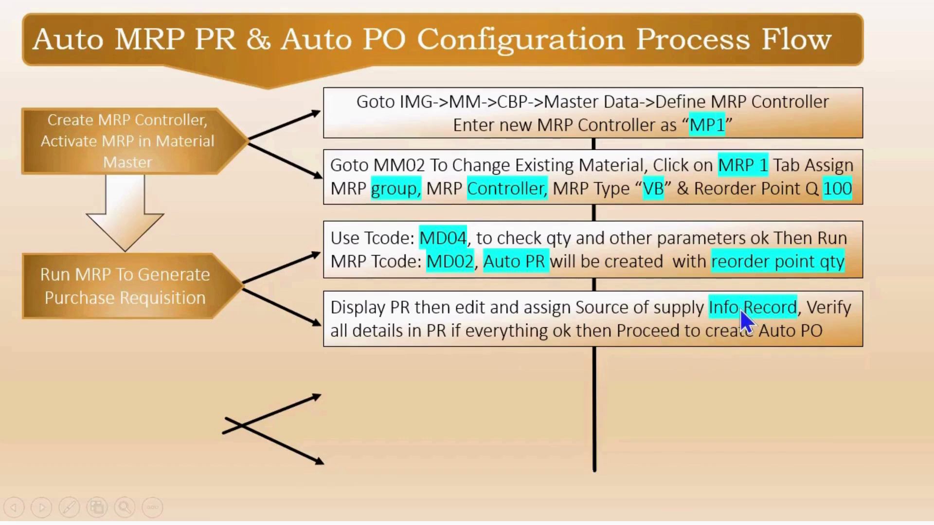
Switch back to SAP's Stock/Requirements List initial screen for material 10004126 at plant MP01
{"action": "key", "text": "alt+Tab"}
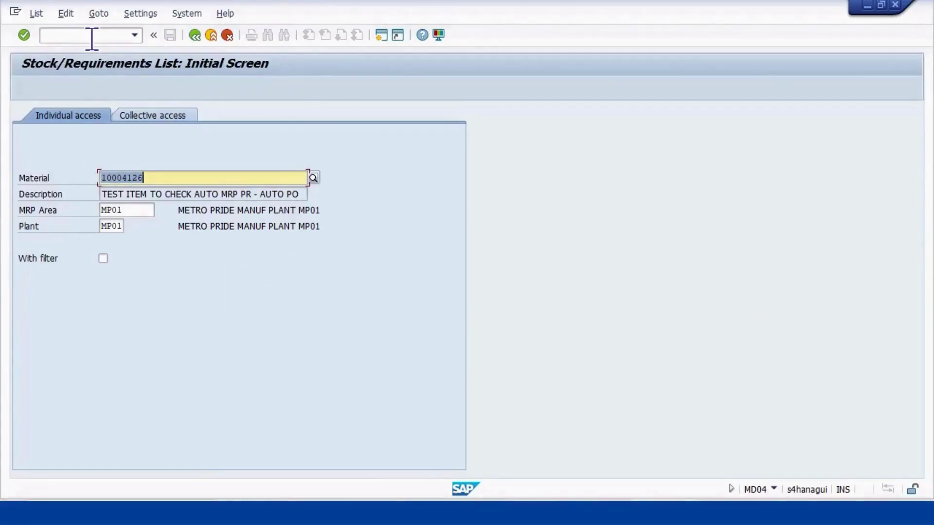
Start transaction ME51N from the command field
{"action": "left_click", "coordinate": [92, 37]}
{"action": "type", "text": "/NME51N"}
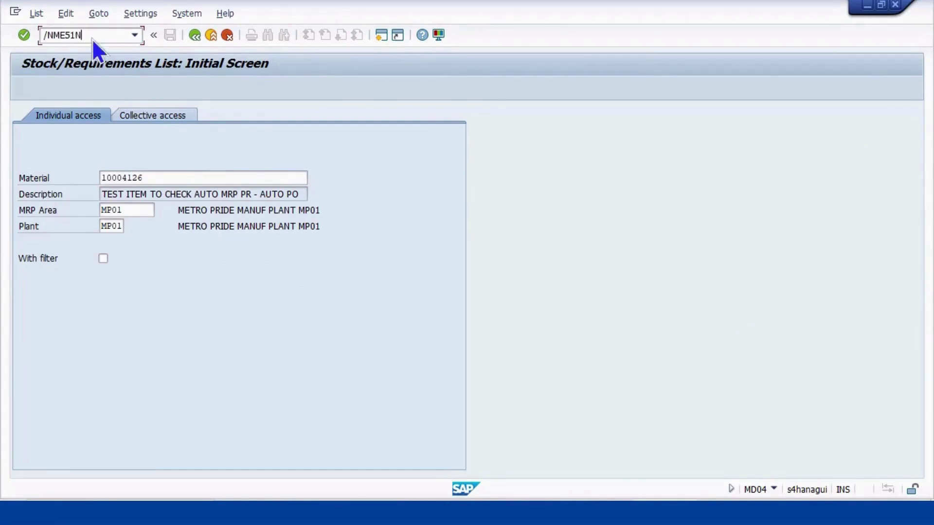
{"action": "key", "text": "Return"}
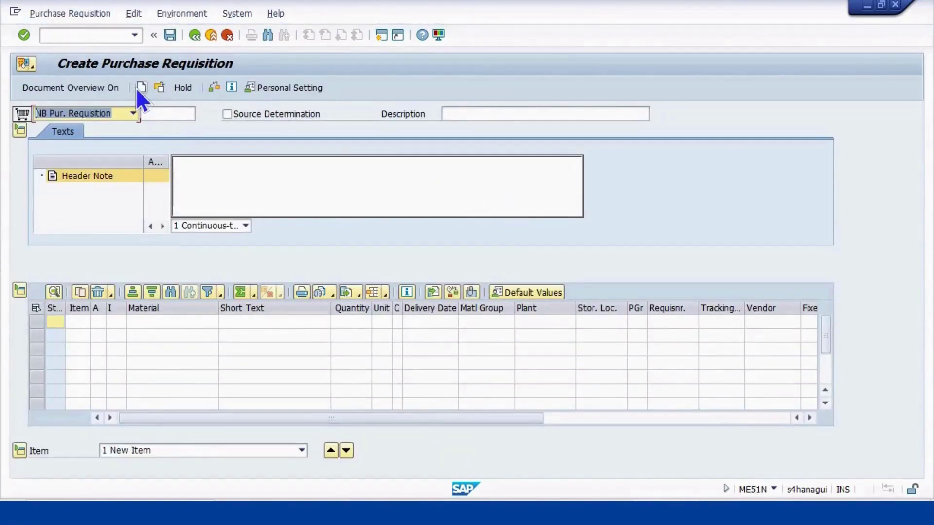
{"action": "left_click", "coordinate": [80, 6]}
{"action": "left_click", "coordinate": [99, 29]}
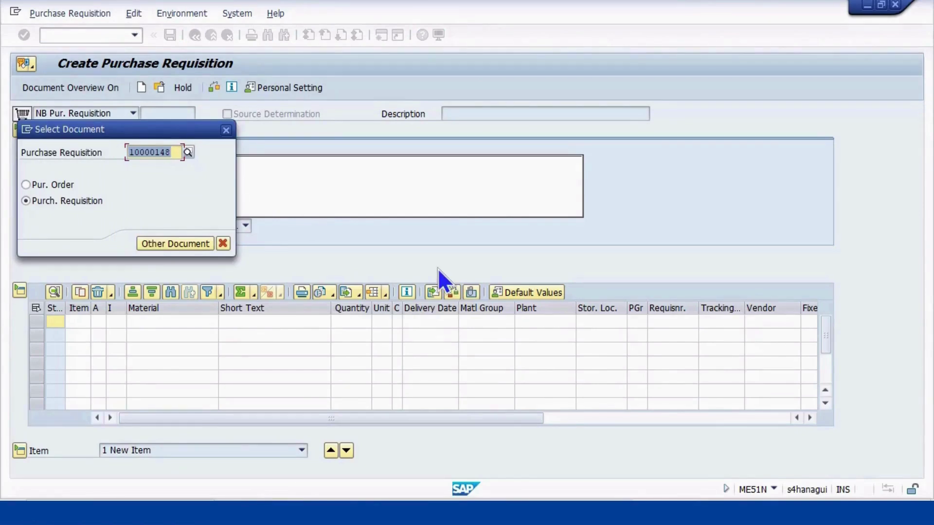
{"action": "key", "text": "ctrl+v"}
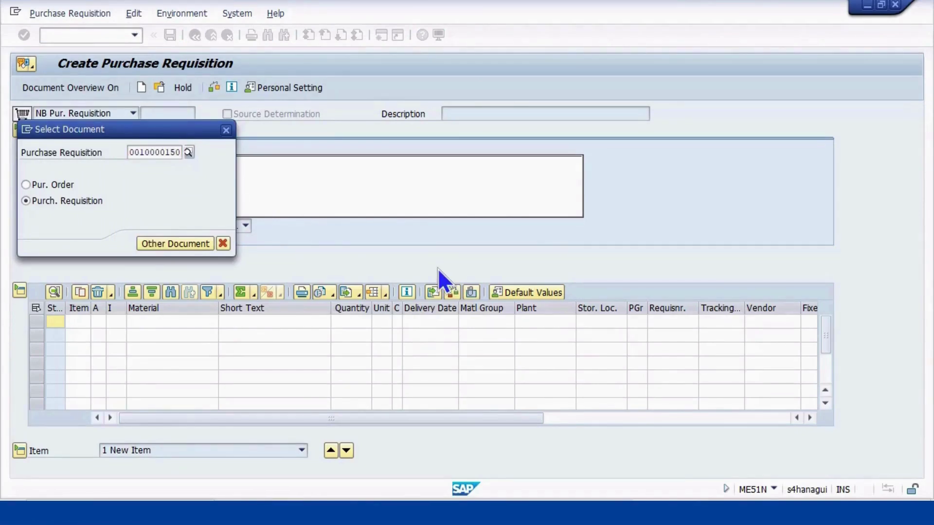
{"action": "key", "text": "Return"}
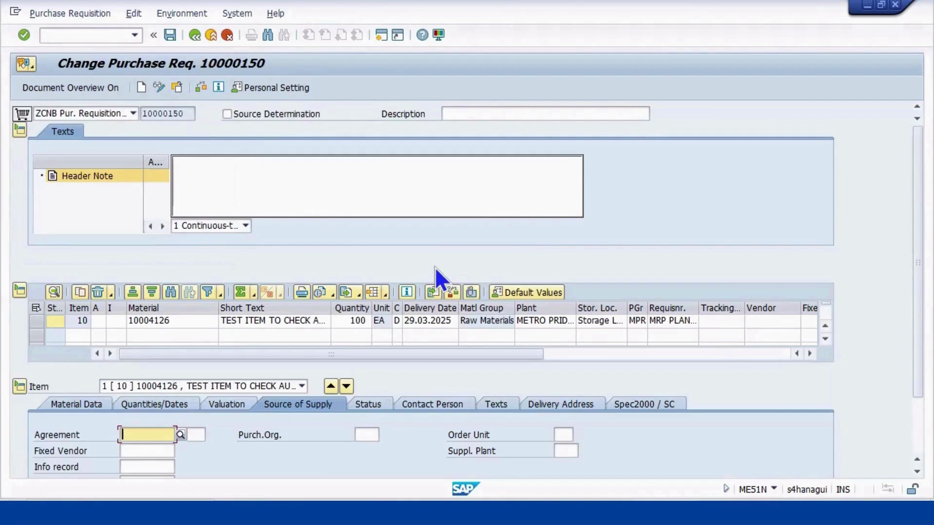
{"action": "scroll", "coordinate": [395, 393], "scroll_direction": "down", "scroll_amount": 5}
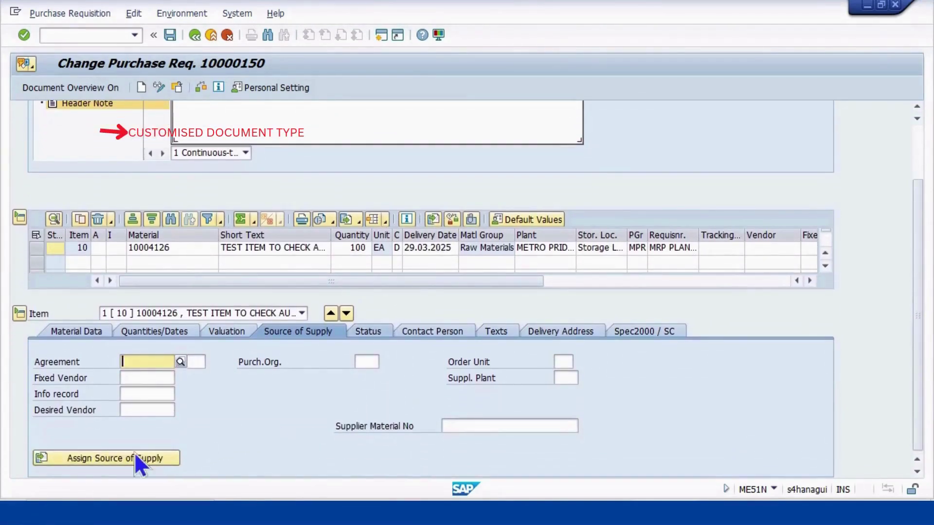
{"action": "scroll", "coordinate": [241, 419], "scroll_direction": "up", "scroll_amount": 1}
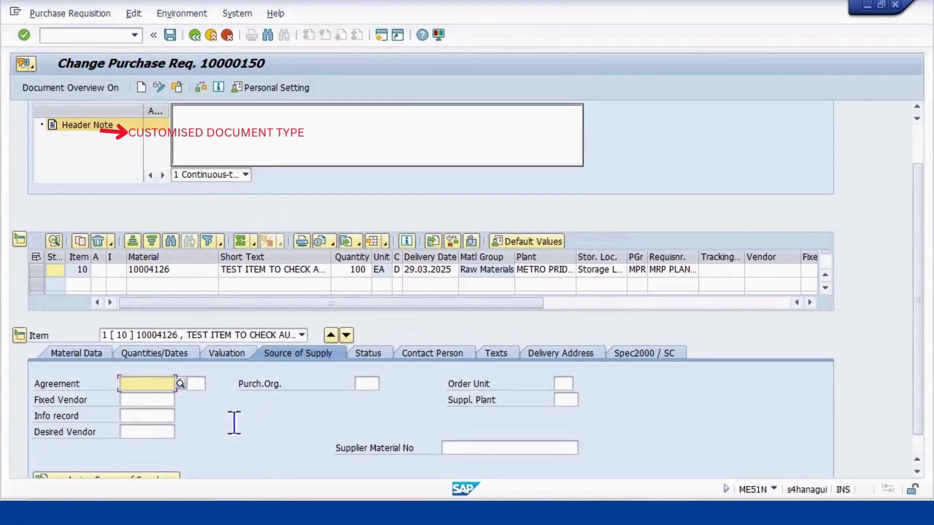
{"action": "scroll", "coordinate": [204, 444], "scroll_direction": "down", "scroll_amount": 1}
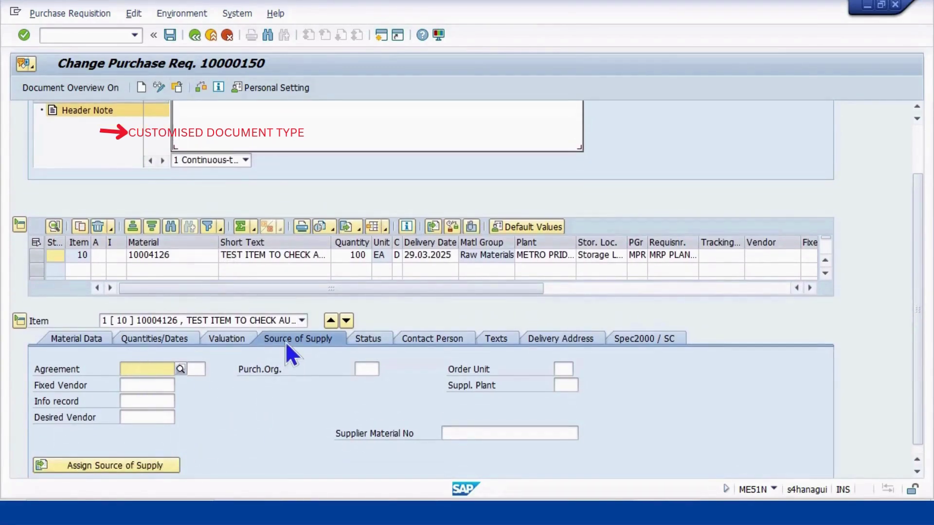
{"action": "left_click", "coordinate": [101, 466]}
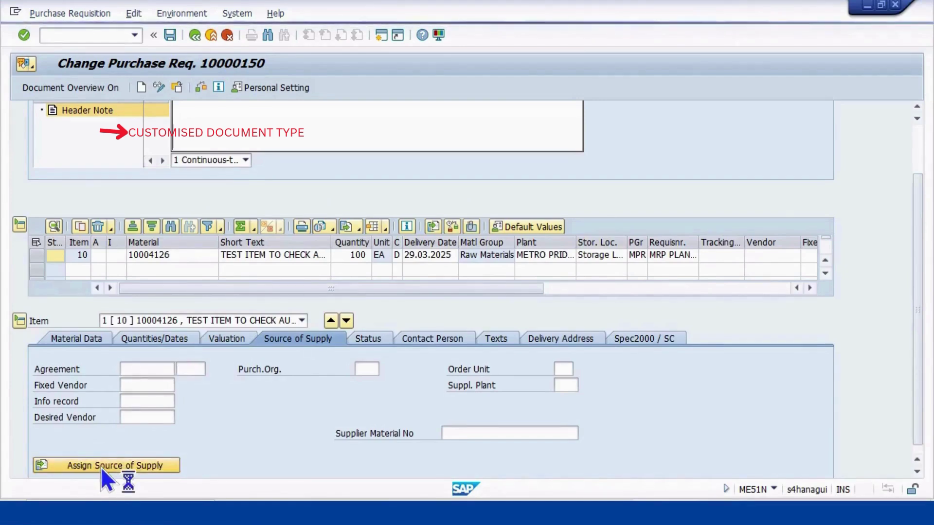
{"action": "scroll", "coordinate": [203, 442], "scroll_direction": "down", "scroll_amount": 1}
{"action": "scroll", "coordinate": [207, 454], "scroll_direction": "down", "scroll_amount": 1}
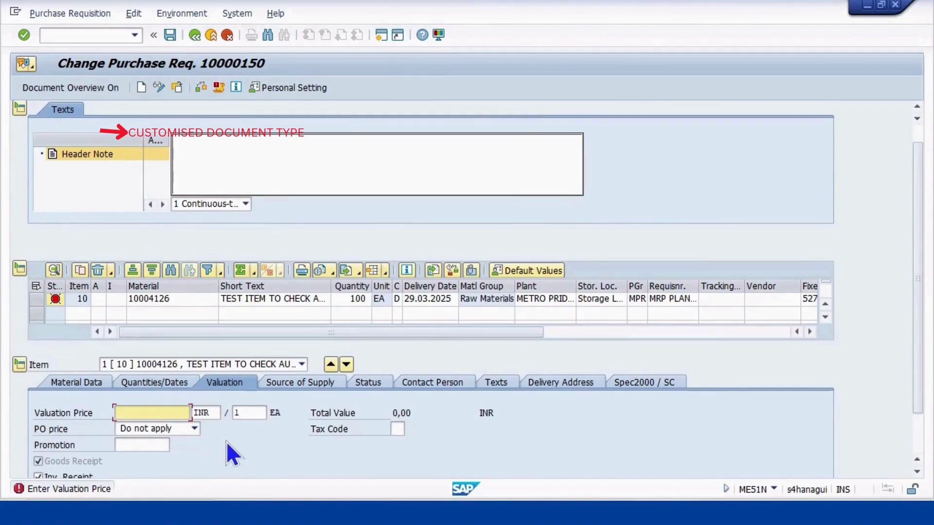
{"action": "scroll", "coordinate": [226, 442], "scroll_direction": "down", "scroll_amount": 2}
{"action": "scroll", "coordinate": [224, 442], "scroll_direction": "down", "scroll_amount": 2}
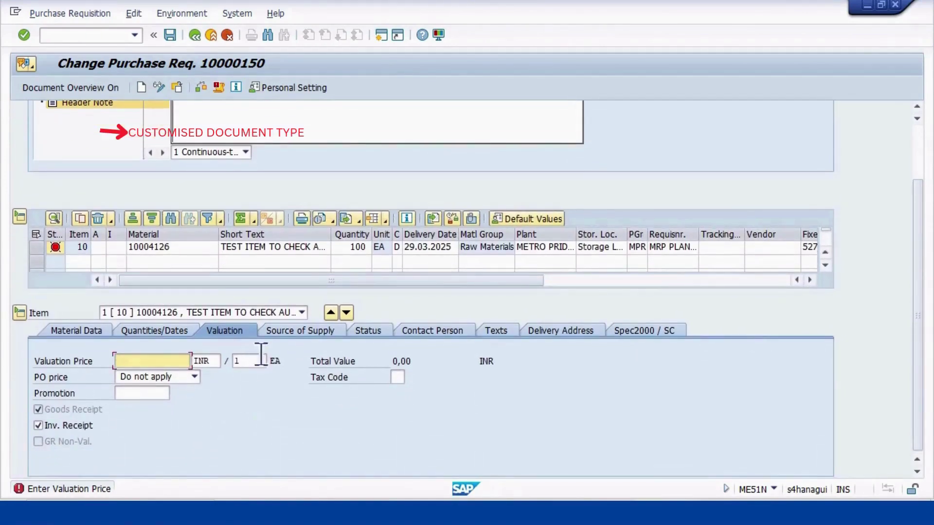
{"action": "left_click", "coordinate": [296, 325]}
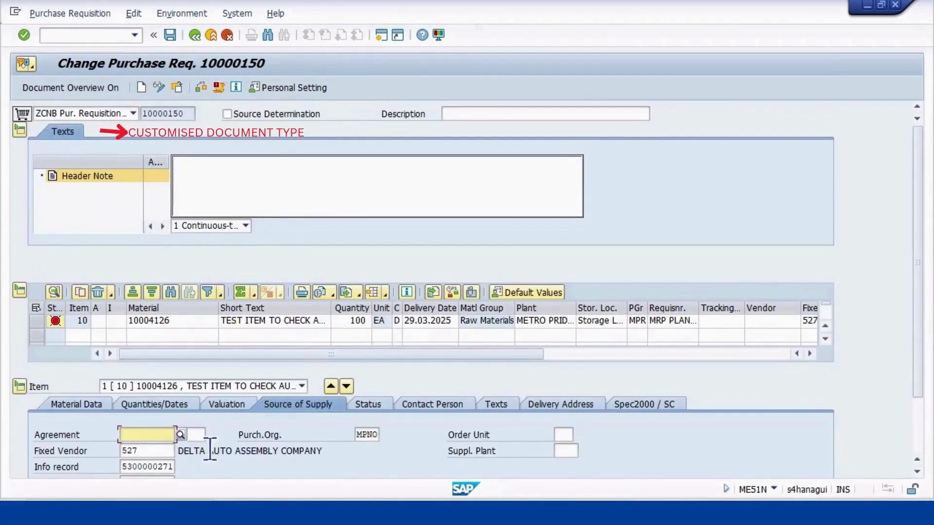
{"action": "scroll", "coordinate": [188, 440], "scroll_direction": "down", "scroll_amount": 4}
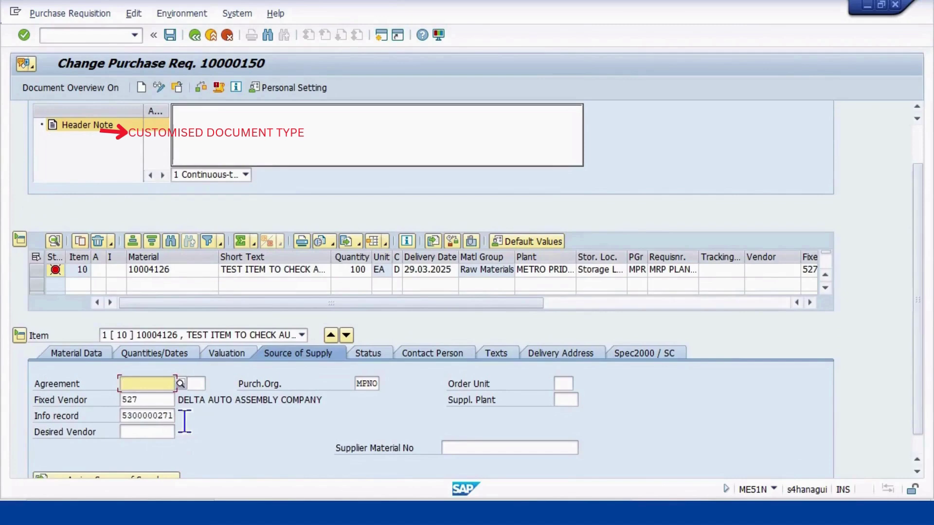
{"action": "scroll", "coordinate": [178, 426], "scroll_direction": "down", "scroll_amount": 2}
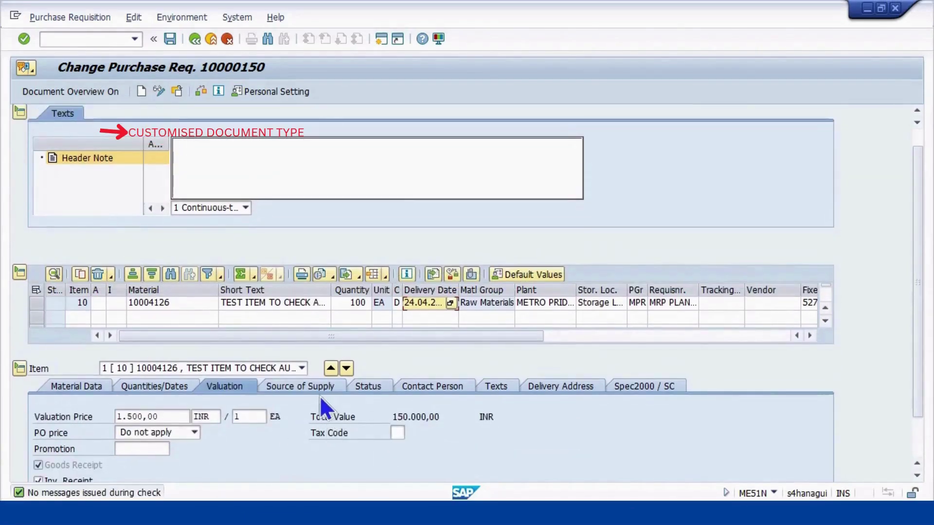
{"action": "scroll", "coordinate": [528, 425], "scroll_direction": "up", "scroll_amount": 1}
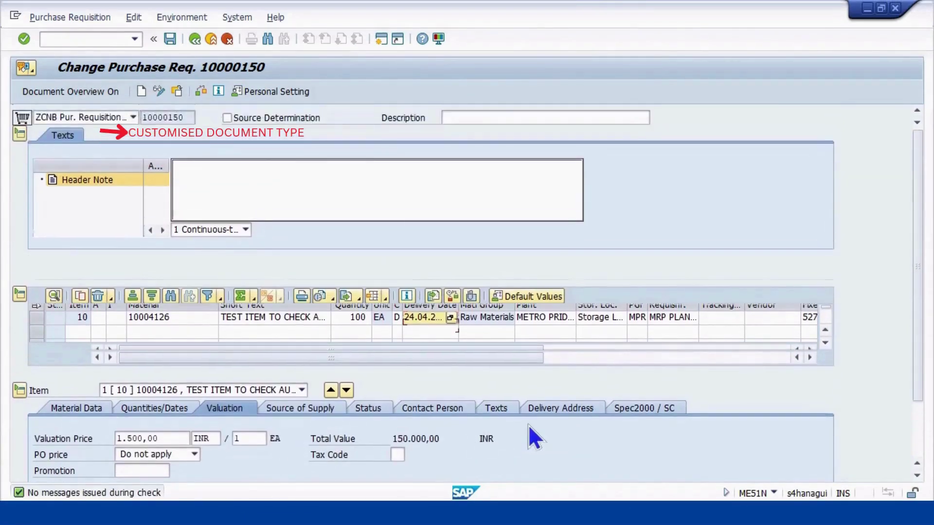
{"action": "left_click", "coordinate": [171, 36]}
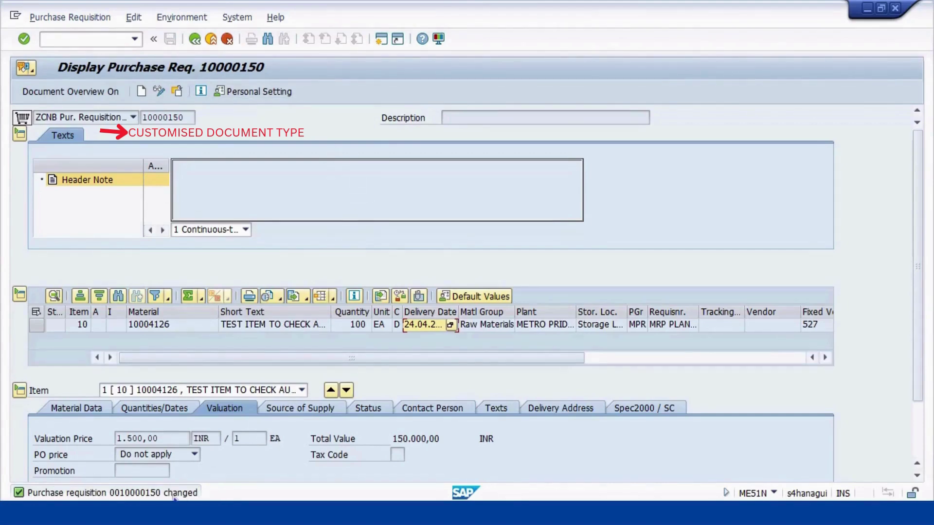
{"action": "left_click", "coordinate": [78, 39]}
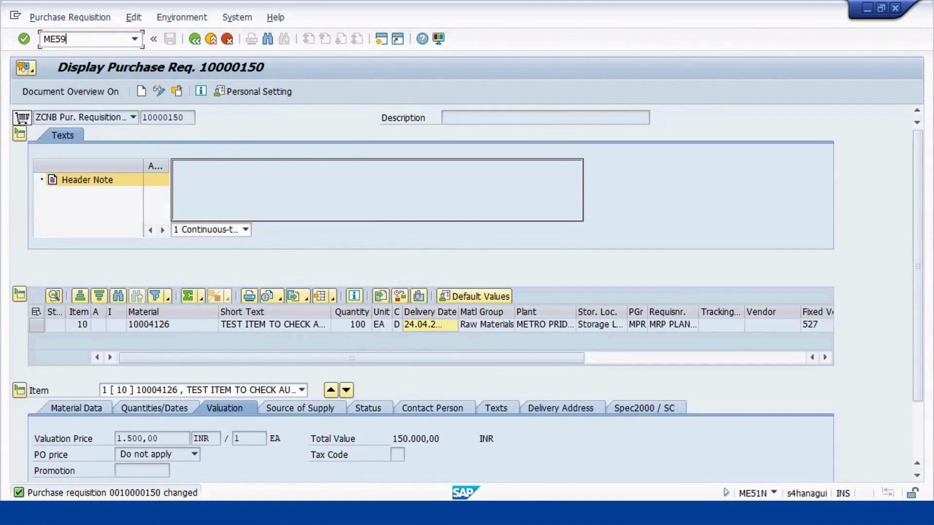
Start transaction ME59N for automatic creation of purchase orders from requisitions
{"action": "key", "text": "BackSpace"}
{"action": "key", "text": "BackSpace"}
{"action": "key", "text": "BackSpace"}
{"action": "type", "text": "E59N"}
{"action": "key", "text": "Return"}
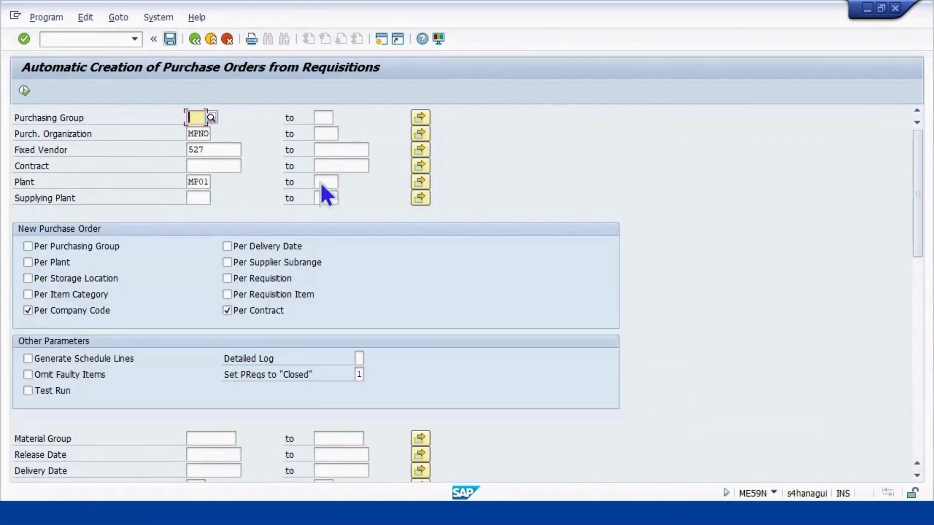
{"action": "scroll", "coordinate": [314, 231], "scroll_direction": "down", "scroll_amount": 2}
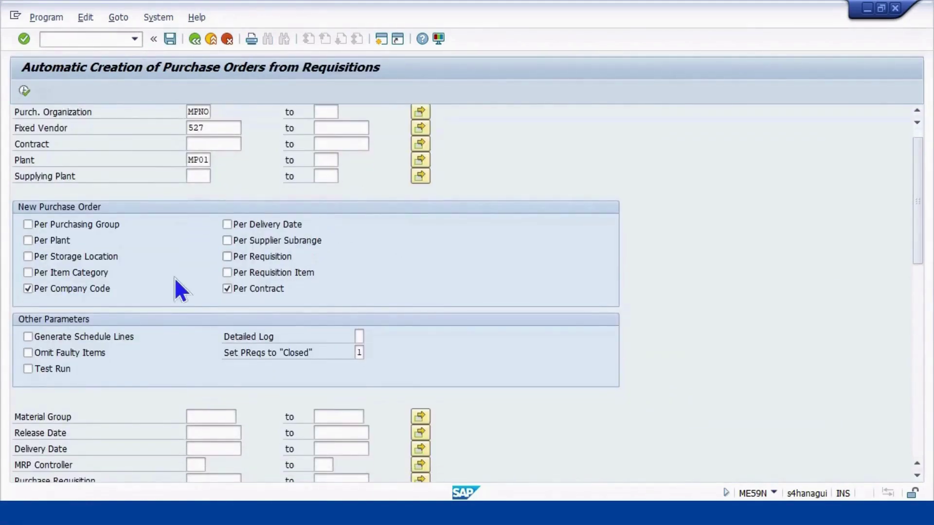
{"action": "scroll", "coordinate": [164, 280], "scroll_direction": "down", "scroll_amount": 4}
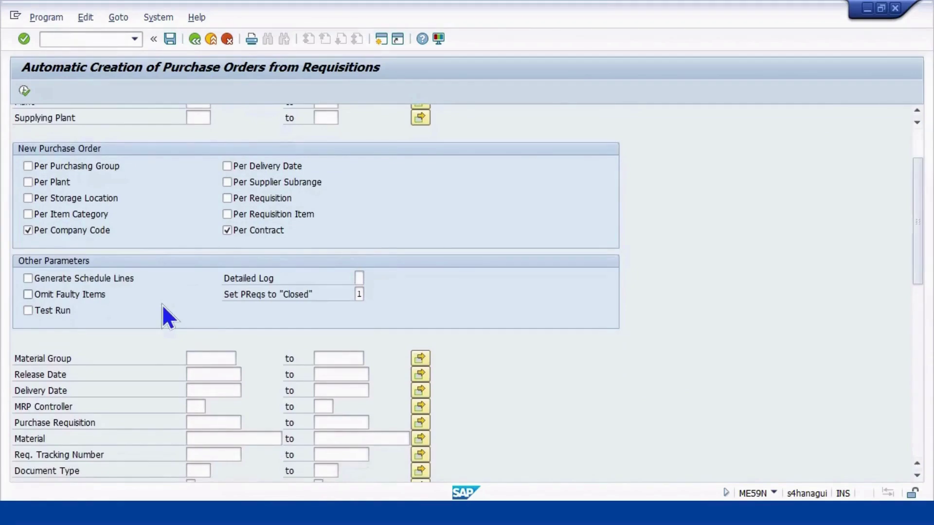
{"action": "scroll", "coordinate": [164, 321], "scroll_direction": "down", "scroll_amount": 1}
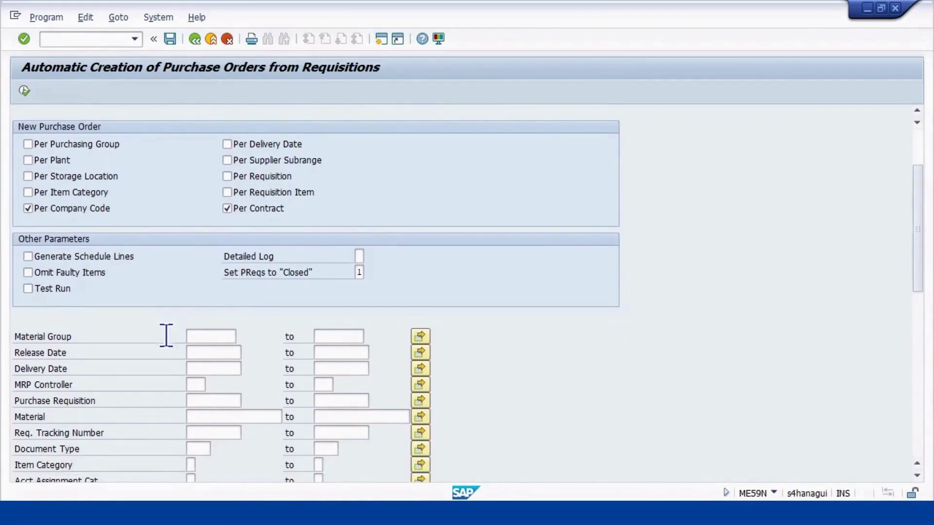
{"action": "scroll", "coordinate": [195, 389], "scroll_direction": "down", "scroll_amount": 1}
Restrict the selection to purchase requisition 10000150
{"action": "left_click", "coordinate": [224, 395]}
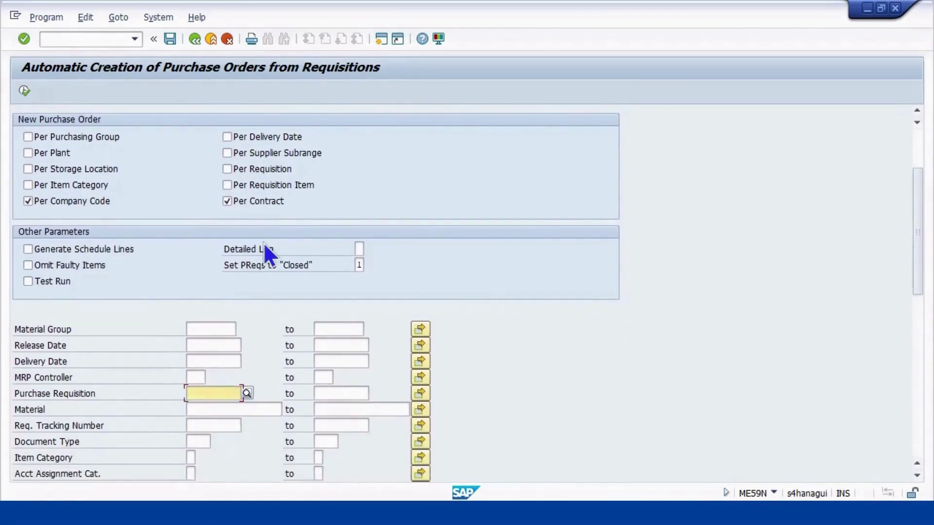
{"action": "scroll", "coordinate": [263, 243], "scroll_direction": "up", "scroll_amount": 4}
{"action": "scroll", "coordinate": [264, 244], "scroll_direction": "up", "scroll_amount": 2}
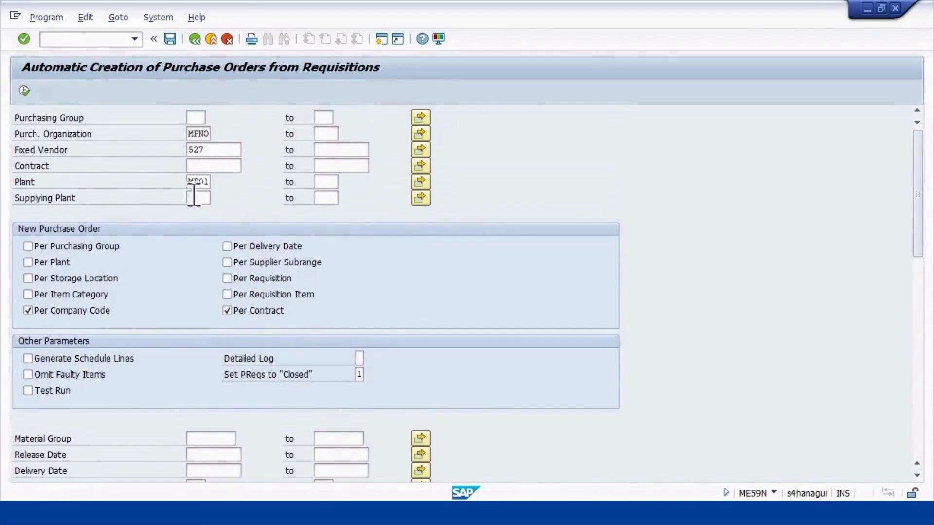
{"action": "scroll", "coordinate": [229, 333], "scroll_direction": "down", "scroll_amount": 7}
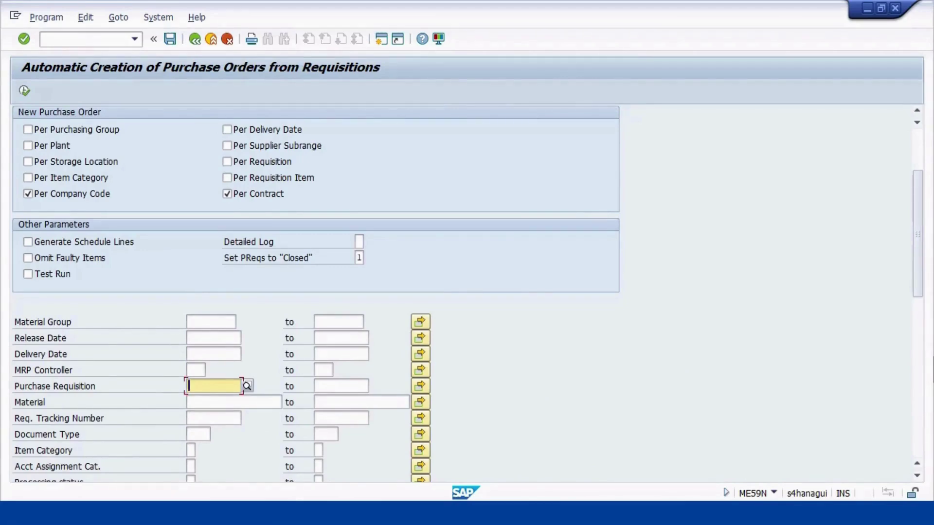
{"action": "key", "text": "ctrl+v"}
{"action": "key", "text": "Return"}
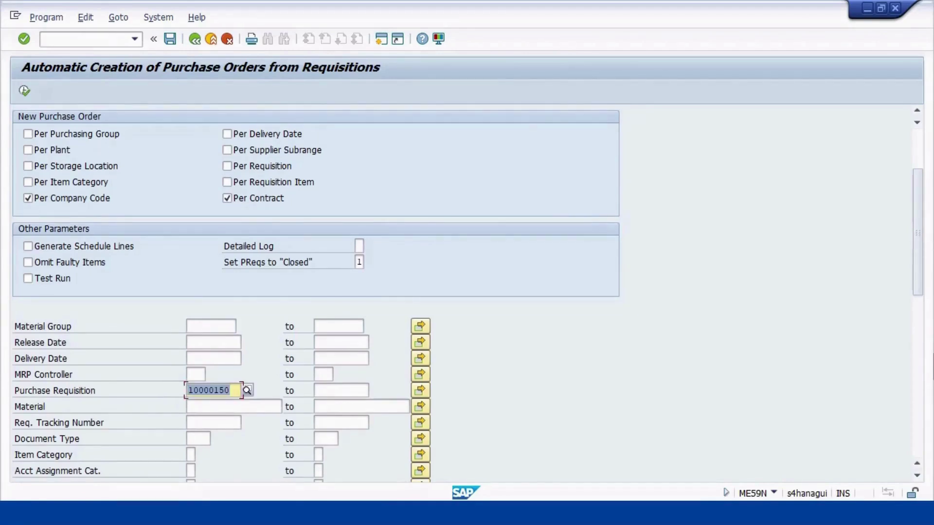
{"action": "scroll", "coordinate": [154, 302], "scroll_direction": "down", "scroll_amount": 3}
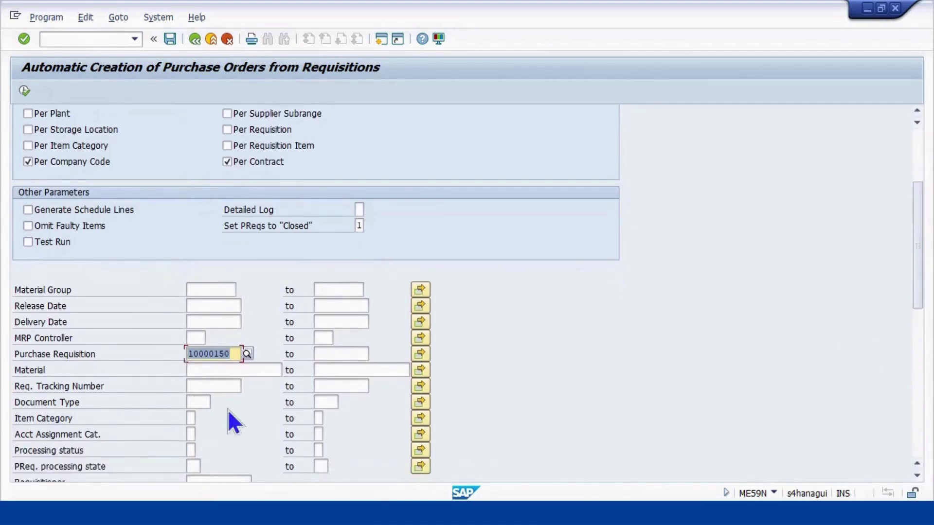
{"action": "scroll", "coordinate": [115, 423], "scroll_direction": "down", "scroll_amount": 1}
{"action": "scroll", "coordinate": [146, 343], "scroll_direction": "up", "scroll_amount": 1}
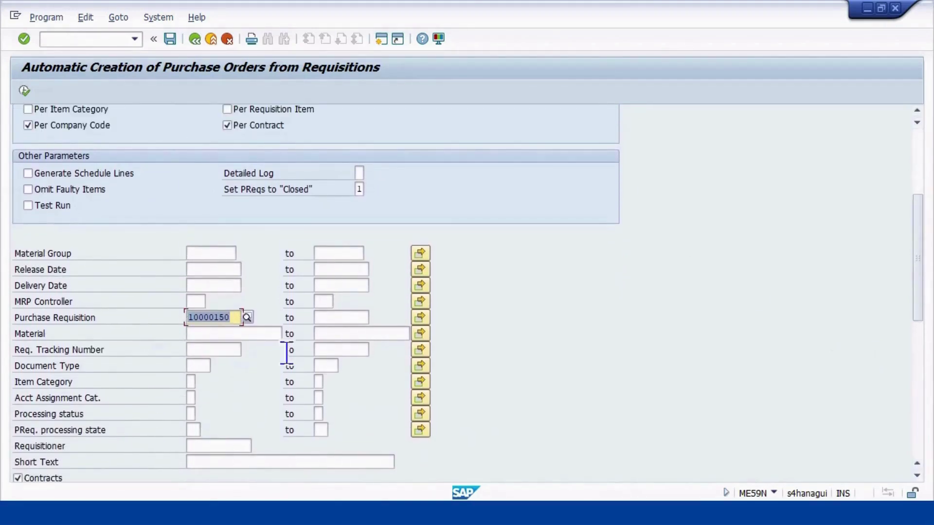
{"action": "left_click", "coordinate": [345, 319]}
{"action": "scroll", "coordinate": [345, 340], "scroll_direction": "up", "scroll_amount": 2}
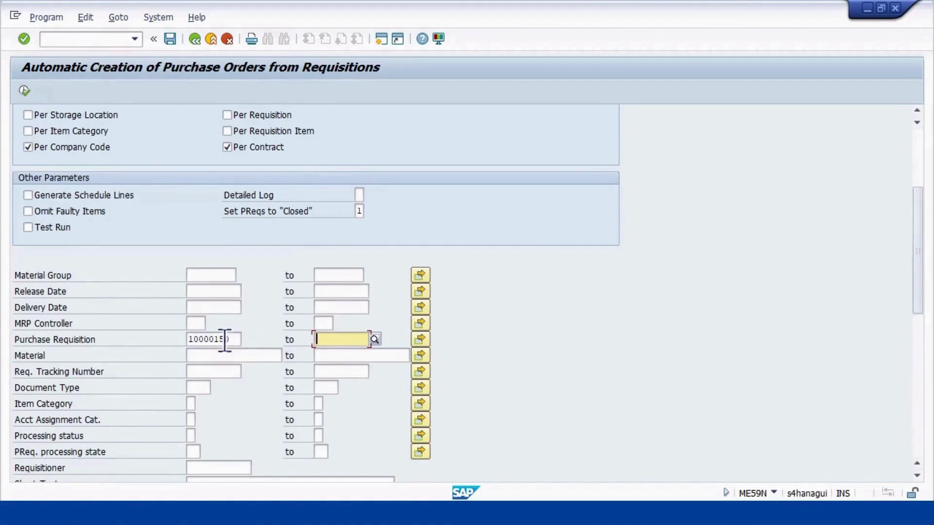
{"action": "scroll", "coordinate": [223, 337], "scroll_direction": "up", "scroll_amount": 3}
{"action": "scroll", "coordinate": [219, 333], "scroll_direction": "up", "scroll_amount": 2}
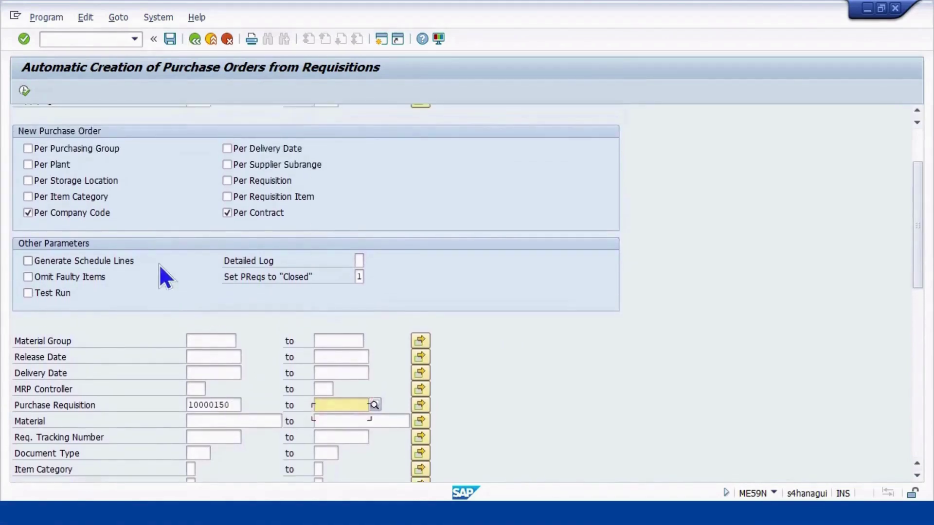
{"action": "left_click", "coordinate": [24, 88]}
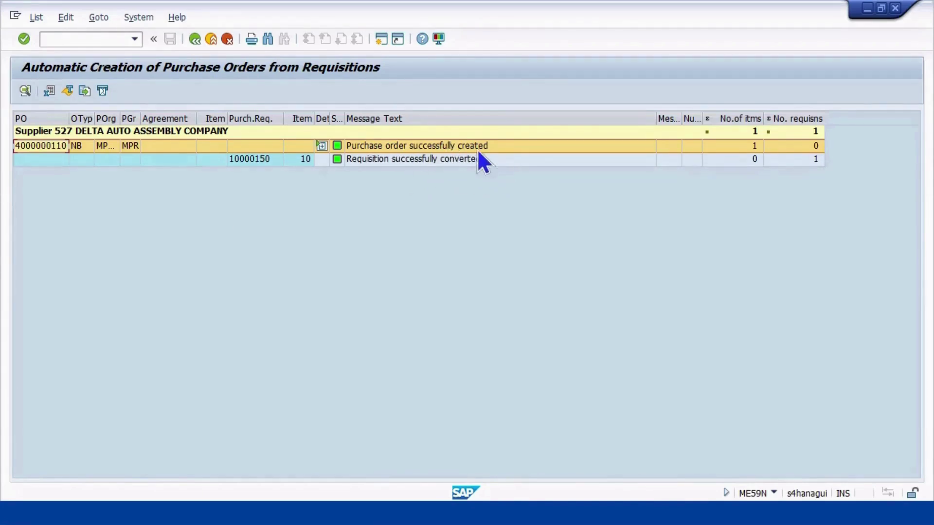
{"action": "double_click", "coordinate": [48, 146]}
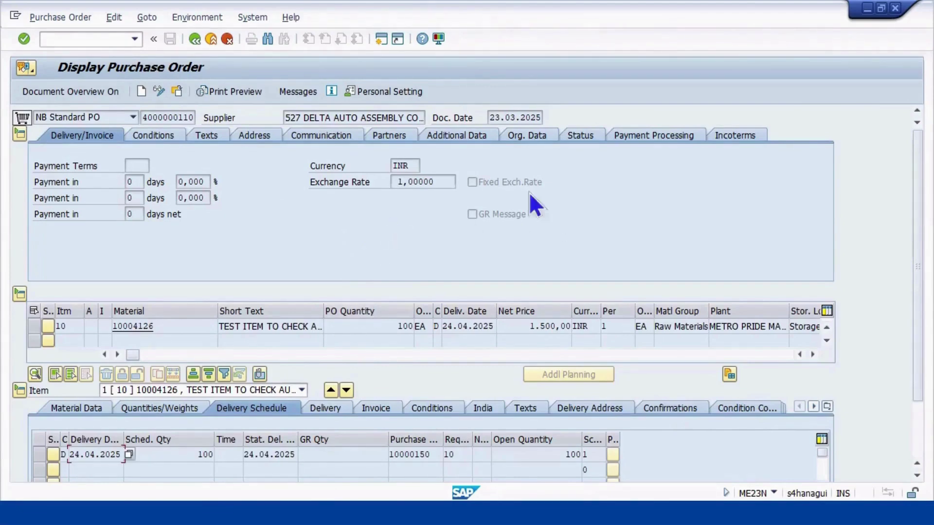
{"action": "left_click", "coordinate": [584, 137]}
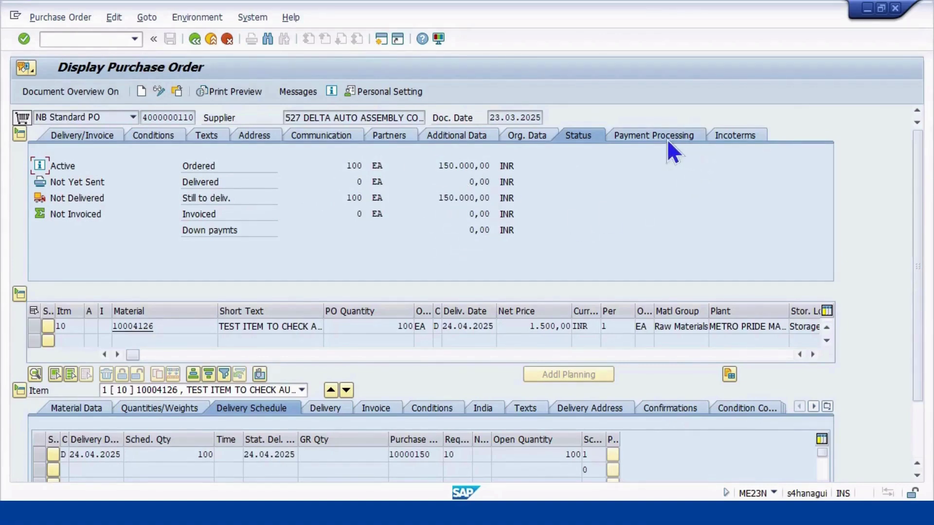
{"action": "scroll", "coordinate": [544, 447], "scroll_direction": "down", "scroll_amount": 1}
{"action": "scroll", "coordinate": [737, 444], "scroll_direction": "down", "scroll_amount": 5}
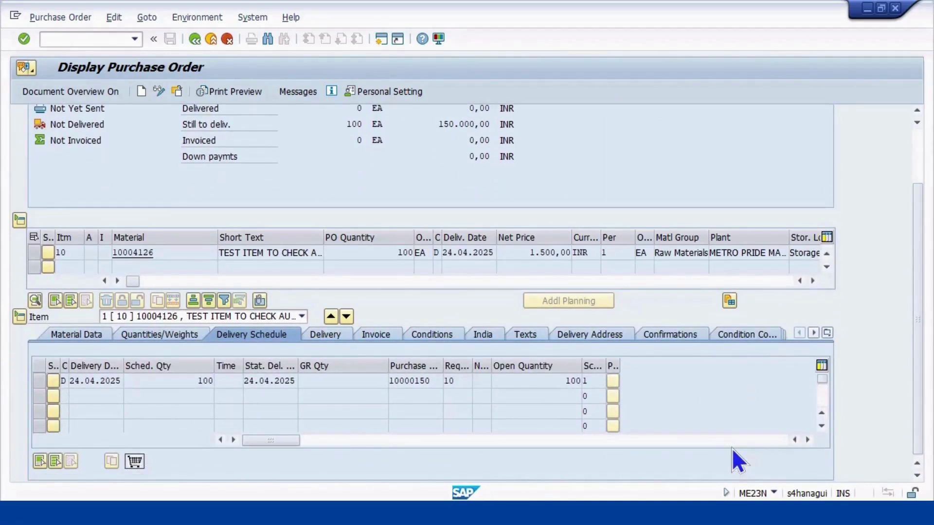
{"action": "scroll", "coordinate": [721, 448], "scroll_direction": "up", "scroll_amount": 5}
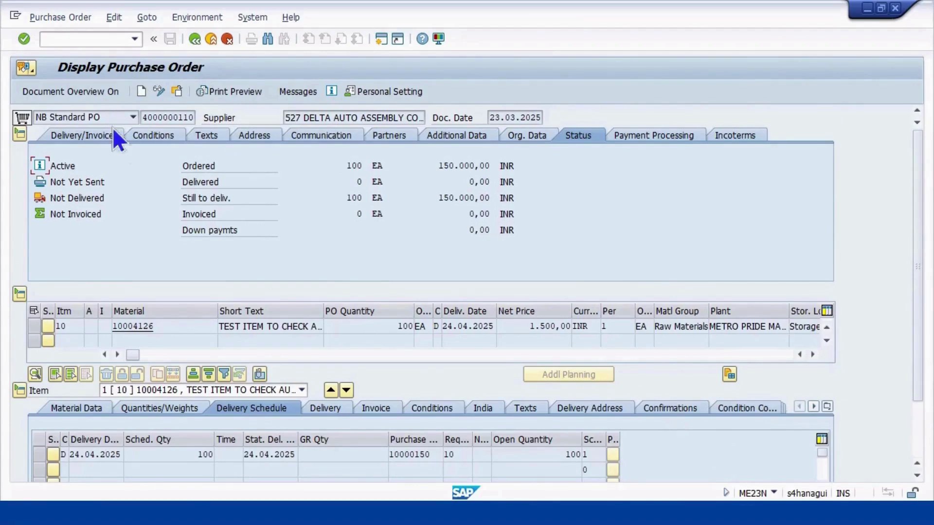
{"action": "scroll", "coordinate": [193, 243], "scroll_direction": "down", "scroll_amount": 3}
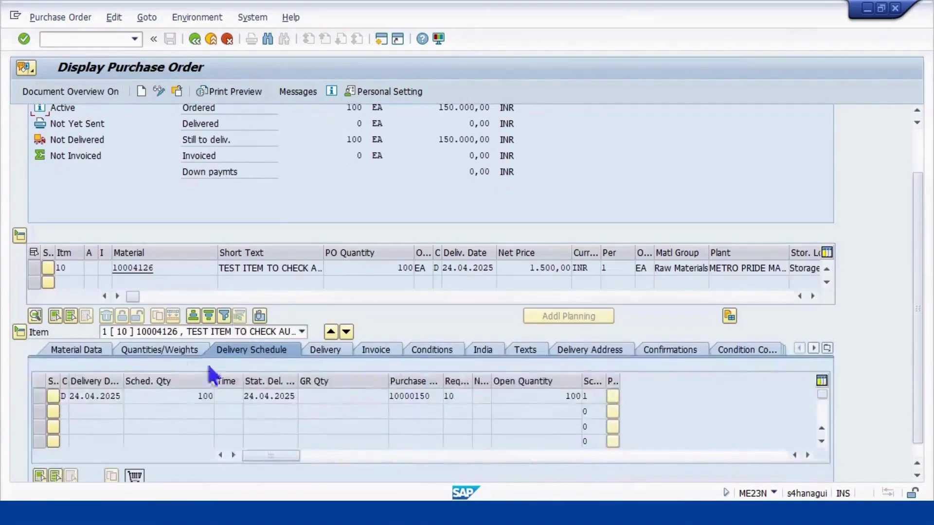
{"action": "left_click", "coordinate": [195, 39]}
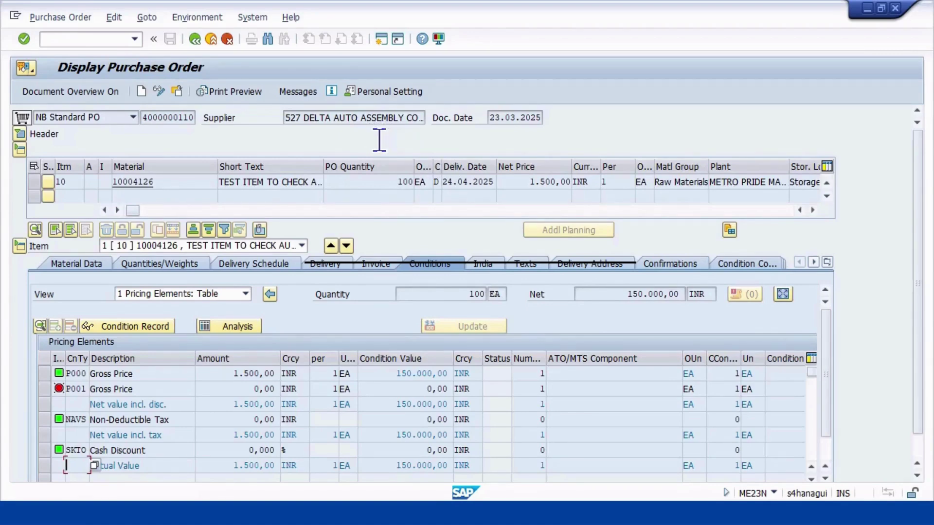
Reveal the final process-flow step: goods receipt in MIGO and invoice verification in MIRO
{"action": "key", "text": "alt+Tab"}
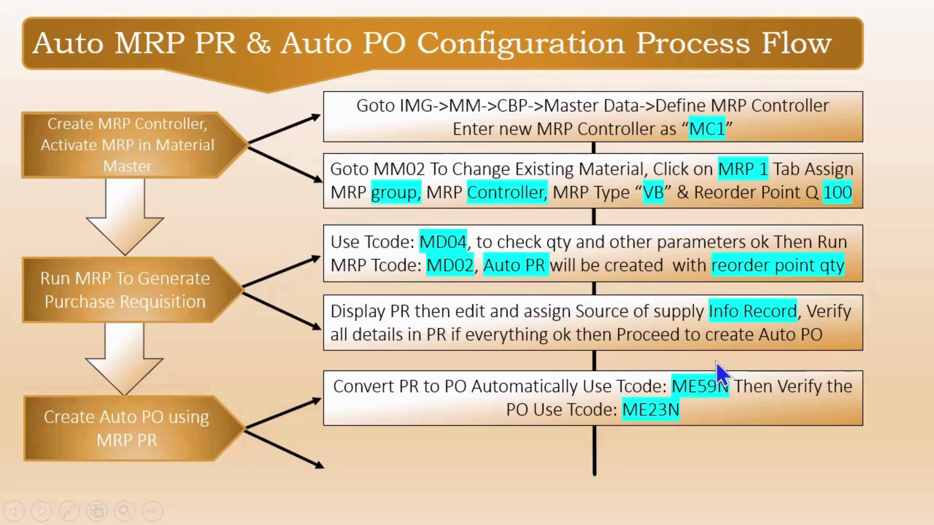
{"action": "left_click", "coordinate": [683, 407]}
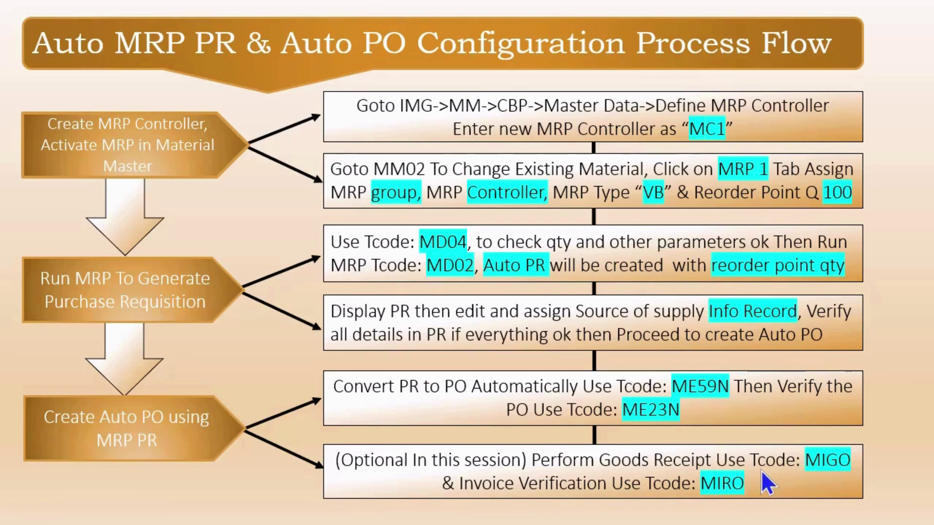
{"action": "key", "text": "alt+Tab"}
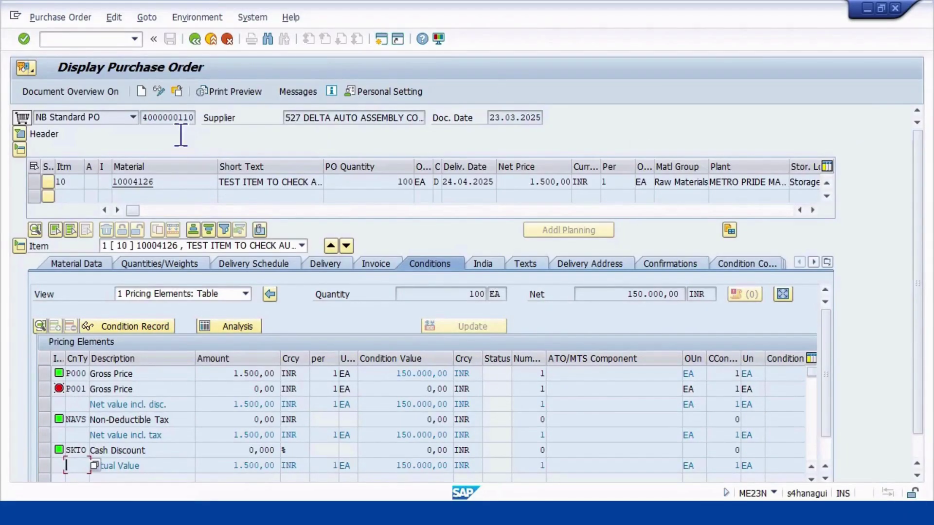
{"action": "left_click", "coordinate": [152, 117]}
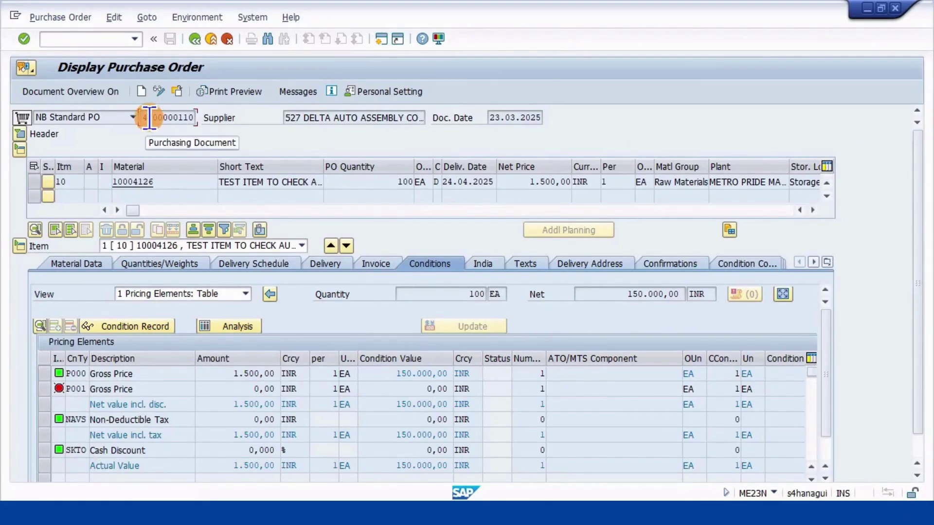
{"action": "left_click", "coordinate": [145, 116]}
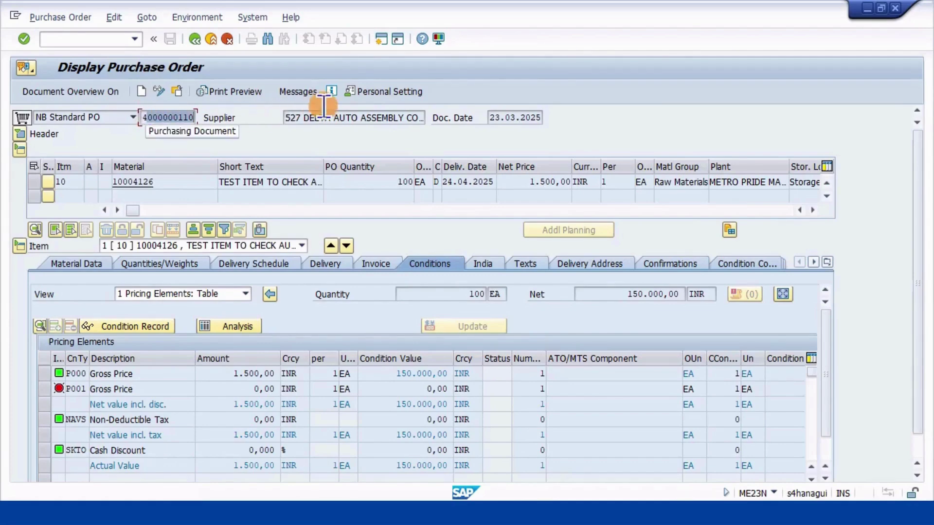
{"action": "key", "text": "Left"}
{"action": "key", "text": "Left"}
{"action": "key", "text": "Left"}
{"action": "key", "text": "Left"}
{"action": "key", "text": "Left"}
{"action": "key", "text": "Left"}
{"action": "key", "text": "Left"}
{"action": "key", "text": "Left"}
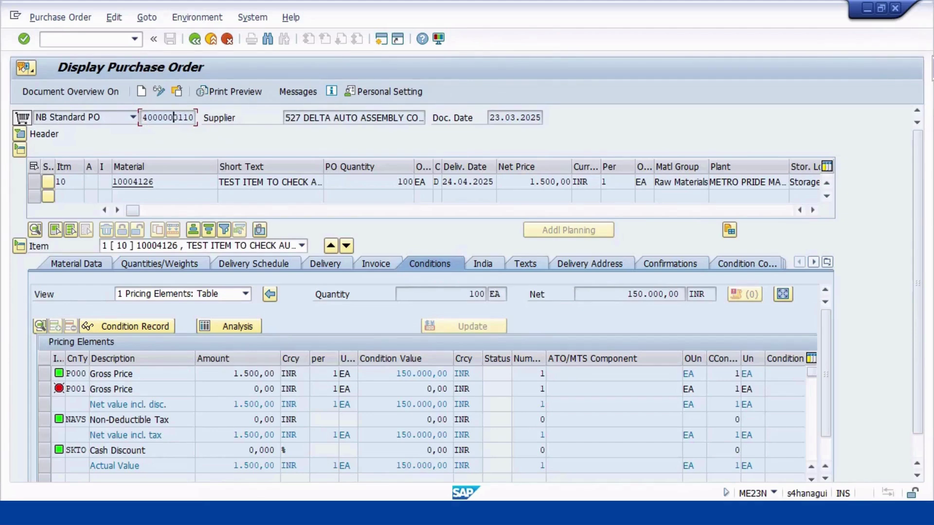
{"action": "key", "text": "shift+Right"}
{"action": "key", "text": "shift+Right"}
{"action": "key", "text": "shift+Right"}
{"action": "key", "text": "shift+Right"}
{"action": "key", "text": "shift+Right"}
{"action": "key", "text": "shift+Right"}
{"action": "key", "text": "shift+Right"}
{"action": "key", "text": "shift+Right"}
{"action": "key", "text": "shift+Right"}
{"action": "key", "text": "shift+Right"}
{"action": "key", "text": "ctrl+c"}
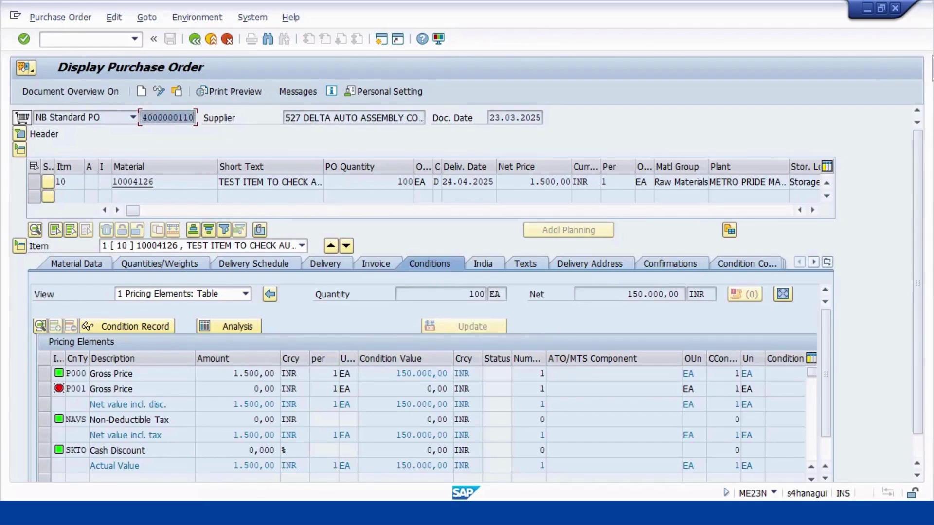
{"action": "key", "text": "Right"}
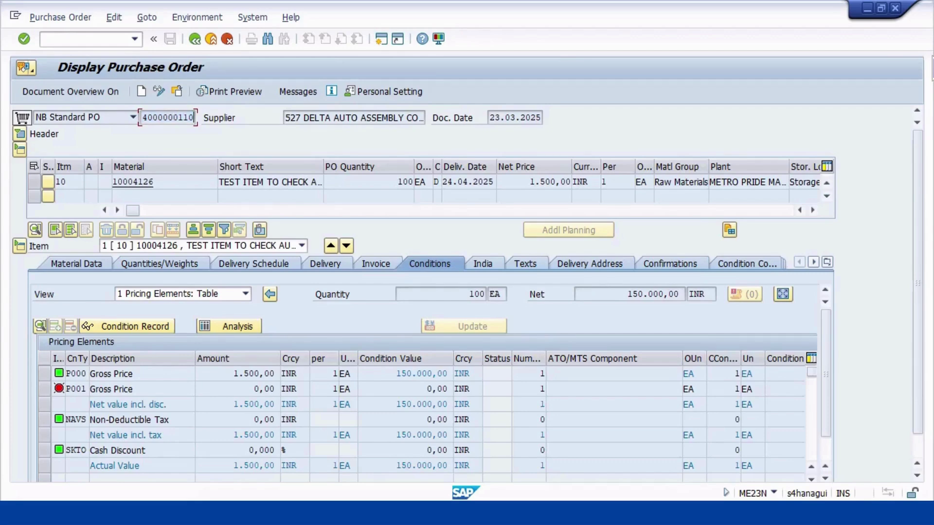
{"action": "left_click", "coordinate": [83, 40]}
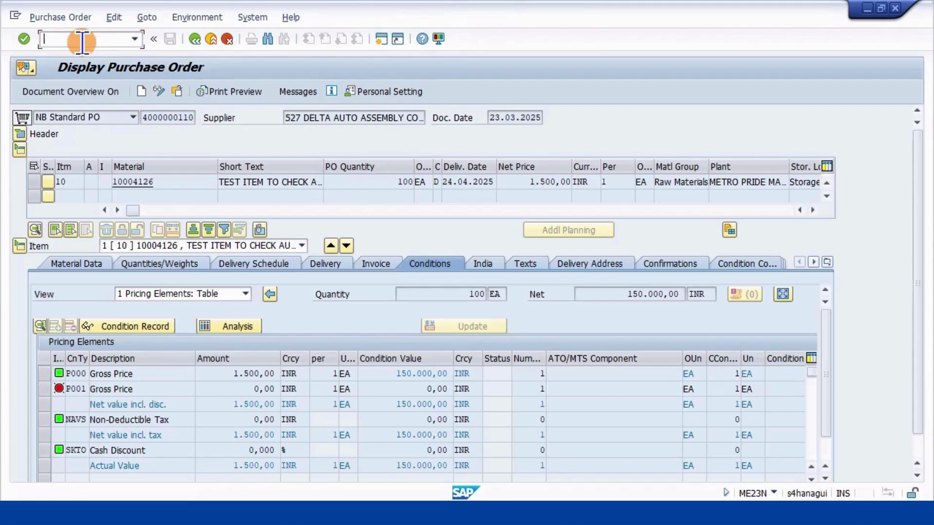
{"action": "type", "text": "/NM"}
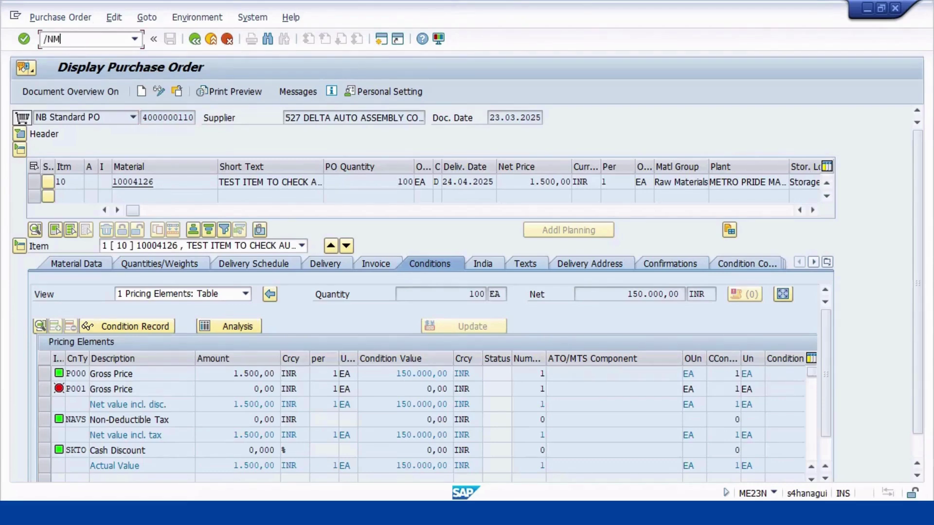
{"action": "type", "text": "IGO"}
{"action": "key", "text": "Return"}
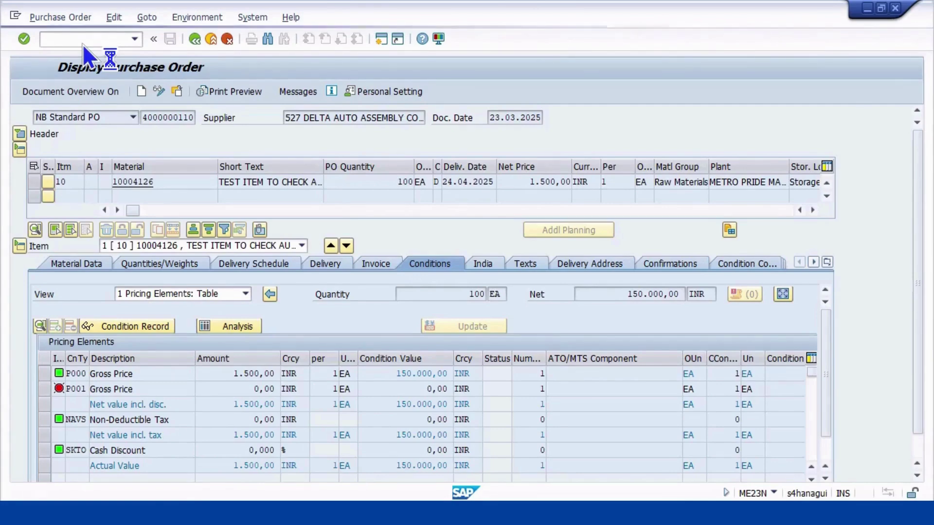
{"action": "left_click", "coordinate": [234, 117]}
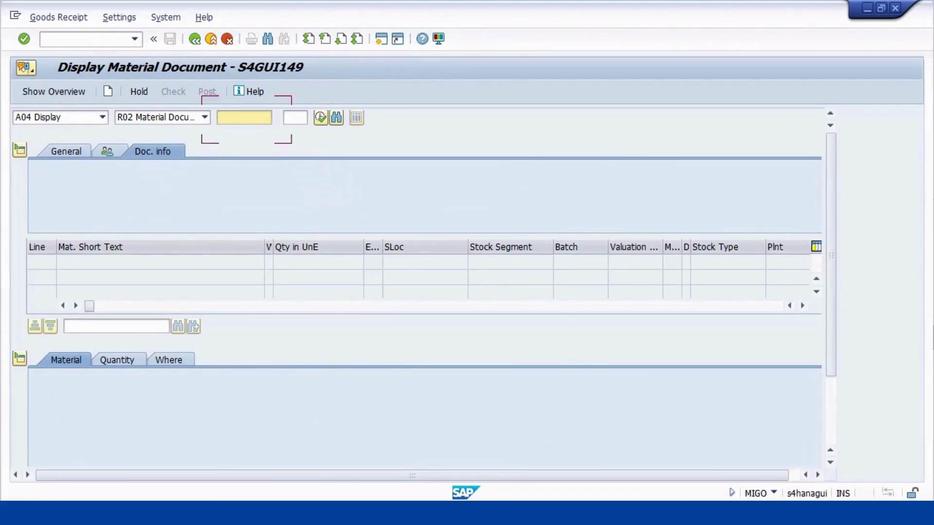
{"action": "left_click", "coordinate": [102, 117]}
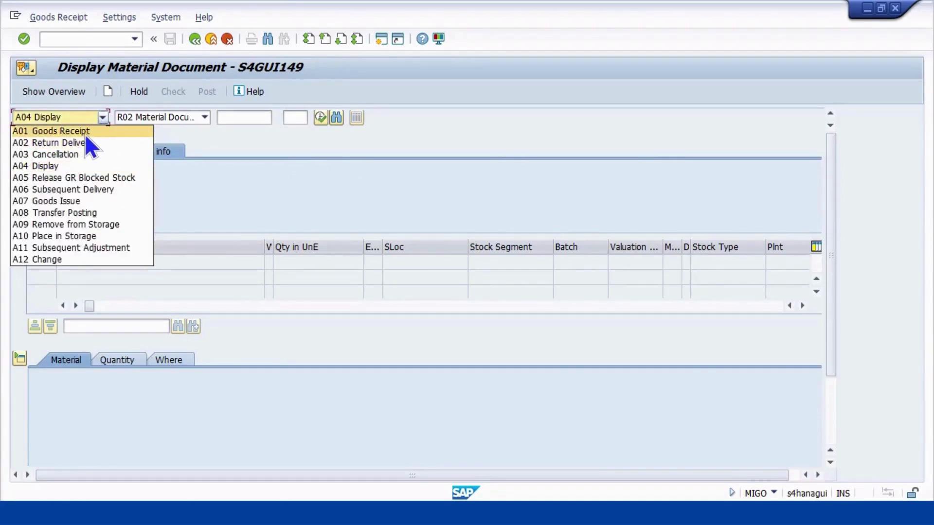
{"action": "left_click", "coordinate": [84, 132]}
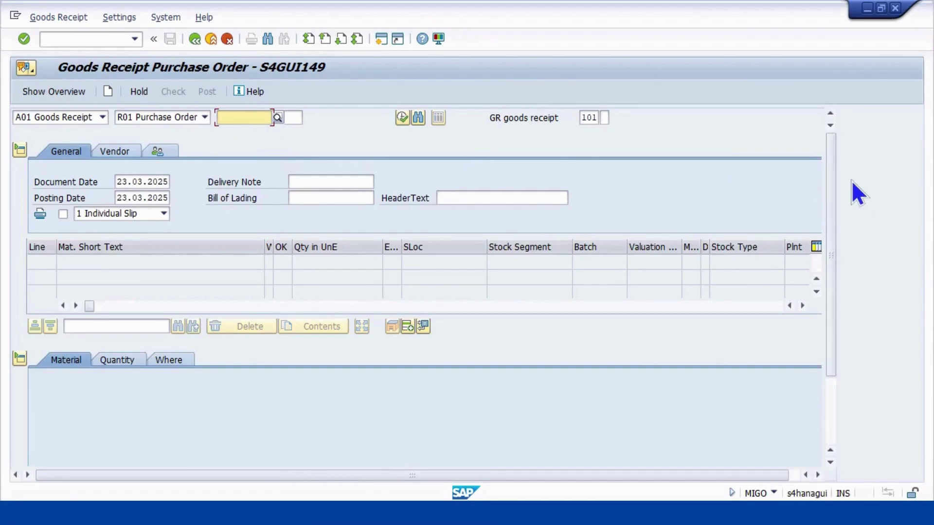
{"action": "key", "text": "ctrl+v"}
{"action": "key", "text": "Return"}
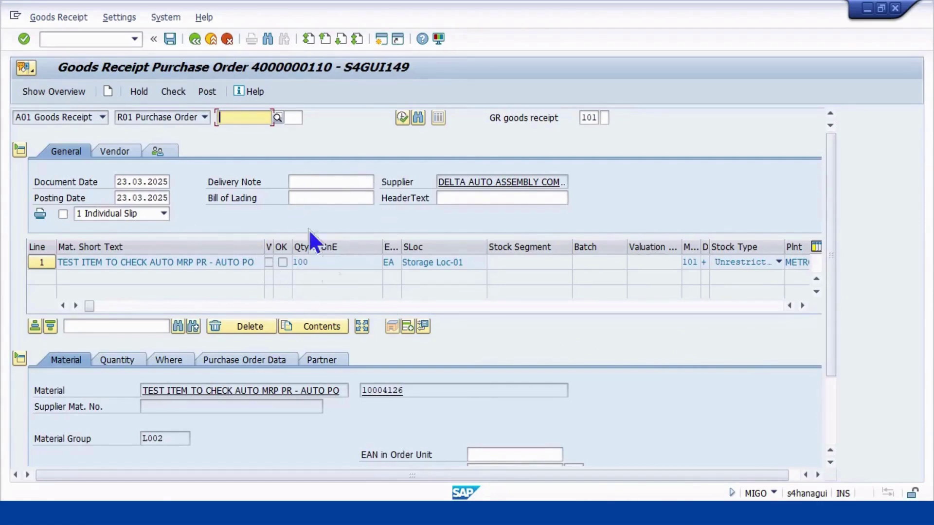
Review the 100 EA item quantity and check the goods receipt, which is reported OK
{"action": "scroll", "coordinate": [299, 217], "scroll_direction": "down", "scroll_amount": 3}
{"action": "scroll", "coordinate": [292, 379], "scroll_direction": "up", "scroll_amount": 3}
{"action": "scroll", "coordinate": [291, 381], "scroll_direction": "down", "scroll_amount": 3}
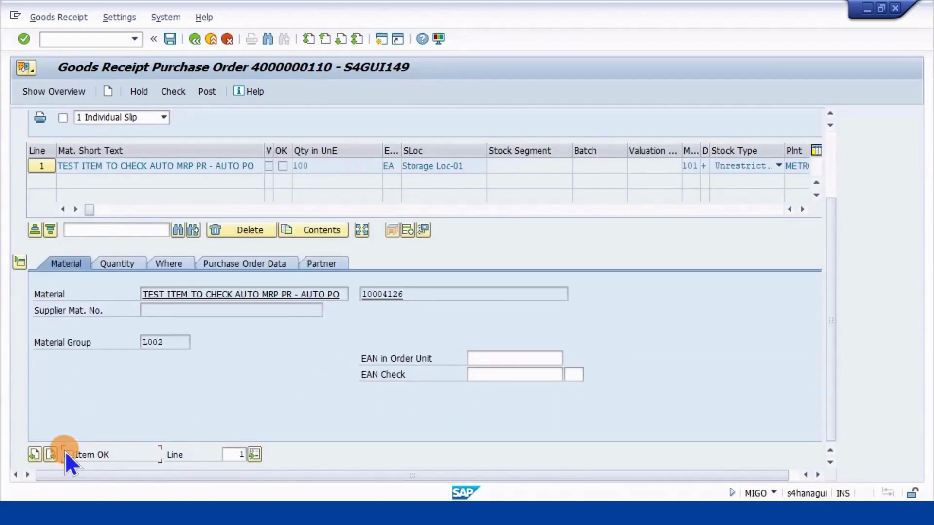
{"action": "scroll", "coordinate": [267, 373], "scroll_direction": "up", "scroll_amount": 3}
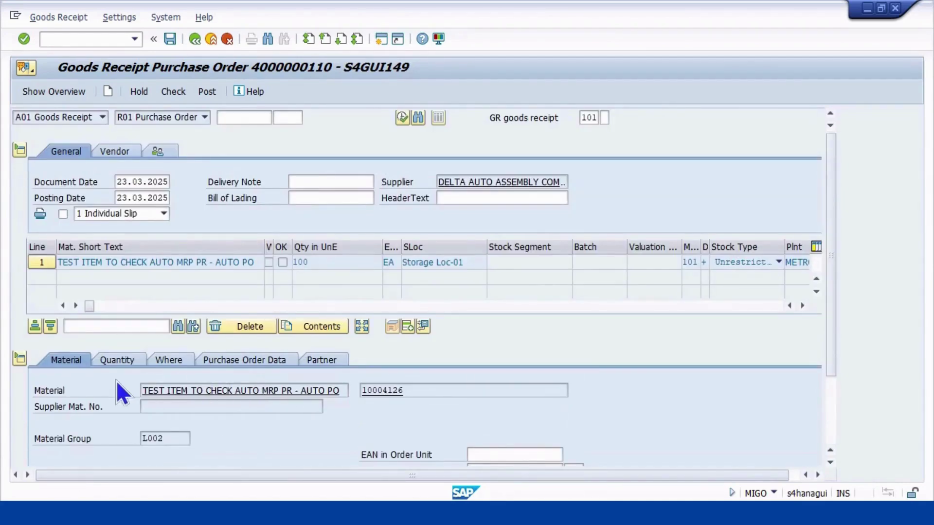
{"action": "left_click", "coordinate": [113, 361]}
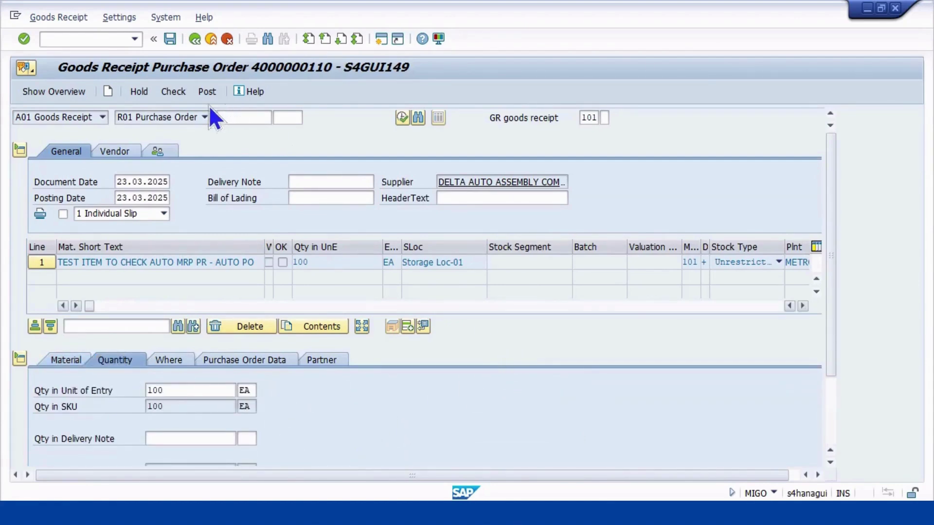
{"action": "left_click", "coordinate": [166, 90]}
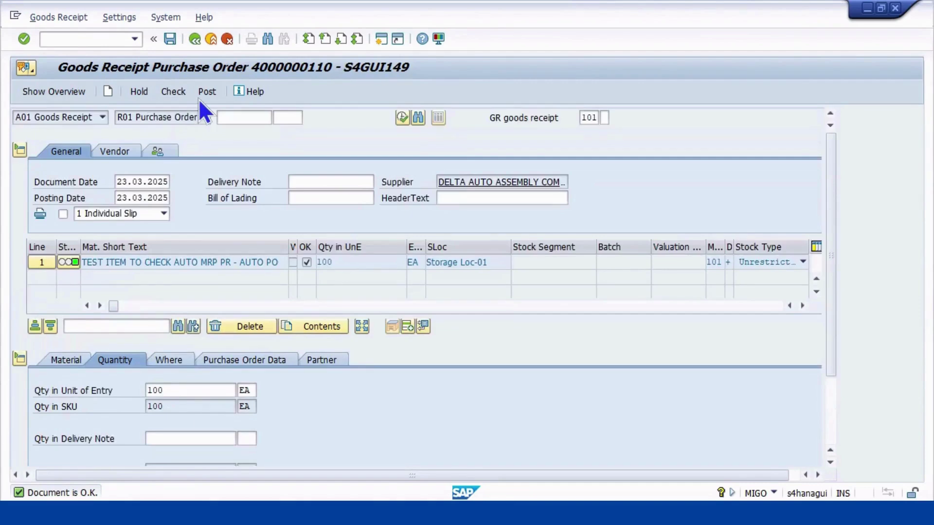
{"action": "left_click", "coordinate": [205, 92]}
Post the goods receipt as material document 100000122, review its PO data, and copy material 10004126
{"action": "left_click", "coordinate": [203, 92]}
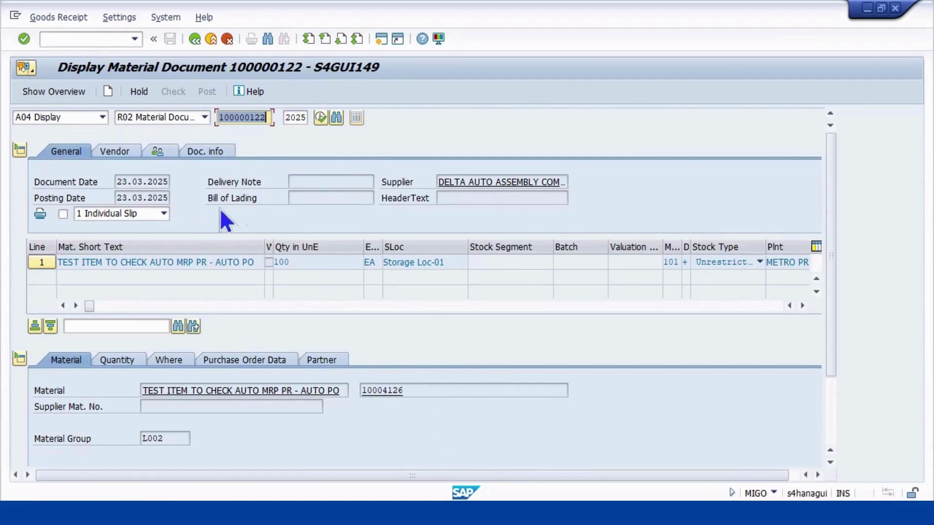
{"action": "left_click", "coordinate": [253, 360]}
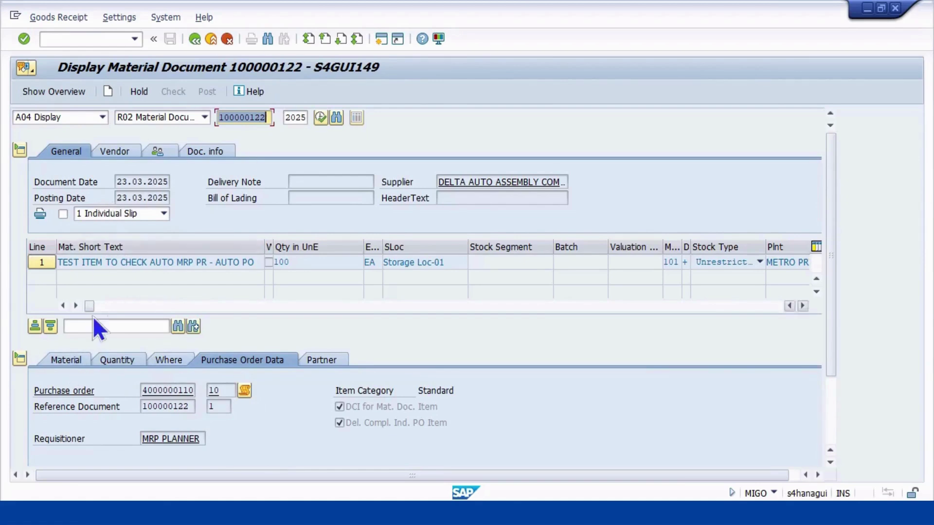
{"action": "left_click", "coordinate": [62, 365]}
{"action": "left_click", "coordinate": [434, 389]}
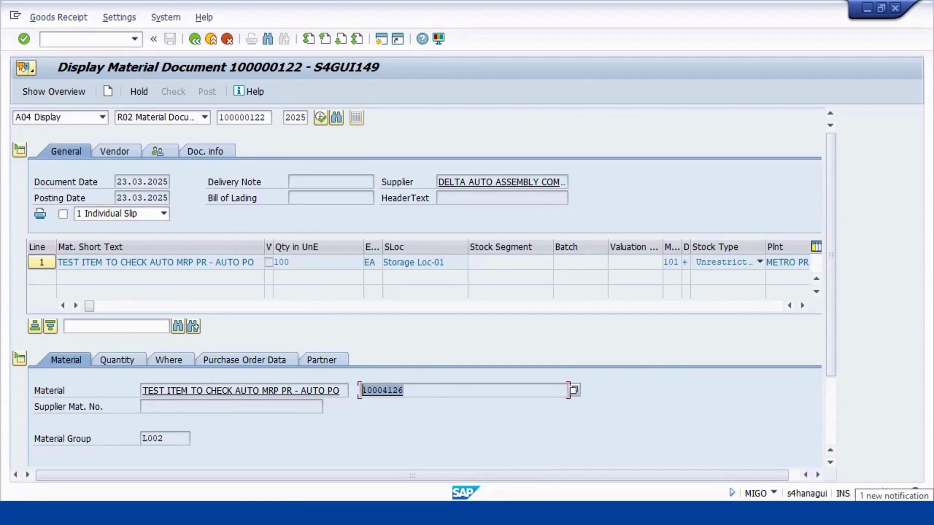
{"action": "key", "text": "ctrl+c"}
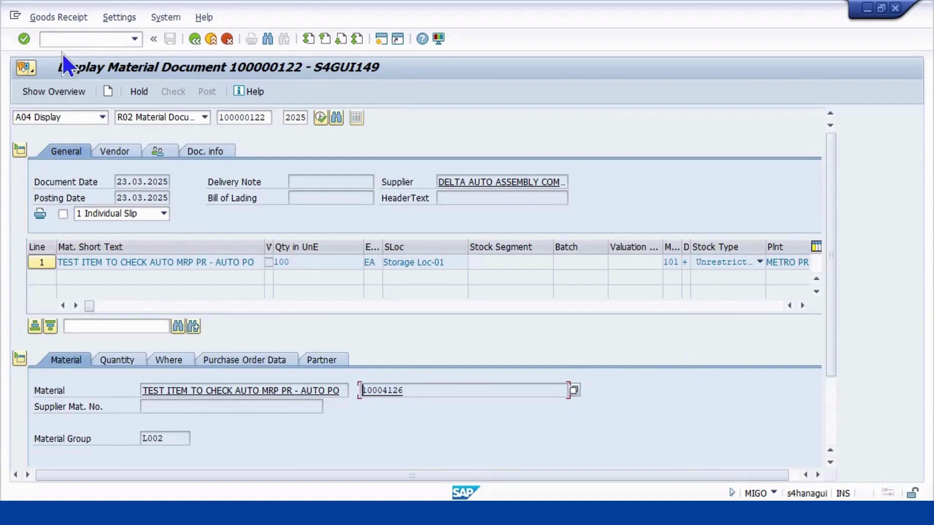
Run MMBE for material 10004126, showing 100 EA unrestricted stock in Storage Loc-01
{"action": "left_click", "coordinate": [63, 39]}
{"action": "type", "text": "/NMMBE"}
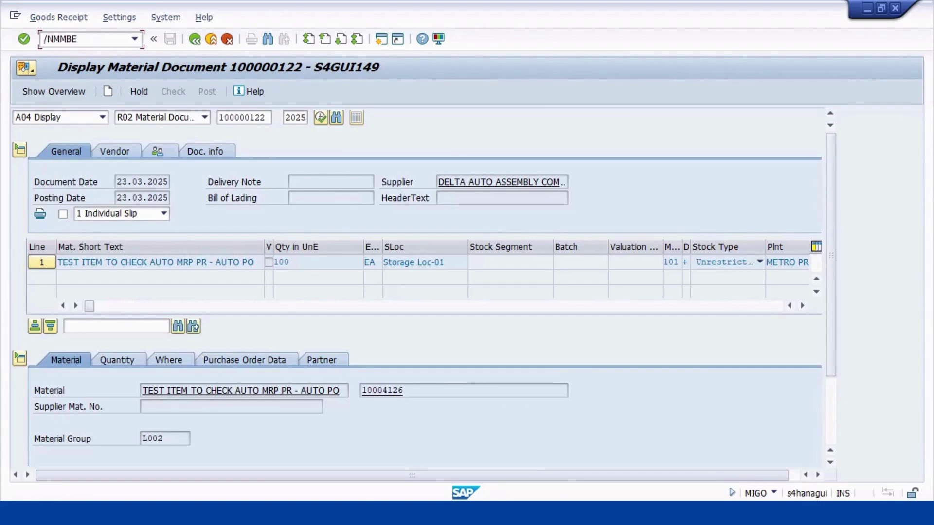
{"action": "key", "text": "Return"}
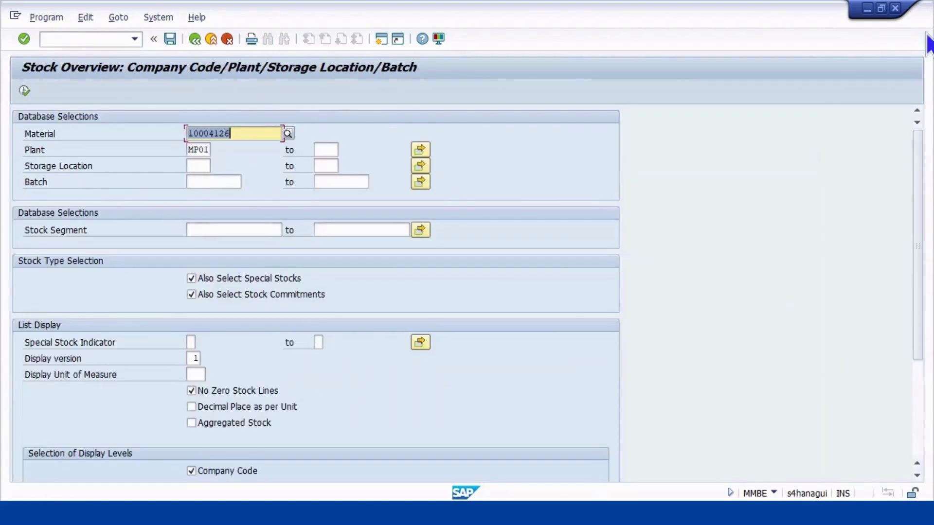
{"action": "key", "text": "End"}
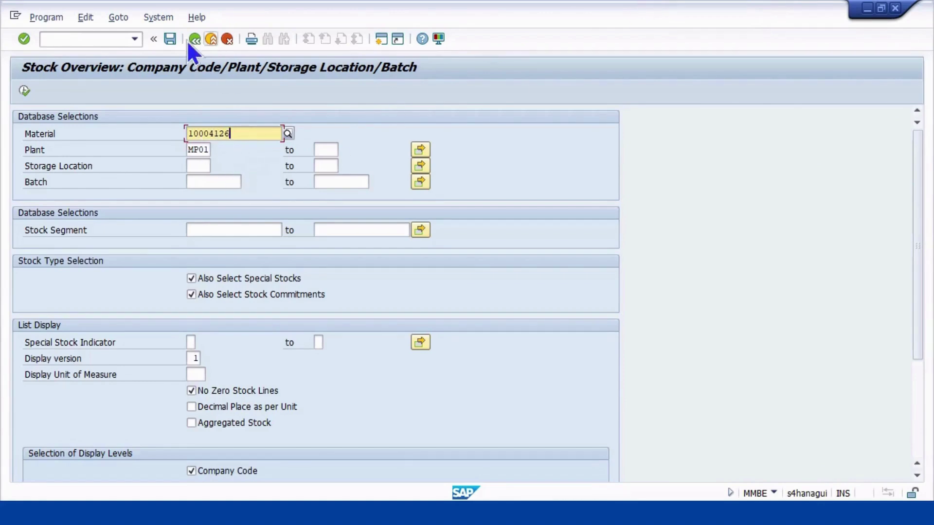
{"action": "left_click", "coordinate": [25, 91]}
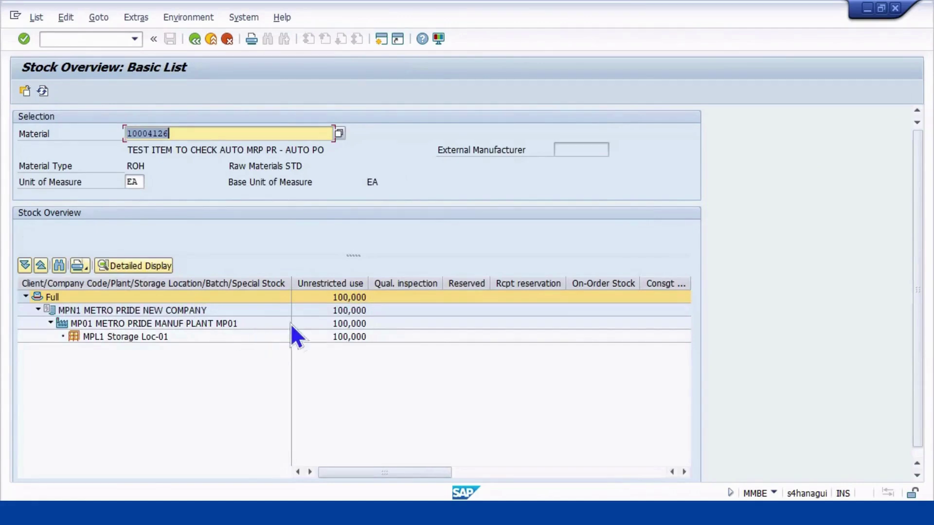
{"action": "left_click", "coordinate": [343, 336]}
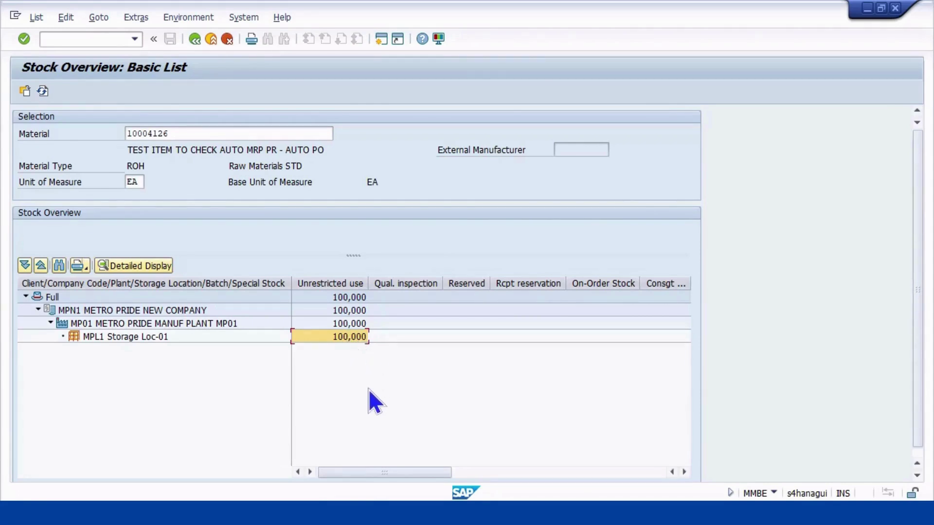
{"action": "key", "text": "alt+Tab"}
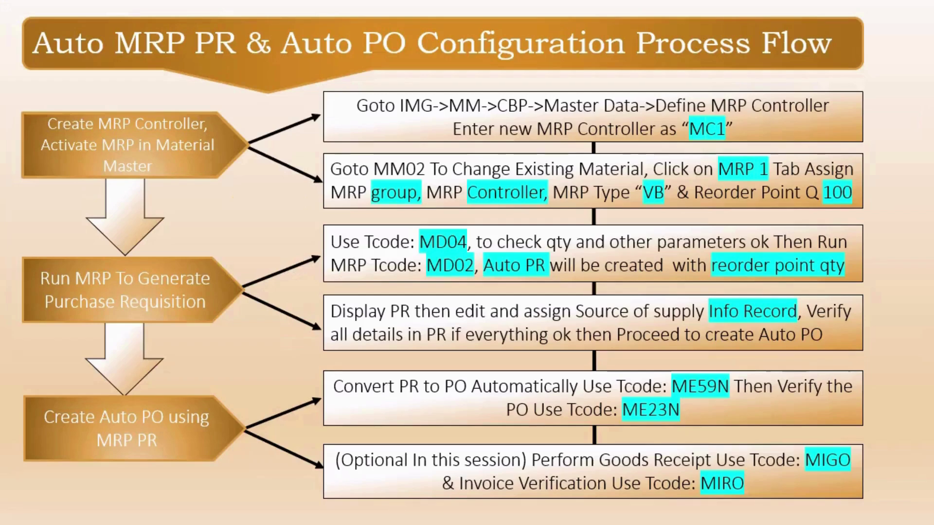